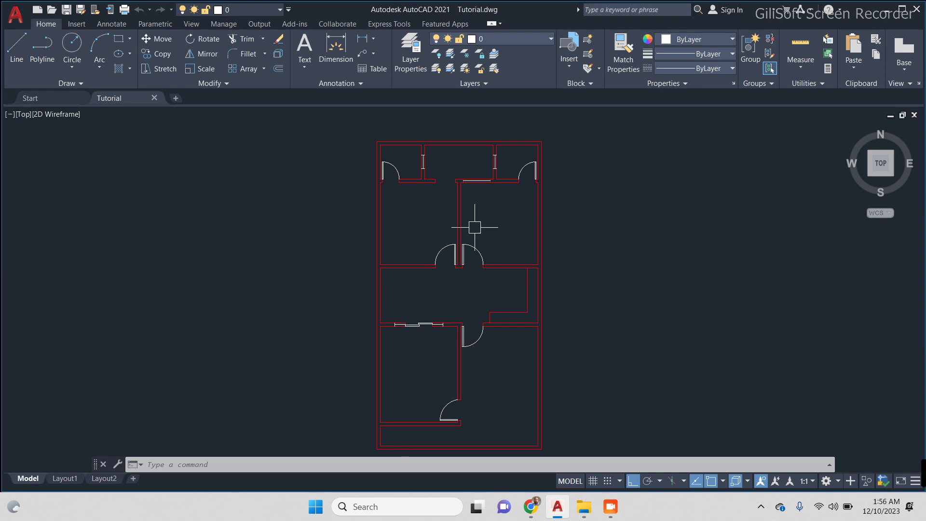
# Step: Zoom and pan so the whole floor plan sits centred in view
pyautogui.scroll(2, 424, 348)
pyautogui.scroll(2, 429, 332)
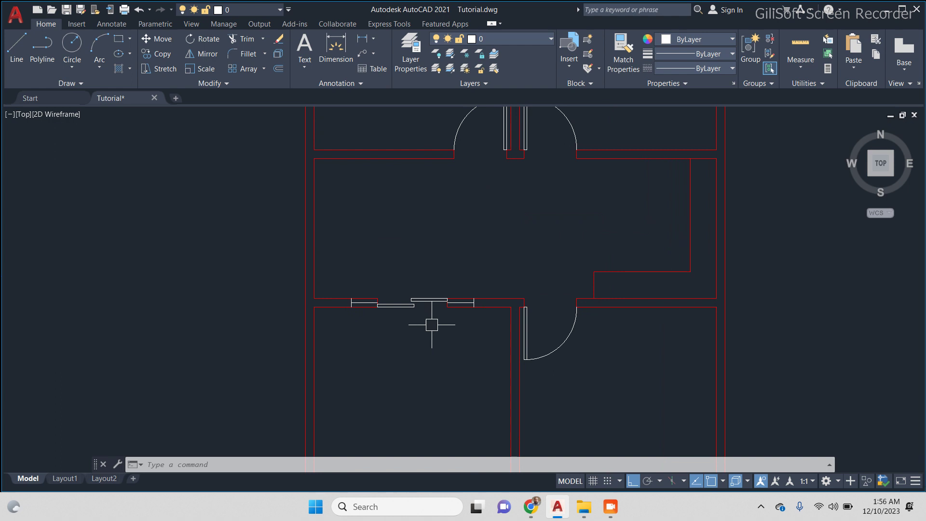
pyautogui.scroll(2, 396, 315)
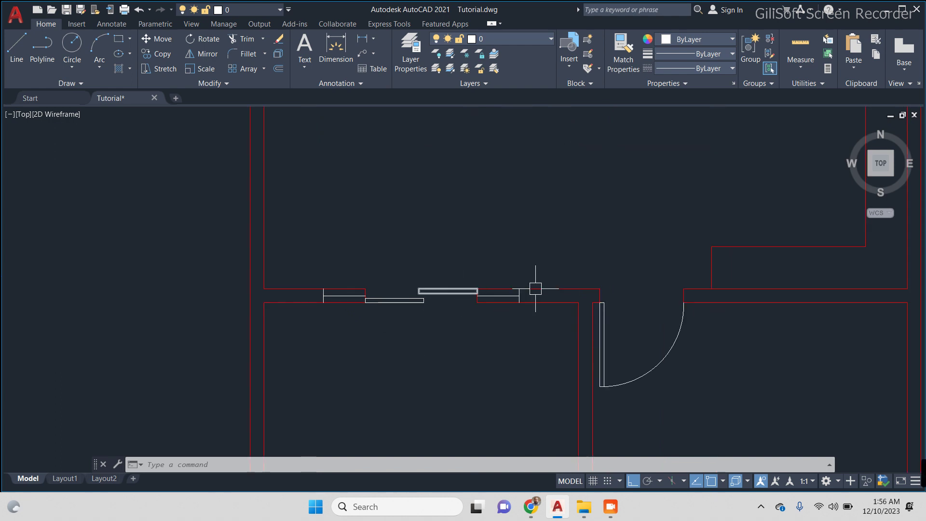
pyautogui.scroll(-4, 432, 346)
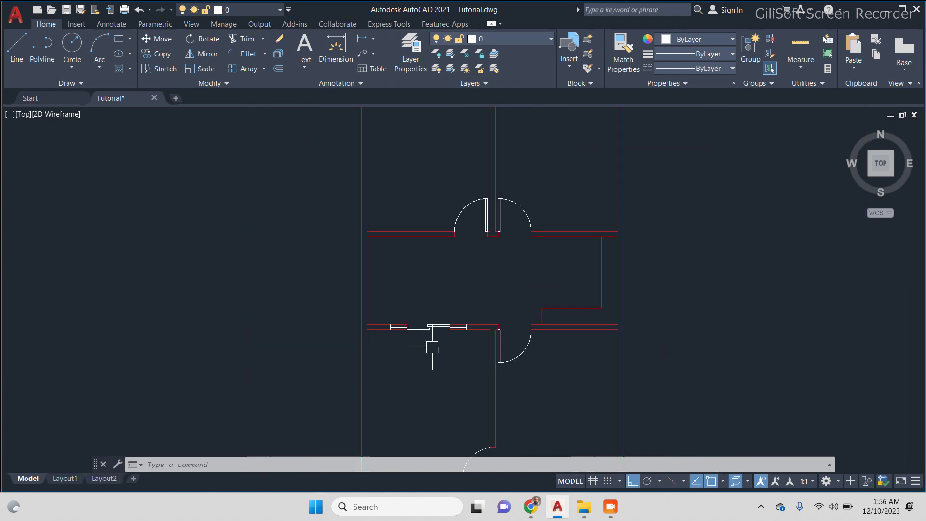
pyautogui.moveTo(631, 350)
pyautogui.mouseDown(button='middle')
pyautogui.moveTo(568, 233)
pyautogui.moveTo(609, 265)
pyautogui.moveTo(543, 265)
pyautogui.moveTo(506, 281)
pyautogui.mouseUp(button='middle')
pyautogui.scroll(-3, 585, 265)
pyautogui.scroll(4, 543, 264)
pyautogui.scroll(-2, 521, 248)
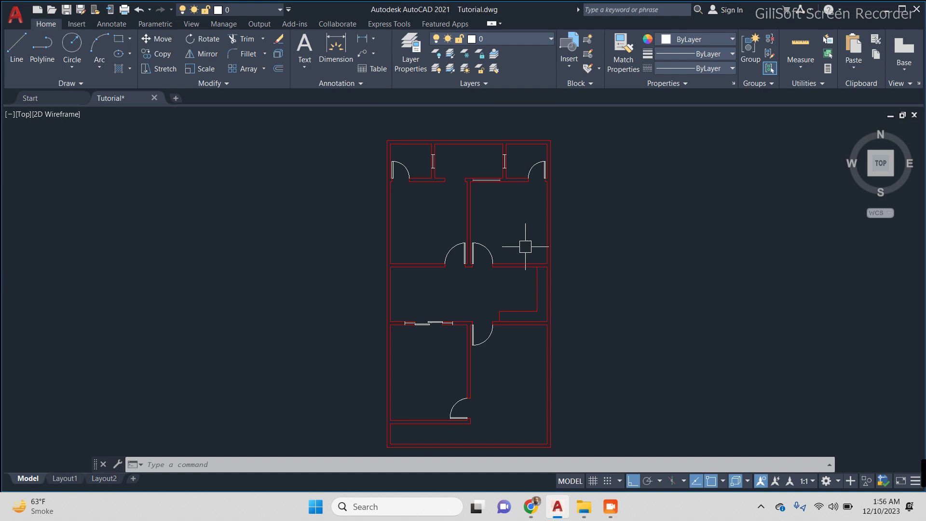
pyautogui.moveTo(453, 300)
pyautogui.mouseDown(button='middle')
pyautogui.moveTo(506, 289)
pyautogui.moveTo(475, 314)
pyautogui.moveTo(494, 303)
pyautogui.mouseUp(button='middle')
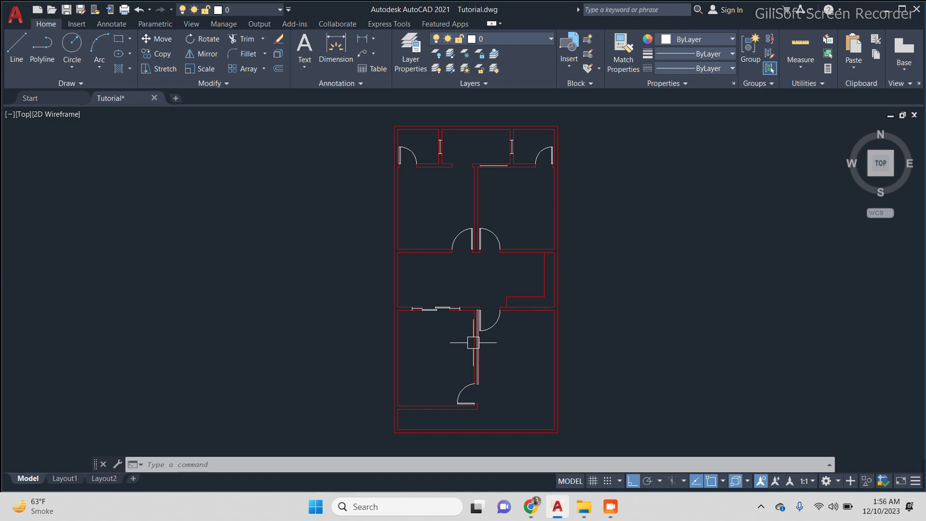
pyautogui.moveTo(502, 207); pyautogui.dragTo(500, 224, button='middle')
pyautogui.scroll(2, 476, 304)
pyautogui.moveTo(475, 304)
pyautogui.mouseDown(button='middle')
pyautogui.moveTo(475, 279)
pyautogui.moveTo(480, 298)
pyautogui.mouseUp(button='middle')
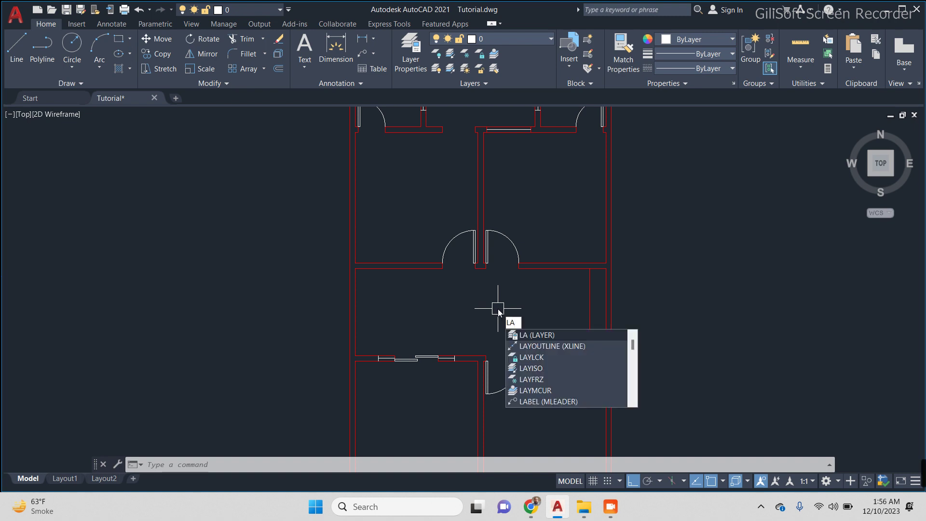
# Step: Create a new yellow layer named 'doors & windows' in the Layer Properties Manager
pyautogui.press('Return')
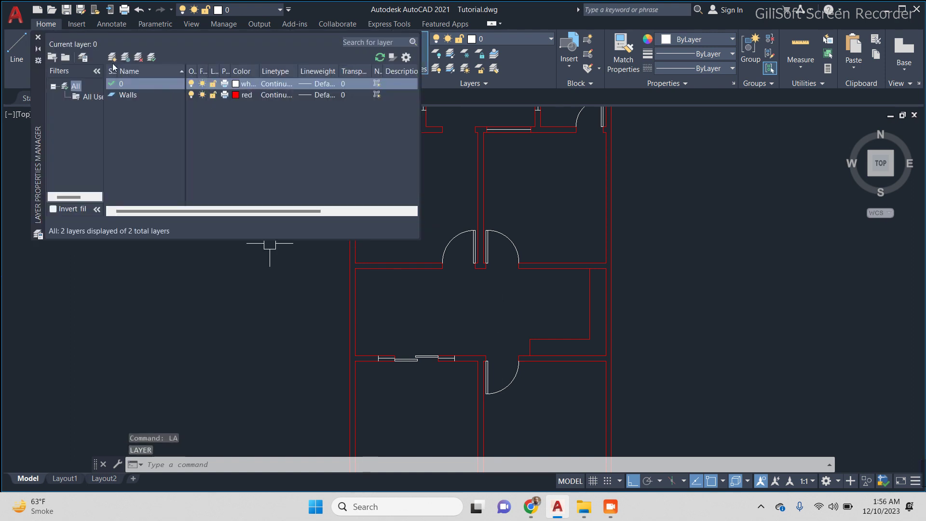
pyautogui.click(113, 58)
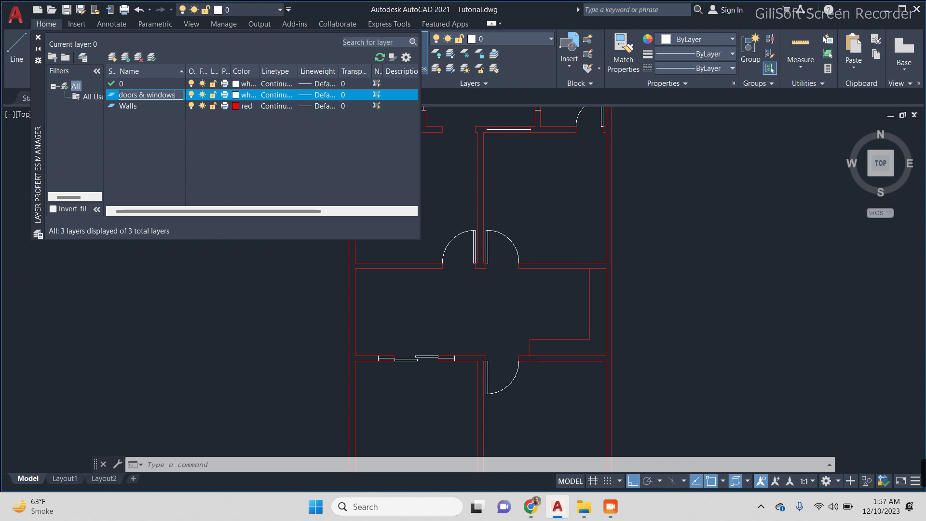
pyautogui.click(236, 95)
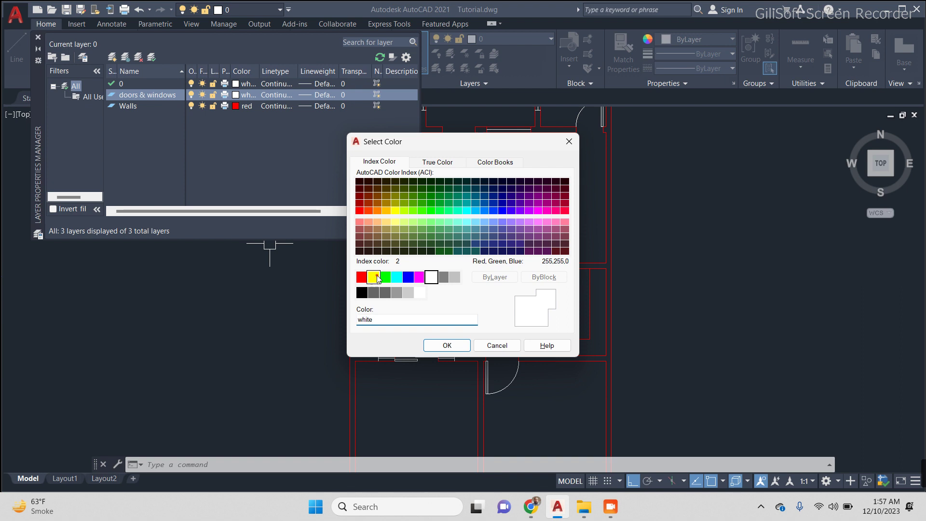
pyautogui.click(378, 278)
pyautogui.click(447, 347)
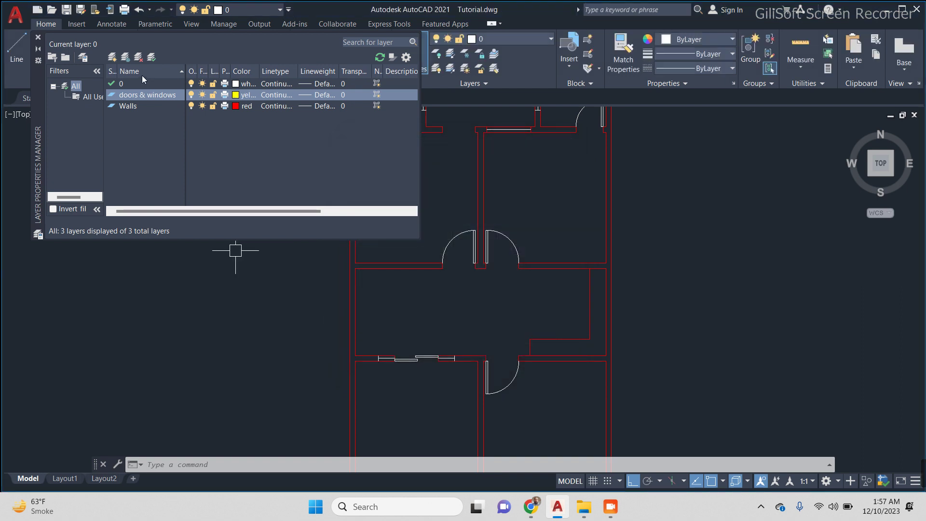
pyautogui.click(38, 38)
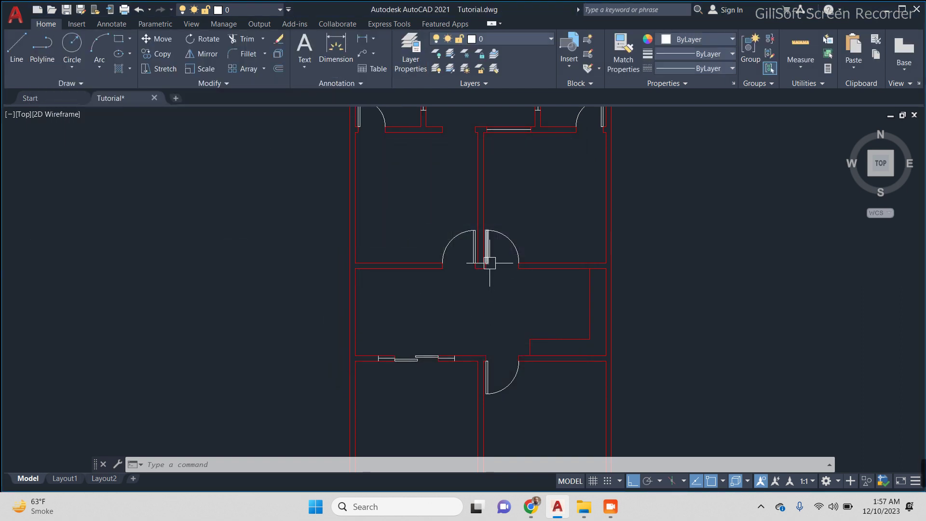
# Step: Move the top-left door onto the doors & windows layer
pyautogui.scroll(3, 361, 207)
pyautogui.scroll(2, 428, 190)
pyautogui.click(433, 196)
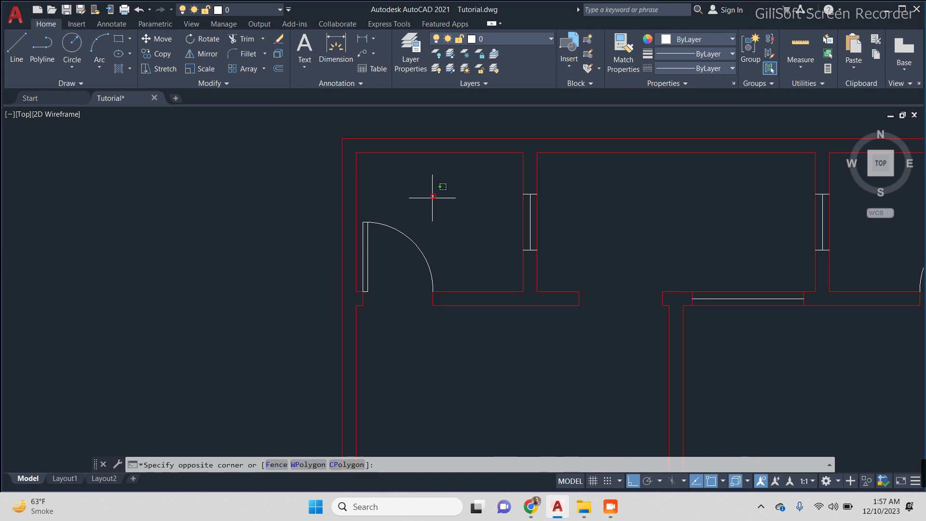
pyautogui.click(365, 231)
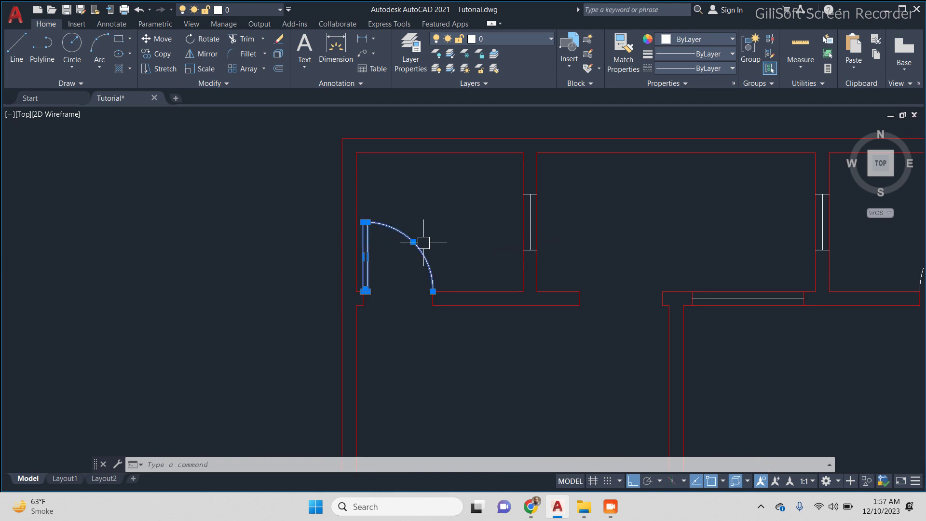
pyautogui.click(514, 37)
pyautogui.click(500, 66)
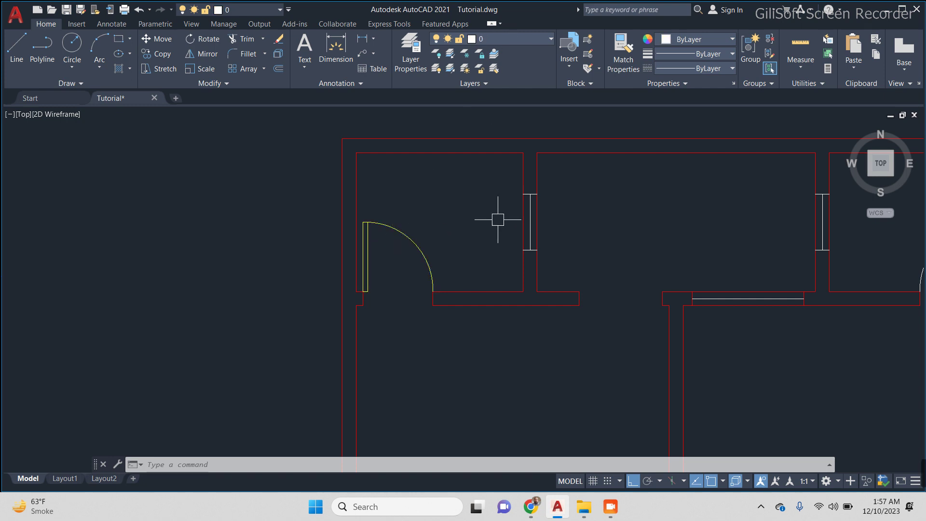
# Step: Match the yellow door's properties onto the windows, the right-hand door and the middle-room window
pyautogui.moveTo(498, 220); pyautogui.dragTo(362, 205, button='middle')
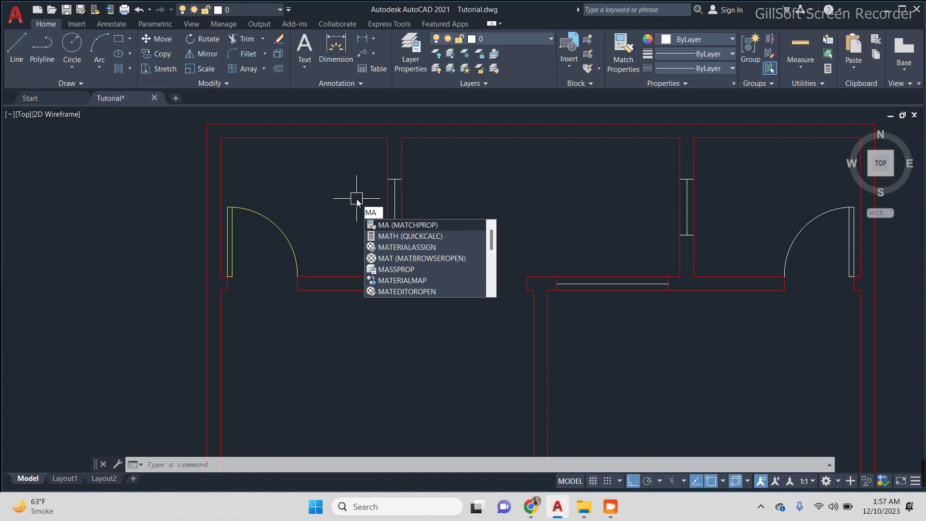
pyautogui.write('MA')
pyautogui.press('Return')
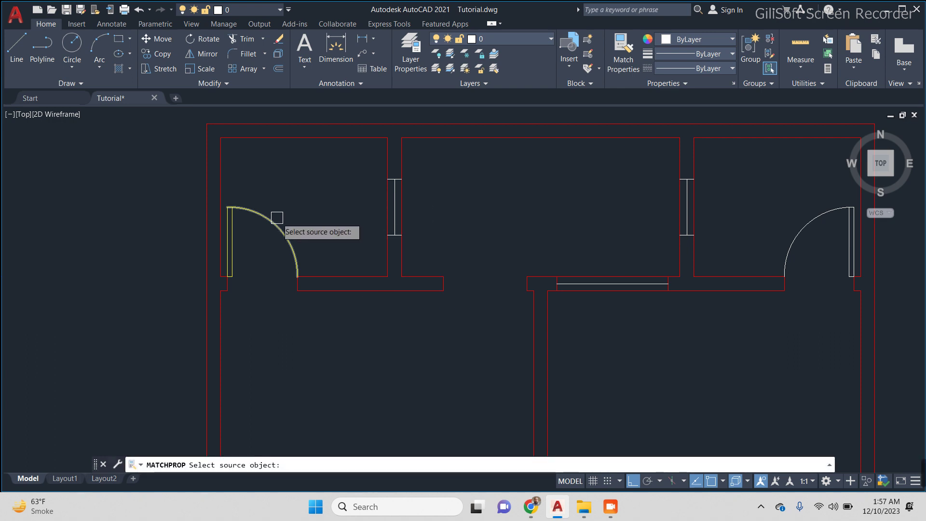
pyautogui.click(276, 221)
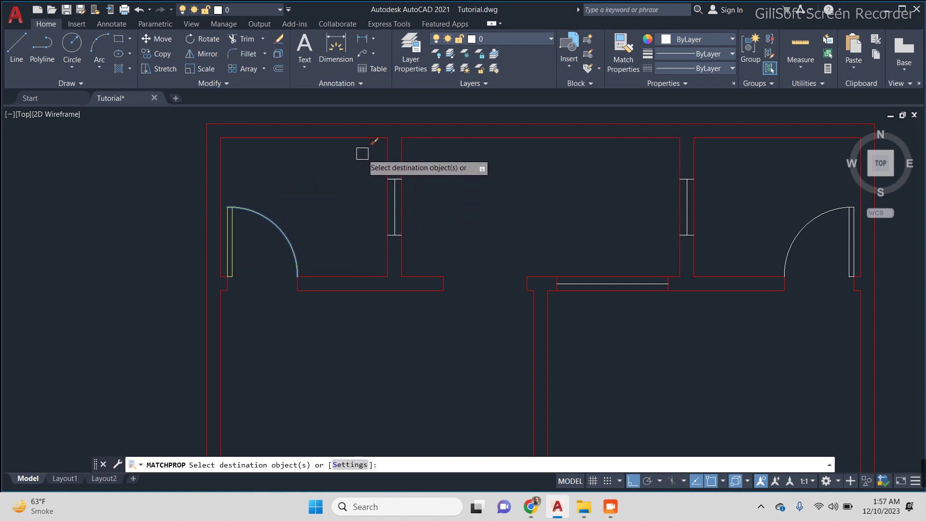
pyautogui.click(362, 152)
pyautogui.click(482, 248)
pyautogui.moveTo(612, 241); pyautogui.dragTo(403, 250, button='middle')
pyautogui.click(393, 157)
pyautogui.click(559, 265)
pyautogui.click(539, 244)
pyautogui.click(587, 212)
pyautogui.click(614, 241)
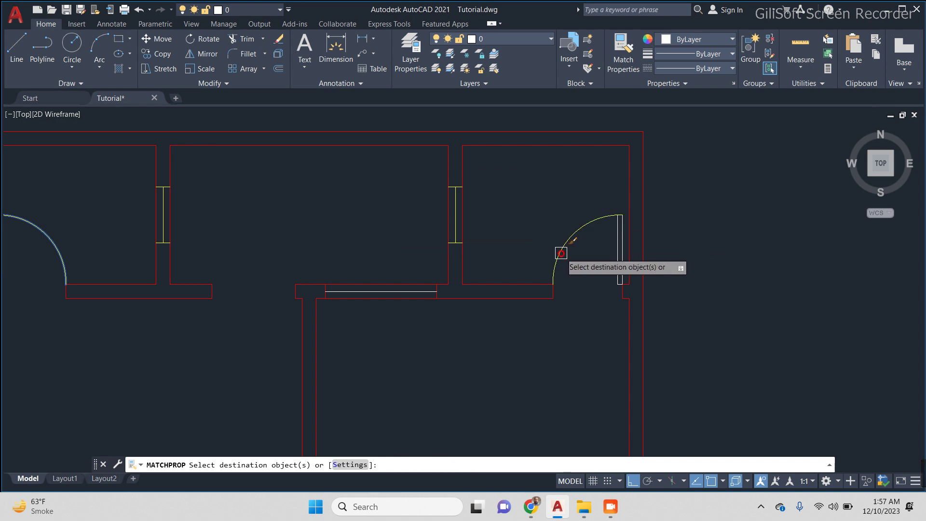
pyautogui.click(313, 252)
pyautogui.click(450, 307)
# Step: Match the double-door leaf and corridor wall window to yellow as well, then finish
pyautogui.scroll(-3, 450, 306)
pyautogui.scroll(5, 463, 248)
pyautogui.click(438, 186)
pyautogui.click(355, 230)
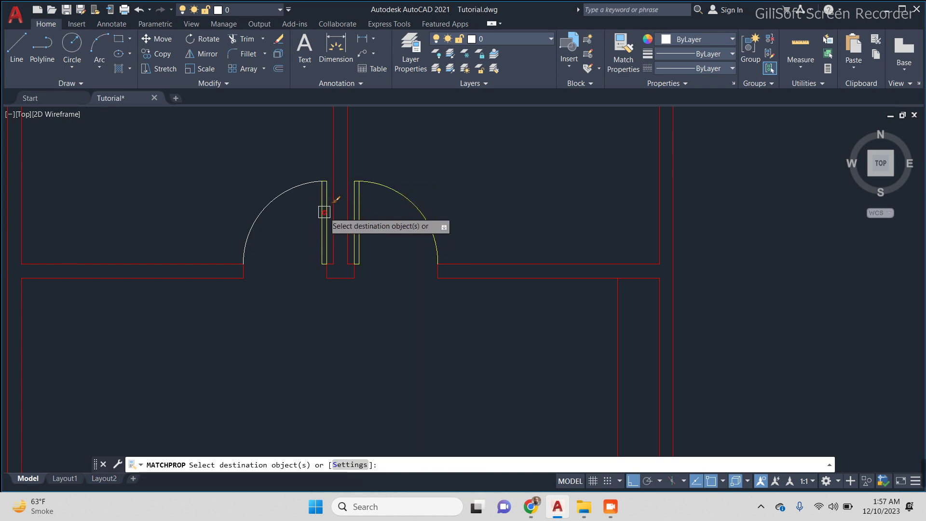
pyautogui.scroll(-5, 272, 302)
pyautogui.scroll(3, 272, 303)
pyautogui.scroll(3, 289, 259)
pyautogui.scroll(2, 322, 233)
pyautogui.click(402, 150)
pyautogui.click(340, 239)
pyautogui.scroll(2, 217, 206)
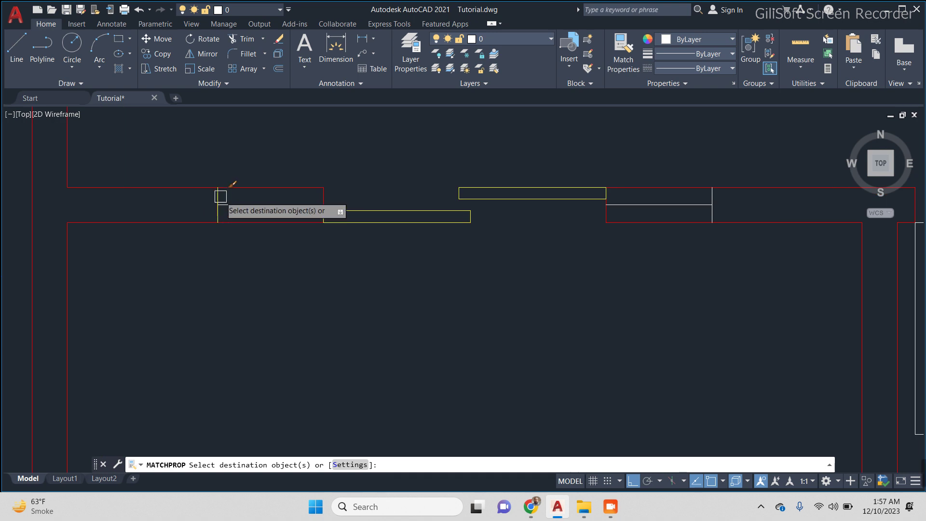
pyautogui.scroll(-2, 613, 205)
pyautogui.scroll(2, 530, 217)
pyautogui.scroll(-4, 525, 226)
pyautogui.moveTo(524, 225); pyautogui.dragTo(356, 221, button='middle')
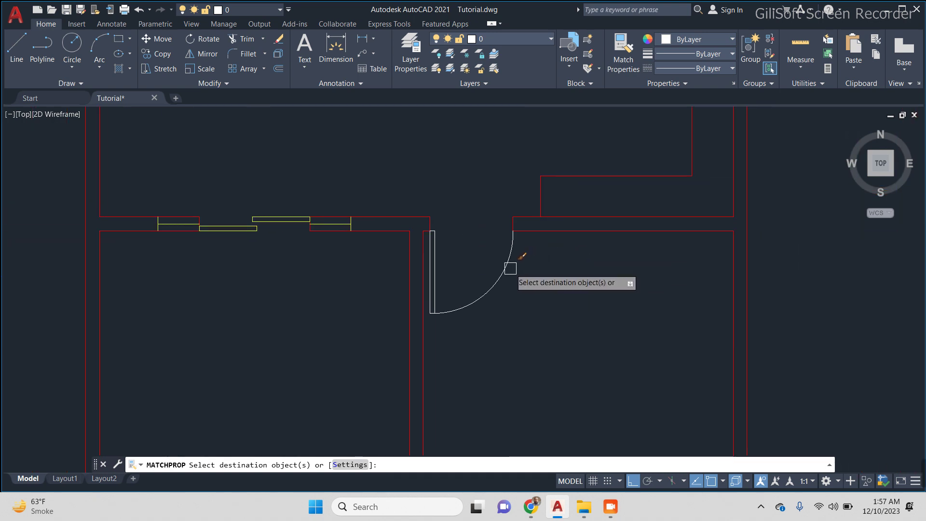
pyautogui.scroll(-4, 444, 333)
pyautogui.scroll(4, 444, 335)
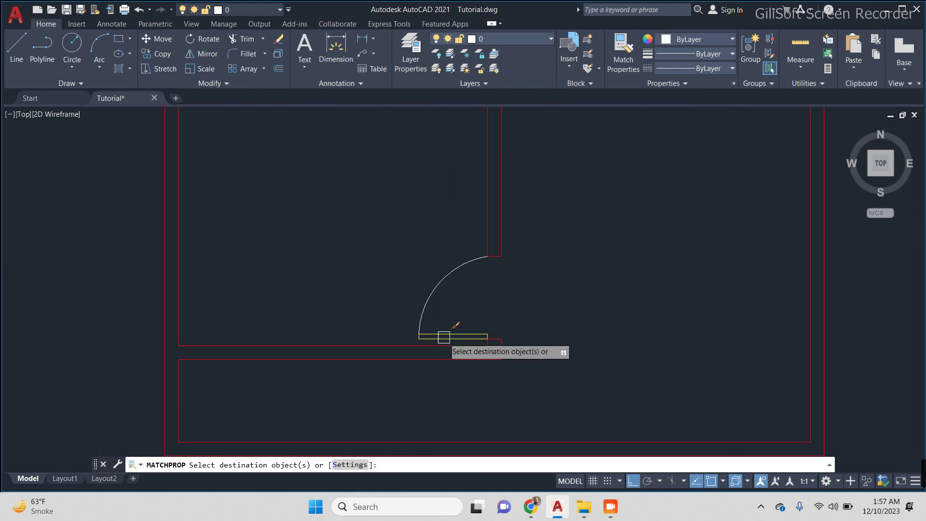
pyautogui.scroll(-2, 422, 287)
pyautogui.scroll(-3, 422, 288)
pyautogui.scroll(3, 434, 265)
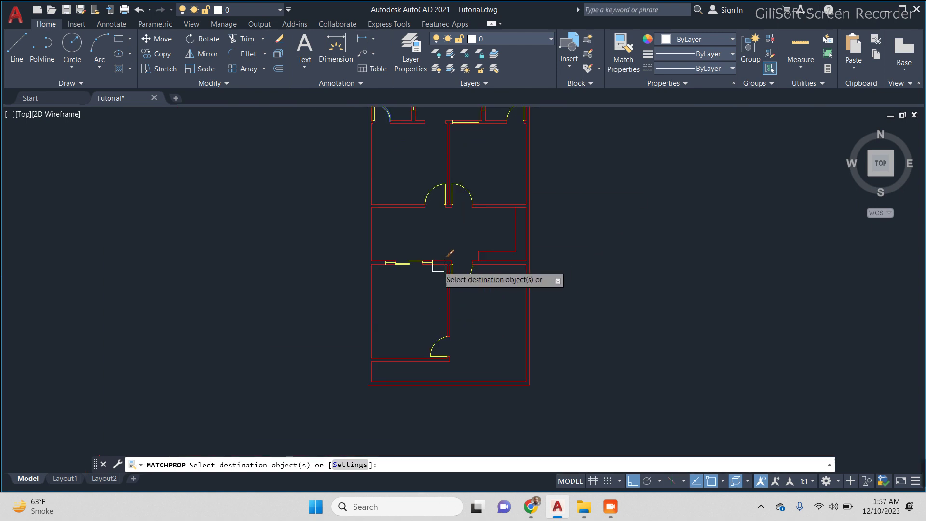
pyautogui.scroll(-1, 448, 234)
pyautogui.press('Escape')
pyautogui.moveTo(418, 205); pyautogui.dragTo(447, 295, button='middle')
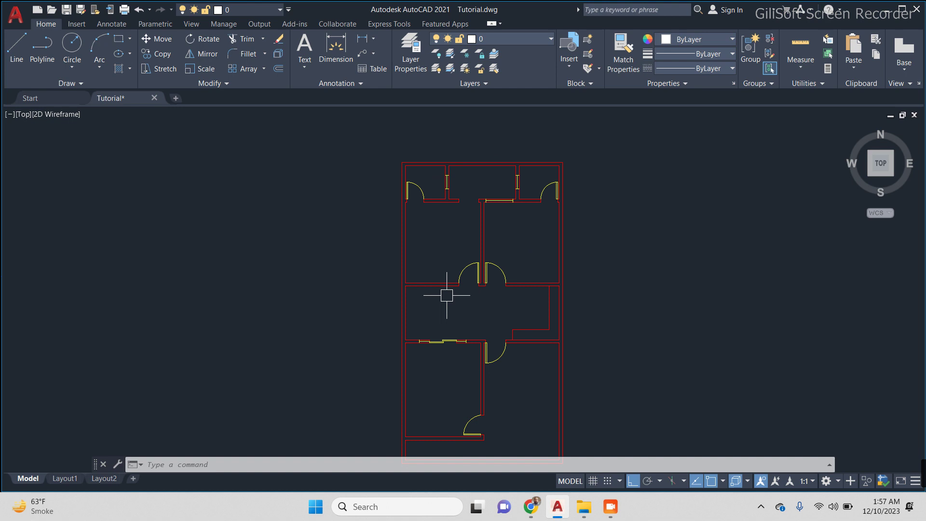
pyautogui.scroll(2, 522, 198)
pyautogui.scroll(2, 442, 211)
# Step: Offset one right-wall window line, then start and cancel a trim
pyautogui.scroll(1, 454, 270)
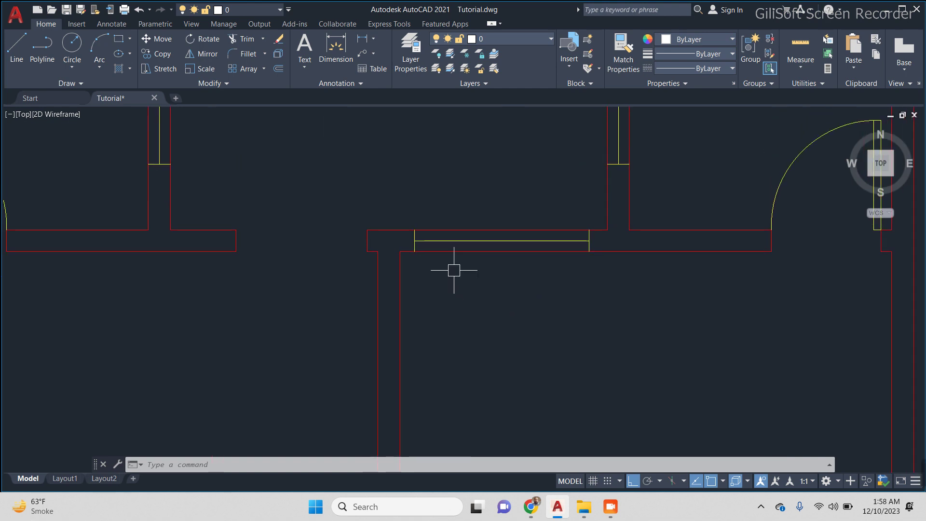
pyautogui.write('c')
pyautogui.press('Return')
pyautogui.press('Return')
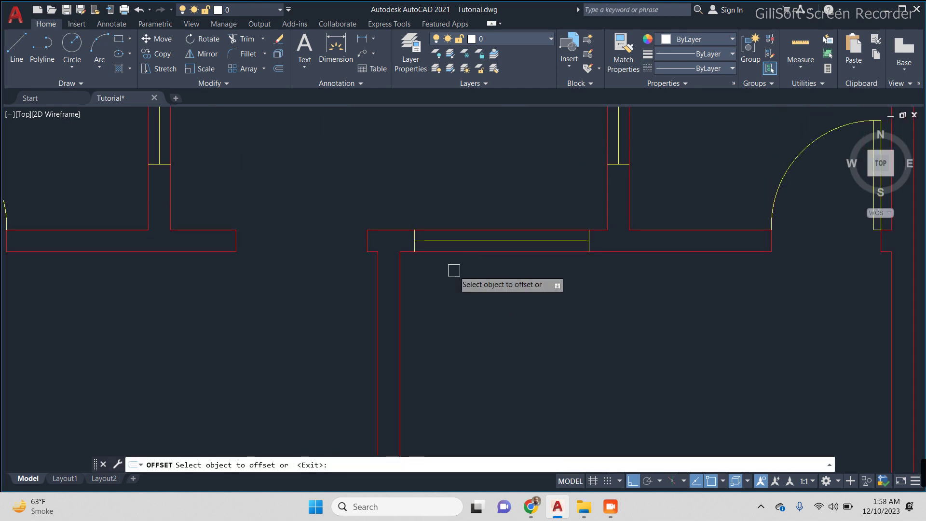
pyautogui.scroll(3, 455, 251)
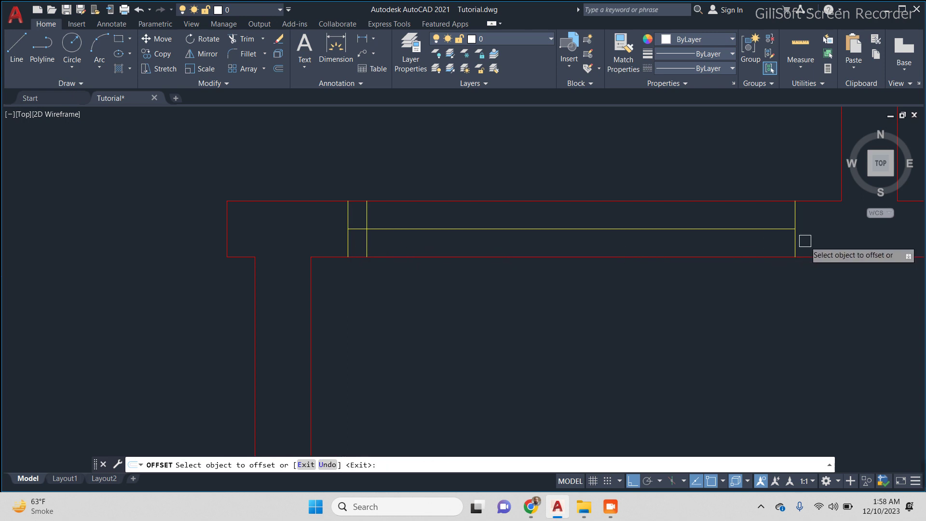
pyautogui.click(692, 229)
pyautogui.press('Escape')
pyautogui.write('tr')
pyautogui.press('Return')
pyautogui.scroll(-1, 364, 211)
pyautogui.scroll(-1, 366, 269)
pyautogui.scroll(3, 622, 255)
pyautogui.press('Escape')
pyautogui.scroll(-3, 598, 261)
pyautogui.scroll(-2, 653, 255)
pyautogui.scroll(-2, 653, 254)
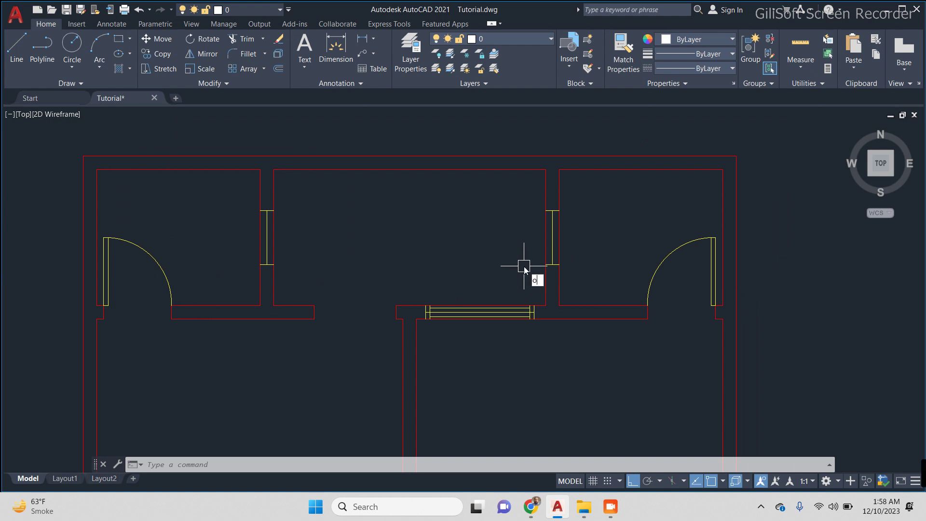
# Step: Offset the right-wall window's lines to add extra inner lines on both sides
pyautogui.press('Return')
pyautogui.press('Return')
pyautogui.scroll(3, 541, 256)
pyautogui.scroll(4, 557, 247)
pyautogui.scroll(-3, 545, 268)
pyautogui.scroll(3, 527, 190)
pyautogui.click(552, 158)
pyautogui.click(542, 202)
pyautogui.click(530, 235)
pyautogui.click(465, 231)
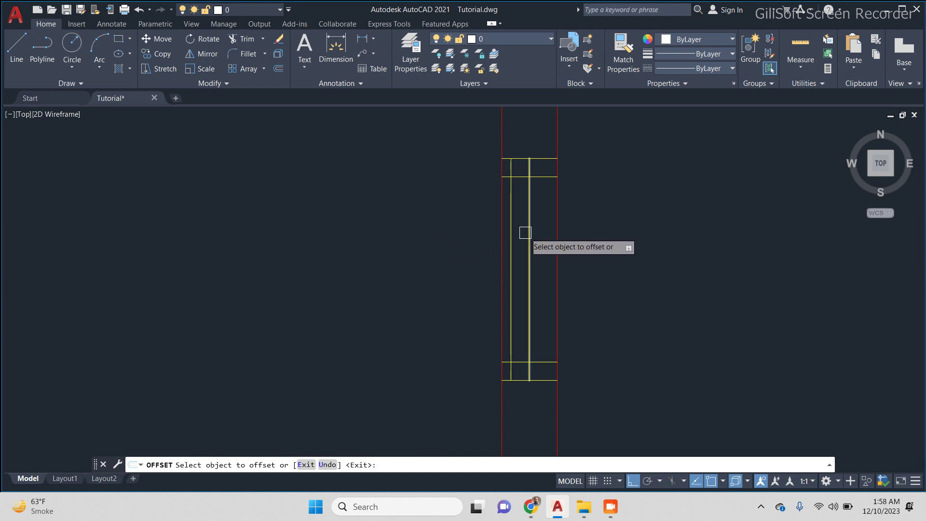
pyautogui.click(525, 232)
pyautogui.click(664, 207)
pyautogui.press('Escape')
# Step: Trim the extra window lines back to the window opening
pyautogui.write('r')
pyautogui.press('Return')
pyautogui.scroll(2, 544, 169)
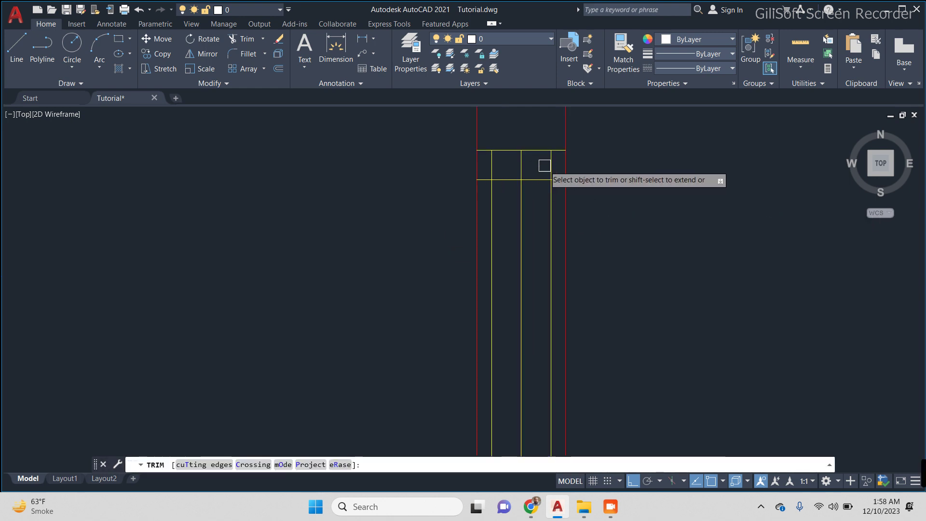
pyautogui.scroll(-2, 487, 162)
pyautogui.scroll(2, 511, 239)
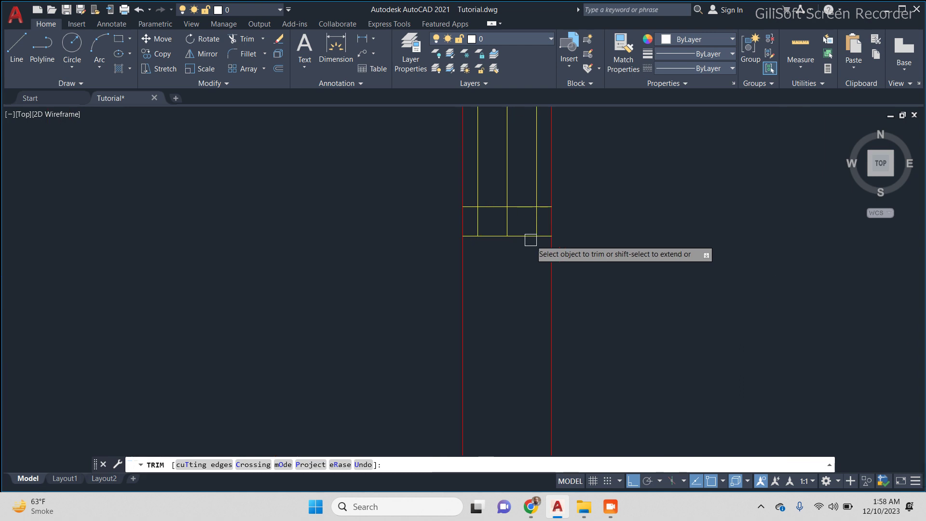
pyautogui.scroll(-3, 475, 221)
pyautogui.press('Escape')
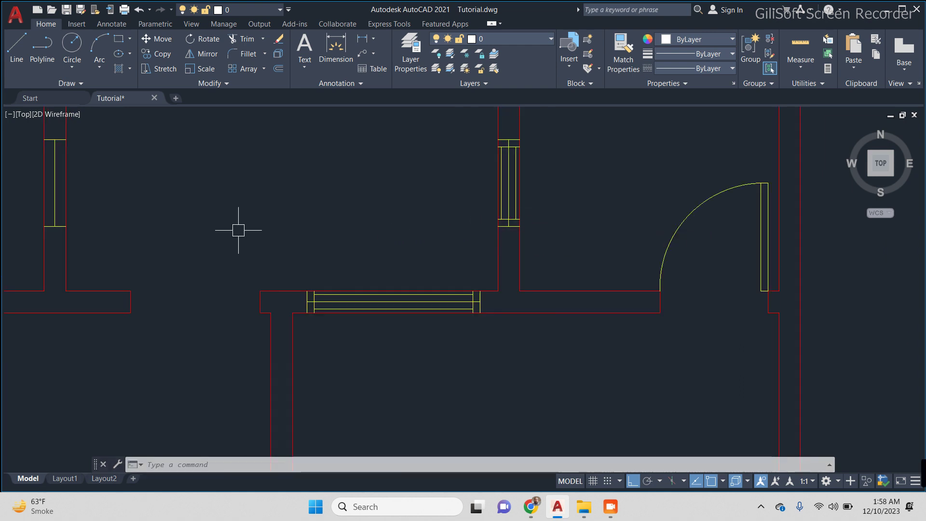
pyautogui.scroll(-2, 241, 231)
# Step: Erase the old window in the room's left wall
pyautogui.write('e')
pyautogui.press('Return')
pyautogui.click(228, 185)
pyautogui.click(324, 239)
pyautogui.press('Return')
# Step: Mirror the right-wall window across the room's centre, keeping the original
pyautogui.write('mi')
pyautogui.press('Return')
pyautogui.click(486, 182)
pyautogui.click(577, 258)
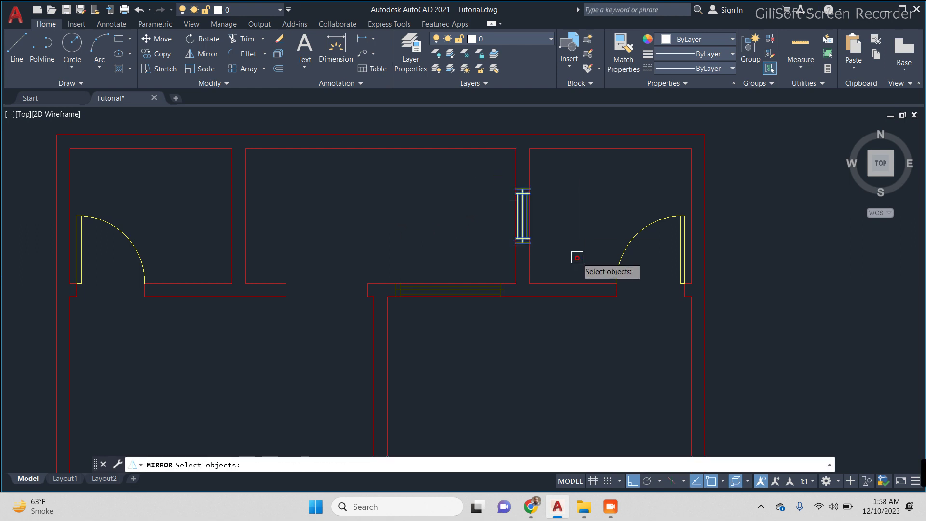
pyautogui.press('Return')
pyautogui.click(380, 148)
pyautogui.click(385, 221)
pyautogui.press('Return')
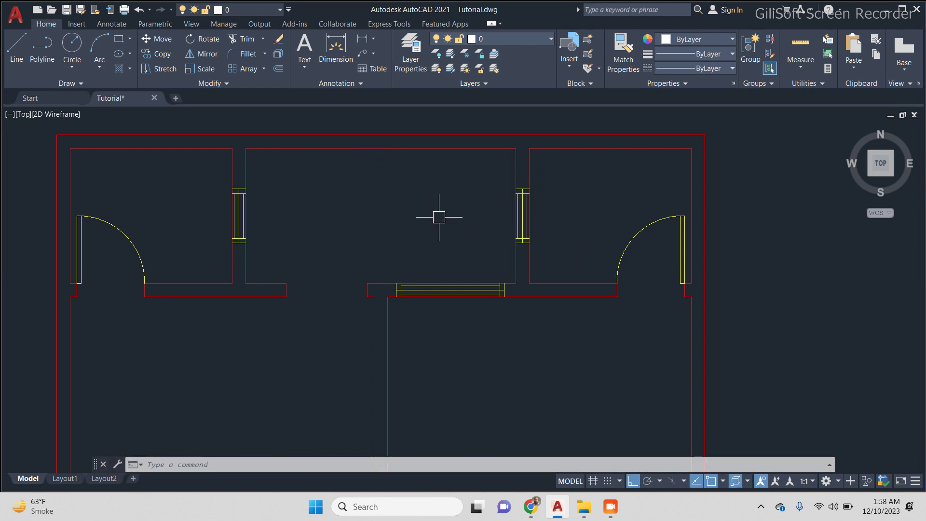
pyautogui.scroll(-3, 434, 215)
# Step: Offset the upper-wall window line with the default distance to make a parallel pane line
pyautogui.moveTo(467, 289)
pyautogui.mouseDown(button='middle')
pyautogui.moveTo(445, 350)
pyautogui.moveTo(554, 252)
pyautogui.mouseUp(button='middle')
pyautogui.moveTo(527, 338); pyautogui.dragTo(542, 268, button='middle')
pyautogui.moveTo(436, 349); pyautogui.dragTo(451, 314, button='middle')
pyautogui.scroll(3, 428, 206)
pyautogui.scroll(3, 331, 233)
pyautogui.moveTo(331, 234); pyautogui.dragTo(390, 279, button='middle')
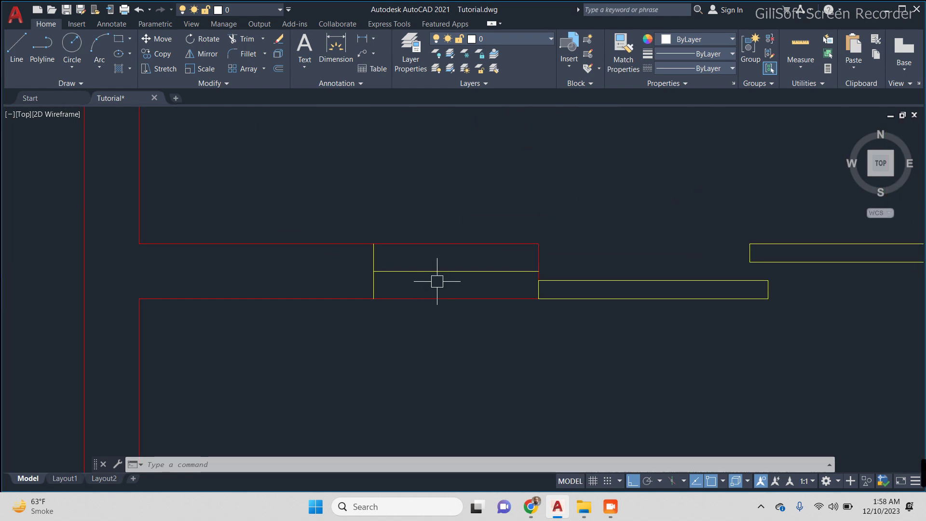
pyautogui.write('o')
pyautogui.press('Return')
pyautogui.press('Return')
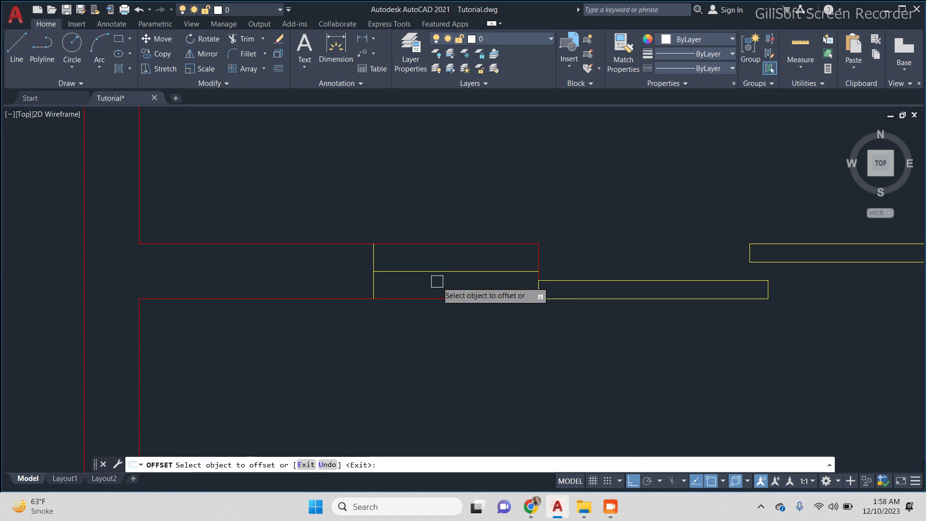
pyautogui.scroll(2, 363, 283)
pyautogui.click(378, 276)
pyautogui.click(434, 277)
# Step: Offset the next wall line upward and the pane line downward to form the second pane
pyautogui.click(642, 255)
pyautogui.click(591, 241)
pyautogui.moveTo(589, 241); pyautogui.dragTo(534, 251, button='middle')
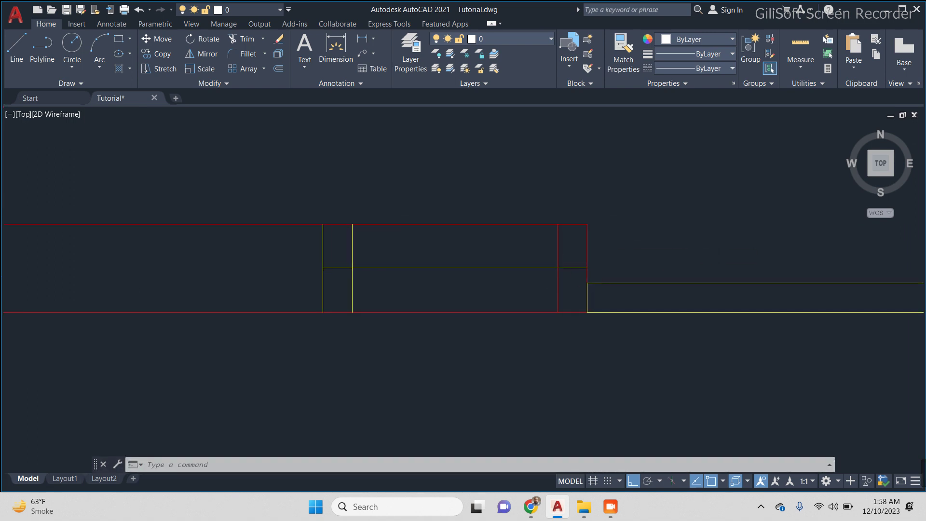
pyautogui.click(455, 266)
pyautogui.click(453, 312)
pyautogui.press('Escape')
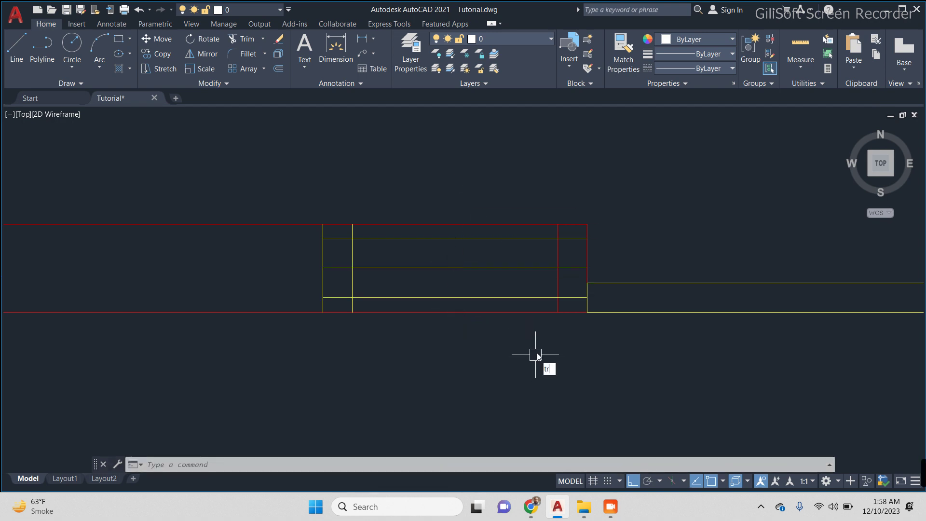
# Step: Trim away the short yellow segment in the window opening
pyautogui.press('Return')
pyautogui.scroll(2, 579, 248)
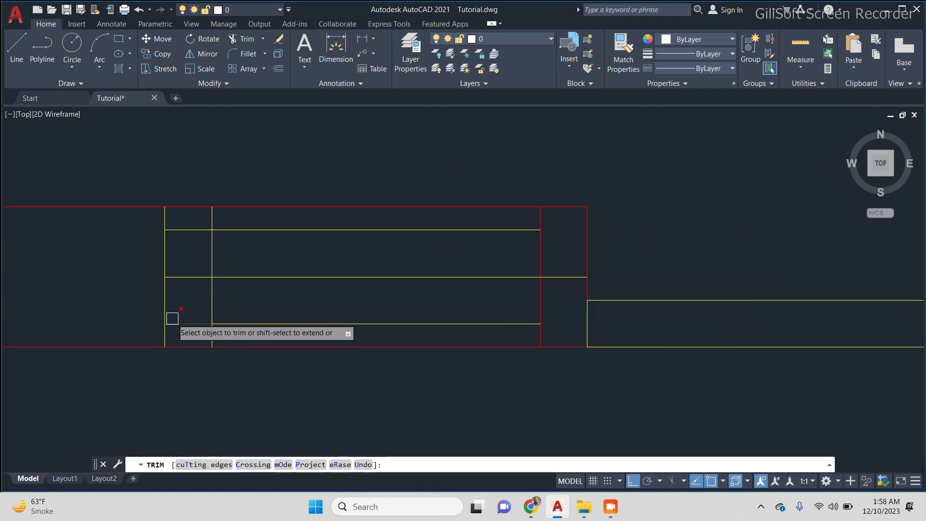
pyautogui.click(184, 231)
pyautogui.press('Escape')
pyautogui.scroll(-3, 296, 248)
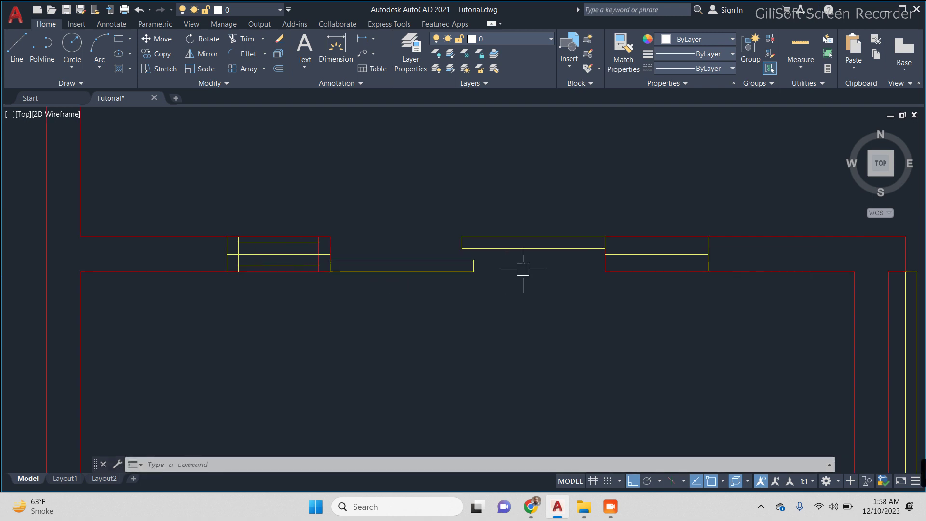
# Step: Match the enclosed window lines to the red wall line's style with MATCHPROP
pyautogui.write('ma')
pyautogui.press('Return')
pyautogui.scroll(4, 304, 278)
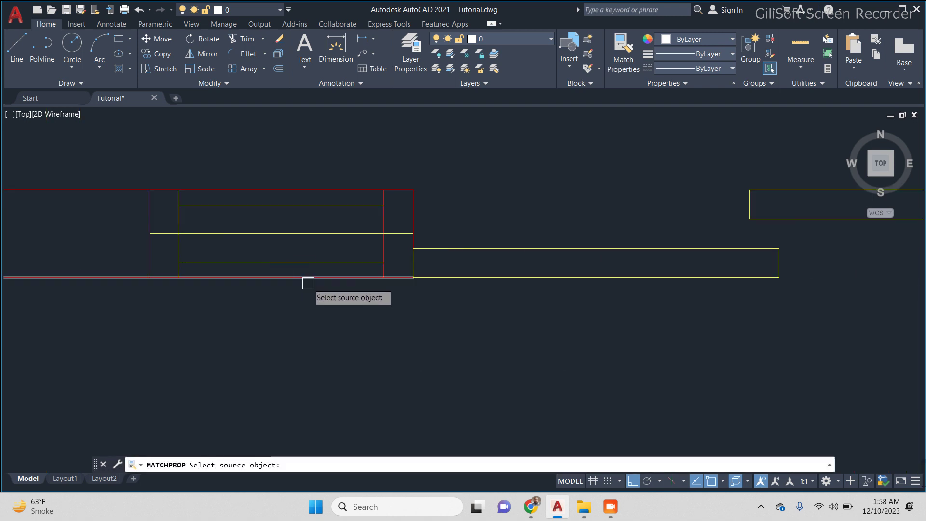
pyautogui.click(310, 277)
pyautogui.scroll(2, 366, 263)
pyautogui.click(395, 233)
pyautogui.press('Return')
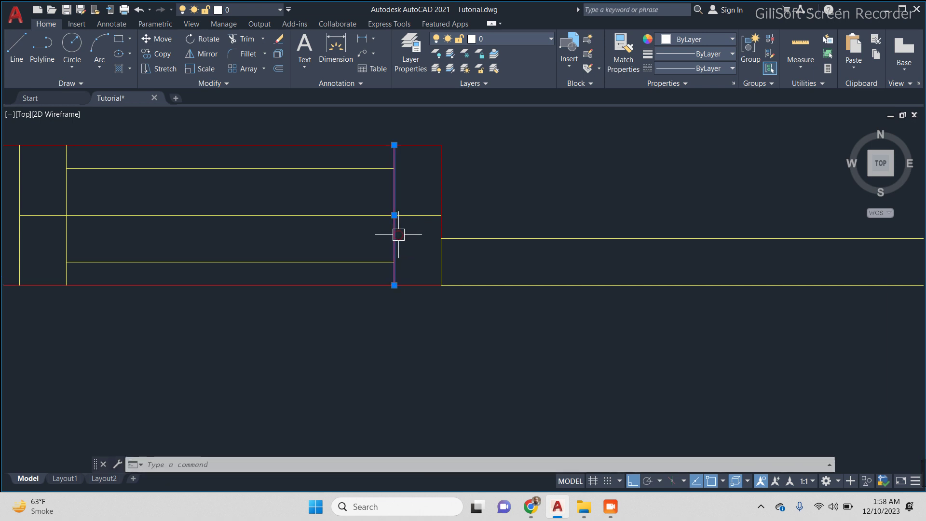
# Step: Turn the vertical end line yellow to match the yellow horizontal pane line
pyautogui.write('ma')
pyautogui.press('Return')
pyautogui.click(416, 215)
pyautogui.click(394, 238)
pyautogui.press('Return')
pyautogui.scroll(-5, 532, 243)
# Step: At the next horizontal window opening, offset the yellow pane line upward
pyautogui.moveTo(488, 257); pyautogui.dragTo(308, 234, button='middle')
pyautogui.scroll(2, 436, 246)
pyautogui.moveTo(436, 246); pyautogui.dragTo(372, 263, button='middle')
pyautogui.write('o')
pyautogui.press('Return')
# Step: Offset the pane line downward and the left red end line to the right
pyautogui.press('Return')
pyautogui.scroll(2, 387, 263)
pyautogui.click(387, 256)
pyautogui.click(398, 236)
pyautogui.click(405, 256)
pyautogui.click(337, 318)
pyautogui.scroll(2, 258, 270)
pyautogui.click(250, 270)
pyautogui.click(358, 269)
# Step: Trim the left ends of the upper and lower pane lines
pyautogui.press('Return')
pyautogui.write('tr')
pyautogui.press('Return')
pyautogui.click(270, 199)
pyautogui.click(275, 293)
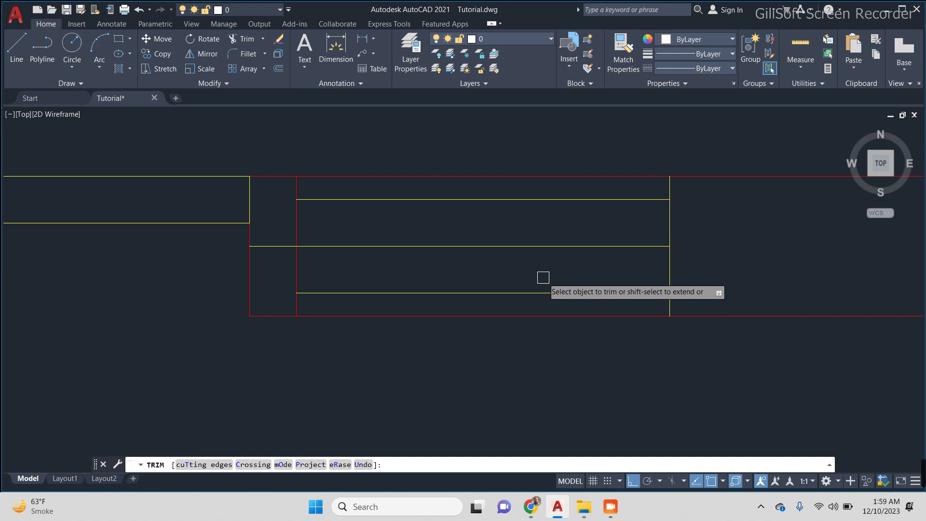
pyautogui.press('Return')
# Step: Offset the window's right end line inward, trim the lower pane's right end, then zoom out
pyautogui.write('t')
pyautogui.press('Escape')
pyautogui.press('Return')
pyautogui.press('Return')
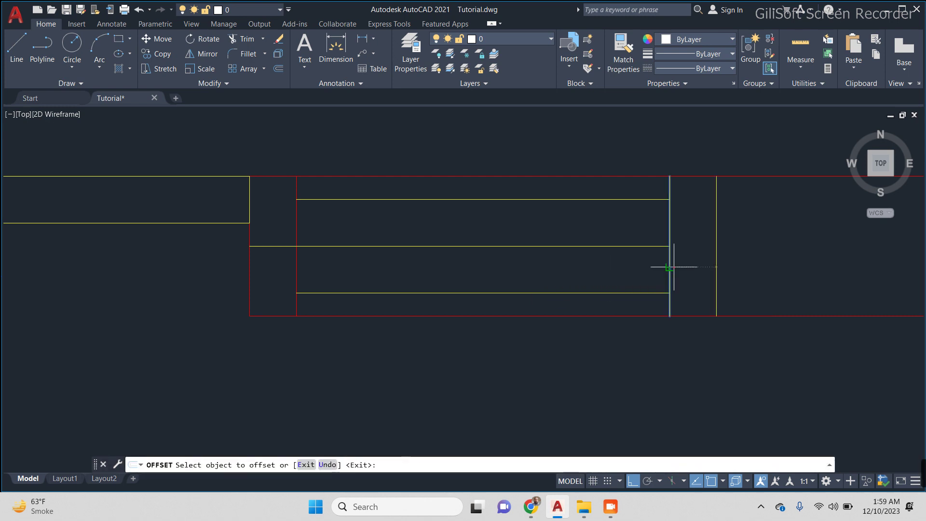
pyautogui.click(670, 262)
pyautogui.click(641, 270)
pyautogui.press('Return')
pyautogui.press('Return')
pyautogui.click(645, 293)
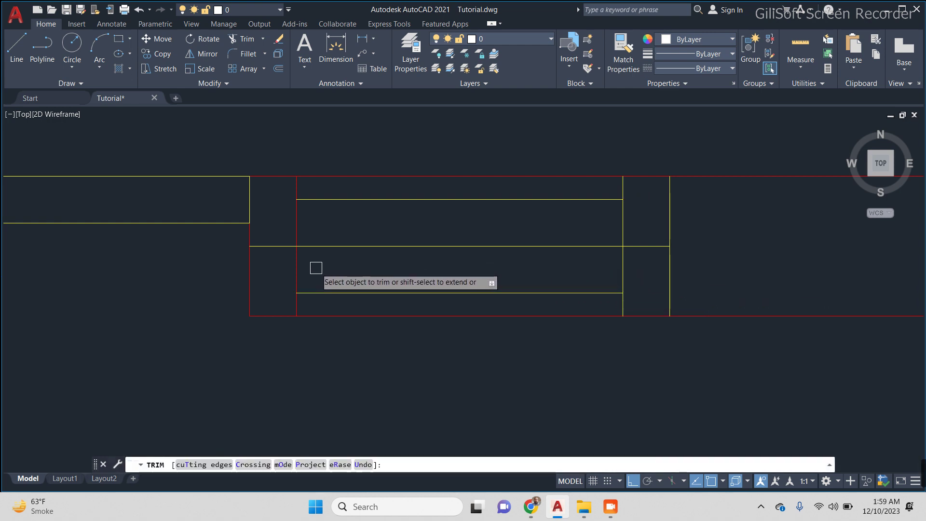
pyautogui.scroll(-5, 342, 263)
pyautogui.moveTo(312, 280); pyautogui.dragTo(312, 280, button='middle')
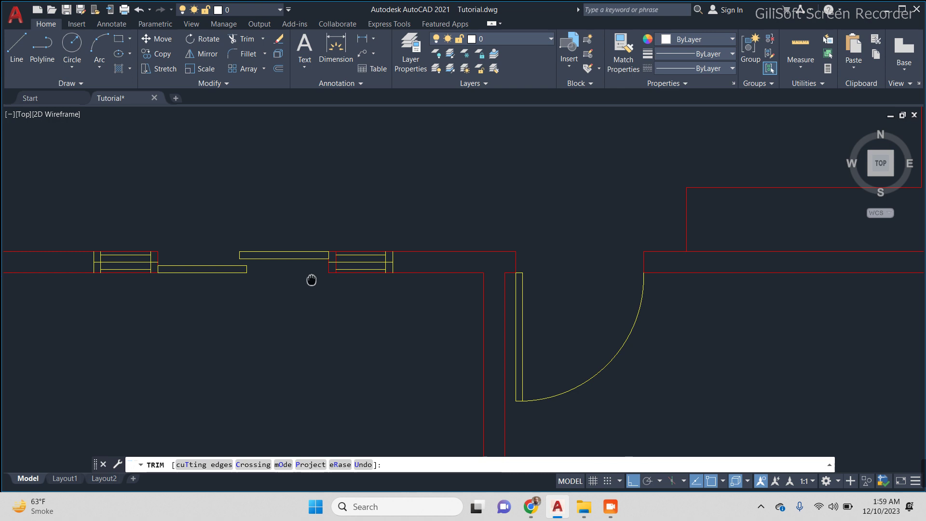
pyautogui.press('Escape')
pyautogui.middleClick(251, 311)
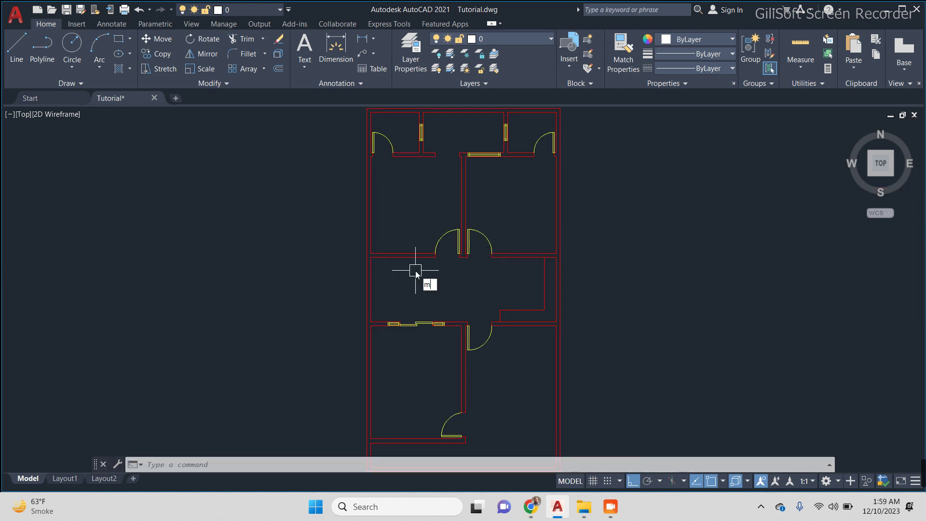
# Step: Try matching properties from a source line to the window lines, then cancel
pyautogui.write('a')
pyautogui.press('Return')
pyautogui.scroll(3, 440, 262)
pyautogui.scroll(3, 439, 333)
pyautogui.scroll(2, 504, 262)
pyautogui.click(392, 260)
pyautogui.scroll(2, 392, 260)
pyautogui.press('Escape')
pyautogui.press('Return')
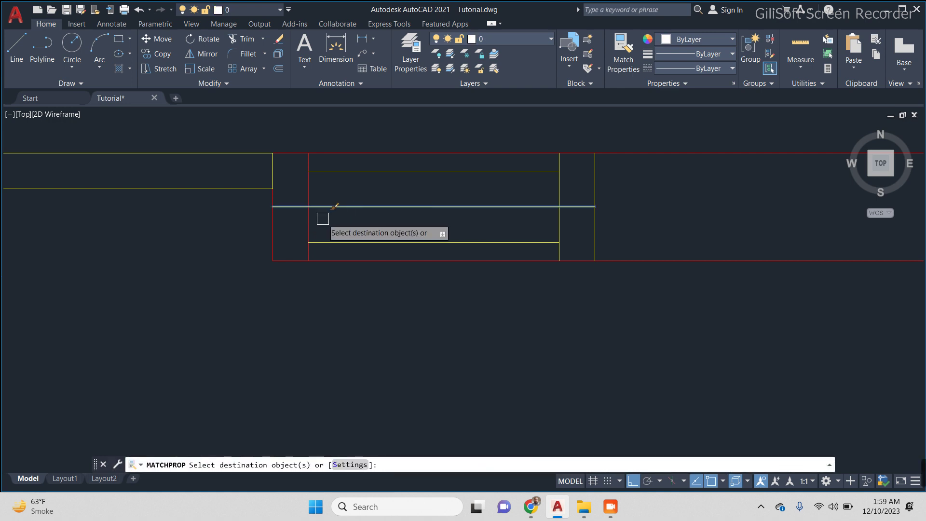
pyautogui.press('Escape')
pyautogui.scroll(-3, 440, 285)
pyautogui.scroll(-2, 515, 382)
pyautogui.moveTo(515, 382)
pyautogui.mouseDown(button='middle')
pyautogui.moveTo(522, 262)
pyautogui.moveTo(455, 348)
pyautogui.moveTo(499, 237)
pyautogui.mouseUp(button='middle')
# Step: Draw a vertical line from the wall midpoint down past the wall beside the door
pyautogui.scroll(2, 377, 337)
pyautogui.write('l')
pyautogui.press('Return')
pyautogui.scroll(2, 391, 312)
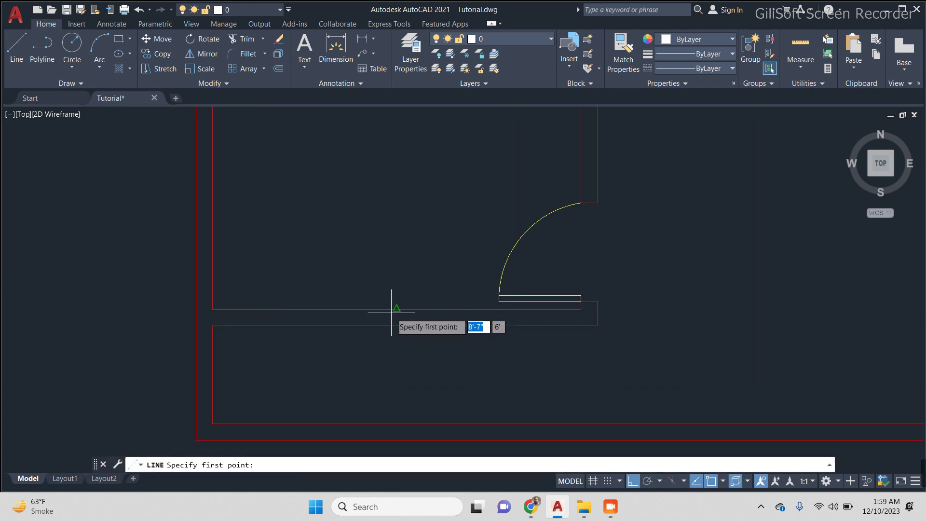
pyautogui.click(395, 308)
pyautogui.click(393, 373)
pyautogui.press('Return')
pyautogui.scroll(2, 392, 372)
pyautogui.moveTo(405, 375); pyautogui.dragTo(510, 397, button='middle')
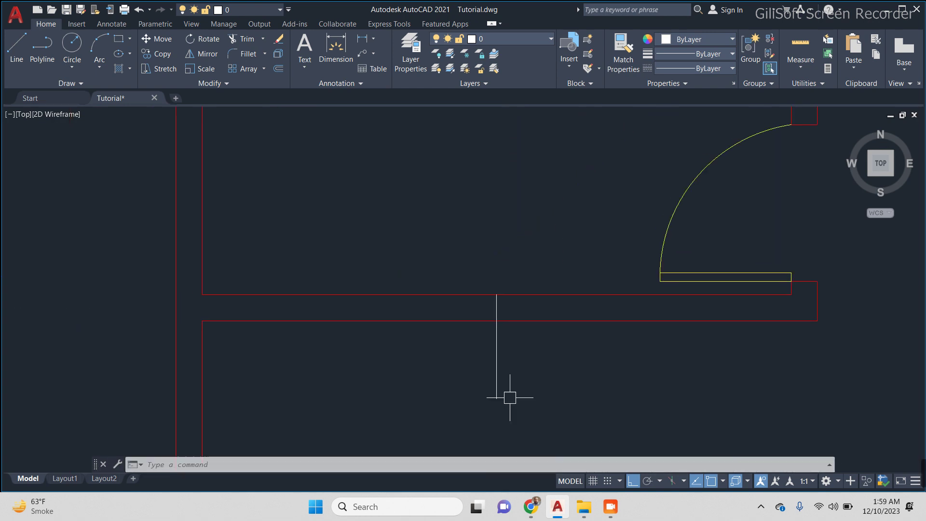
pyautogui.write('o')
# Step: Offset the new vertical line by 3 to both sides
pyautogui.press('Return')
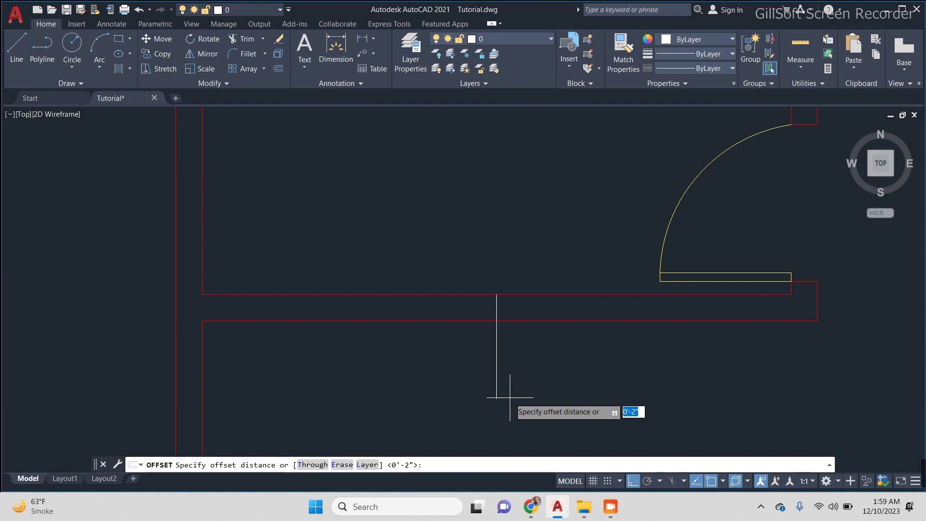
pyautogui.press('Return')
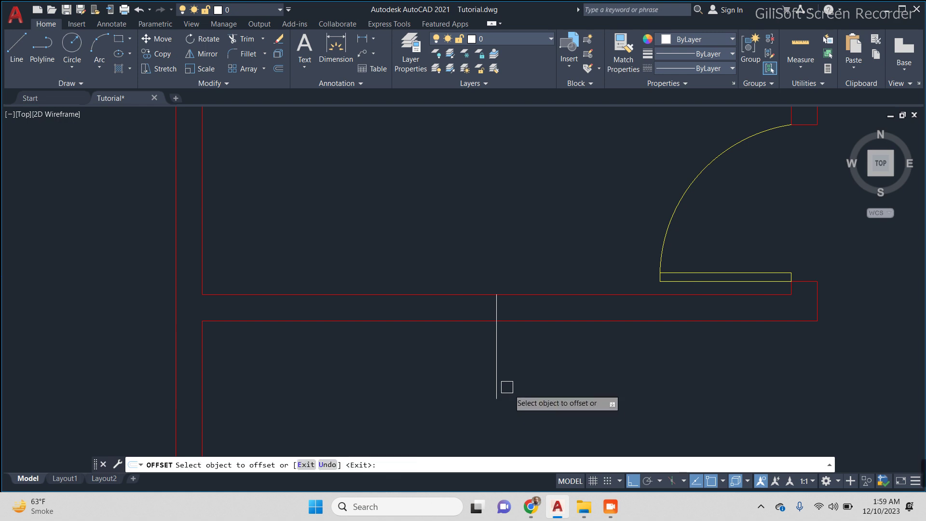
pyautogui.click(497, 361)
pyautogui.click(423, 361)
pyautogui.click(496, 356)
pyautogui.click(600, 354)
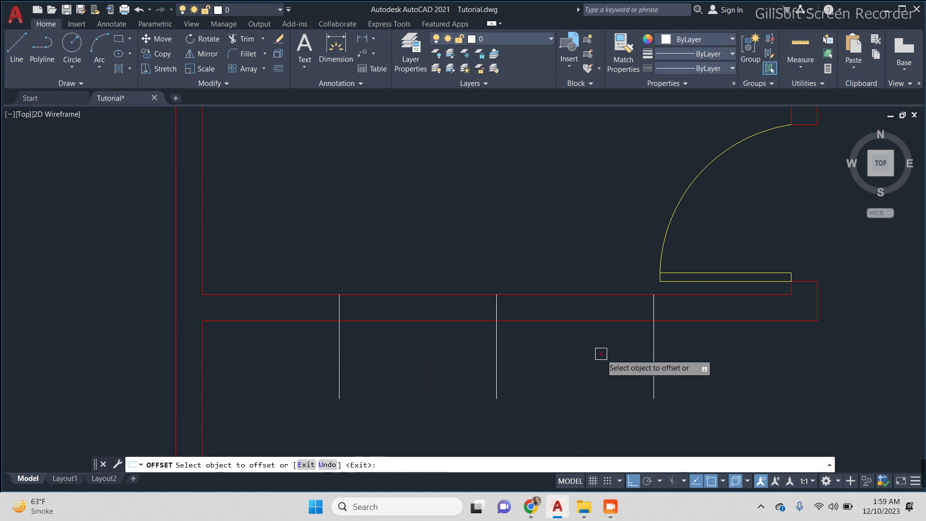
pyautogui.press('Return')
# Step: Erase the middle vertical line
pyautogui.scroll(4, 677, 312)
pyautogui.scroll(-4, 643, 302)
pyautogui.write('e')
pyautogui.press('Return')
pyautogui.click(555, 377)
pyautogui.click(442, 419)
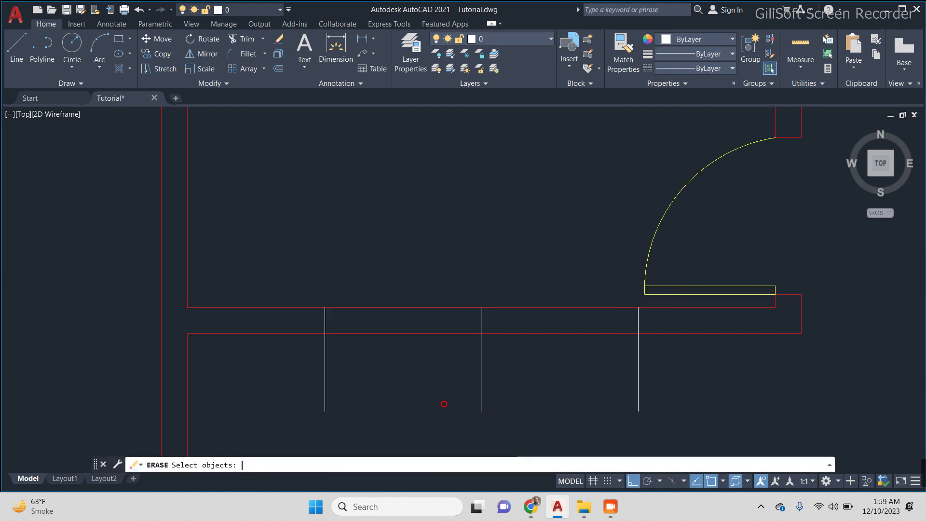
pyautogui.press('Return')
# Step: Trim both vertical lines below the wall with a fence
pyautogui.write('r')
pyautogui.press('Return')
pyautogui.click(692, 376)
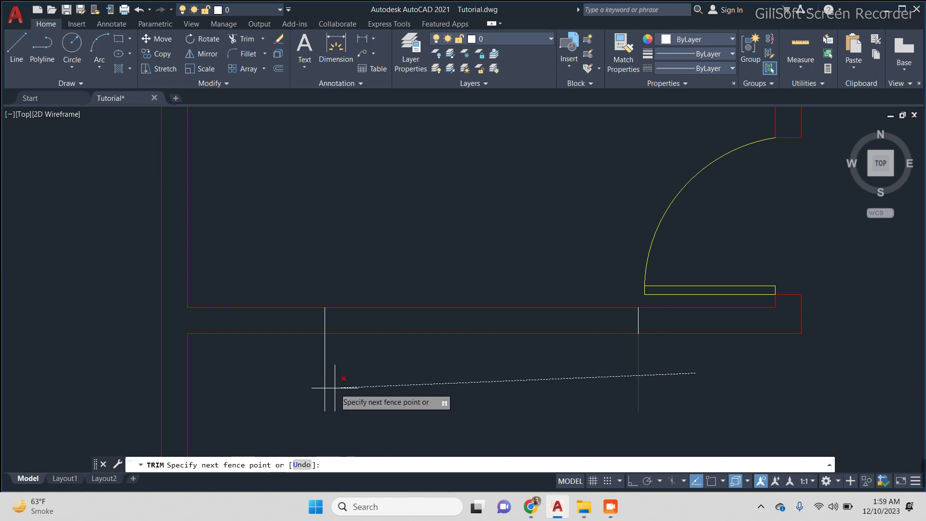
pyautogui.click(320, 383)
pyautogui.press('Return')
pyautogui.press('Return')
pyautogui.press('Return')
pyautogui.press('Return')
# Step: Offset the right vertical line inward and draw a horizontal line between the two verticals
pyautogui.scroll(2, 323, 337)
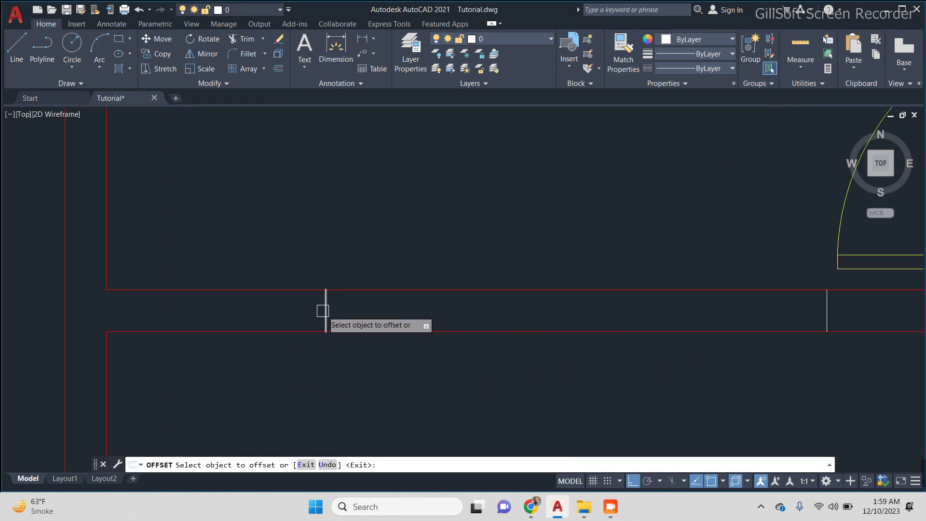
pyautogui.click(829, 312)
pyautogui.click(755, 313)
pyautogui.press('Return')
pyautogui.write('l')
pyautogui.press('Return')
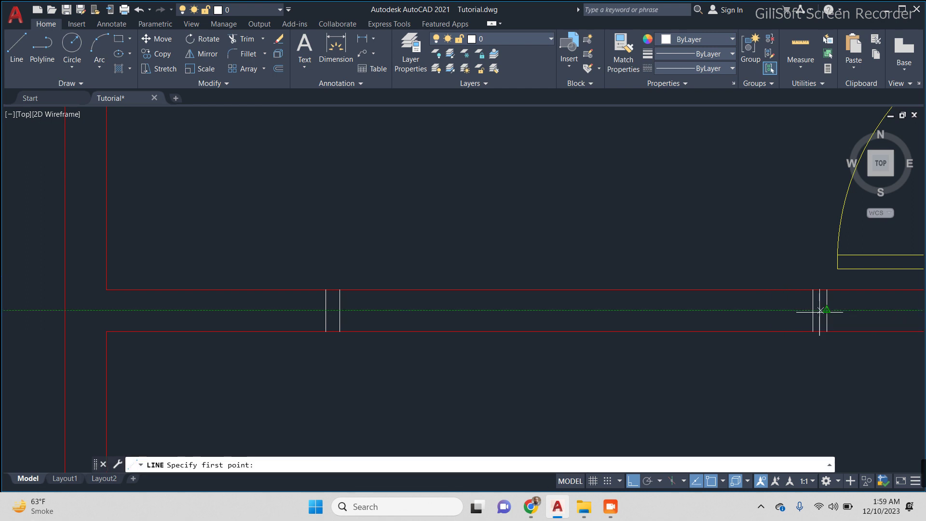
pyautogui.click(813, 310)
pyautogui.click(340, 310)
pyautogui.press('Return')
# Step: Offset the horizontal line 0'-2" above and below to form the panes
pyautogui.write('o')
pyautogui.press('Return')
pyautogui.press('Return')
pyautogui.click(479, 310)
pyautogui.click(480, 303)
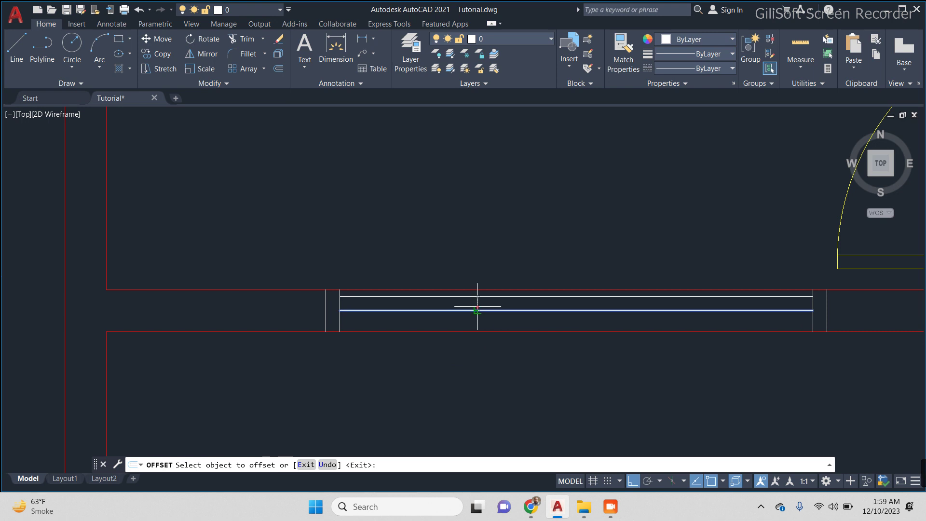
pyautogui.click(480, 310)
pyautogui.click(482, 384)
pyautogui.press('Return')
pyautogui.press('Return')
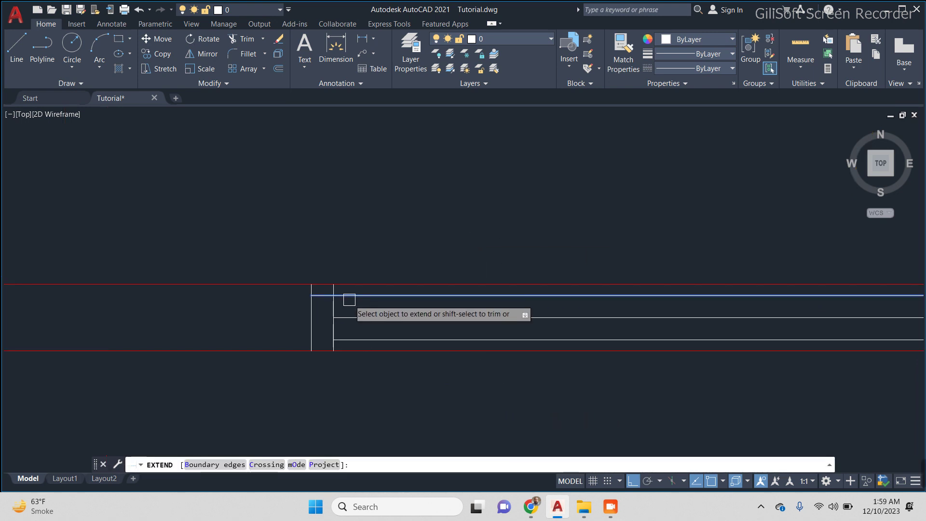
# Step: Extend both ends of the middle pane line to the window edges
pyautogui.click(356, 323)
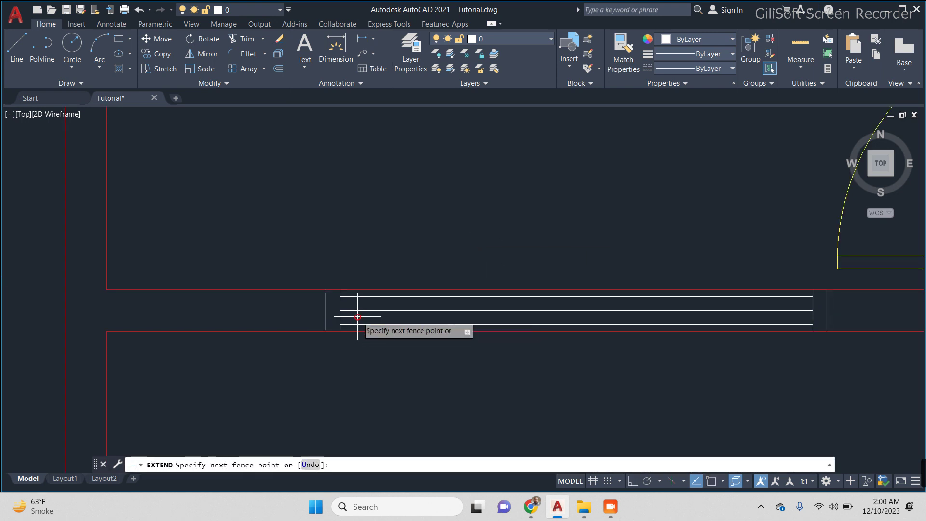
pyautogui.click(364, 307)
pyautogui.press('Return')
pyautogui.click(797, 313)
pyautogui.press('Escape')
pyautogui.scroll(-2, 744, 330)
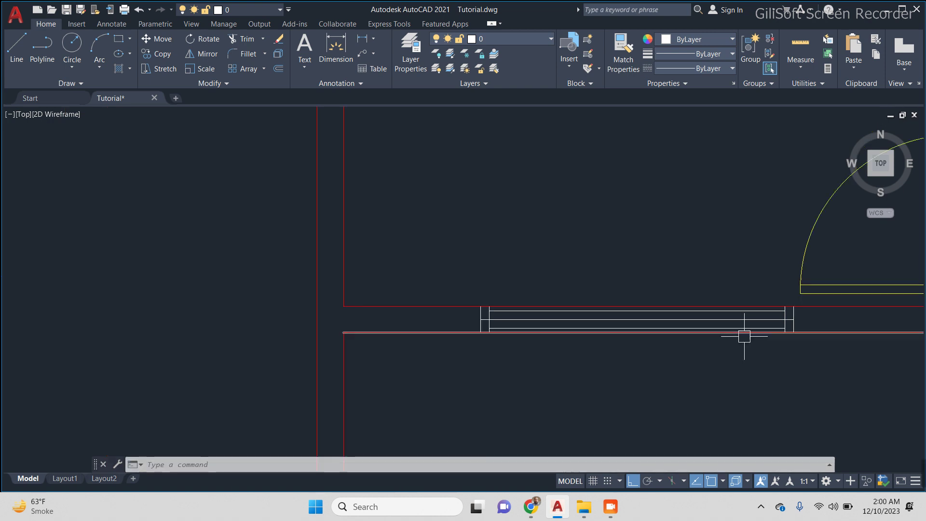
pyautogui.write('ma')
# Step: Match the window lines to the yellow door arc so the window turns yellow
pyautogui.press('Return')
pyautogui.click(635, 265)
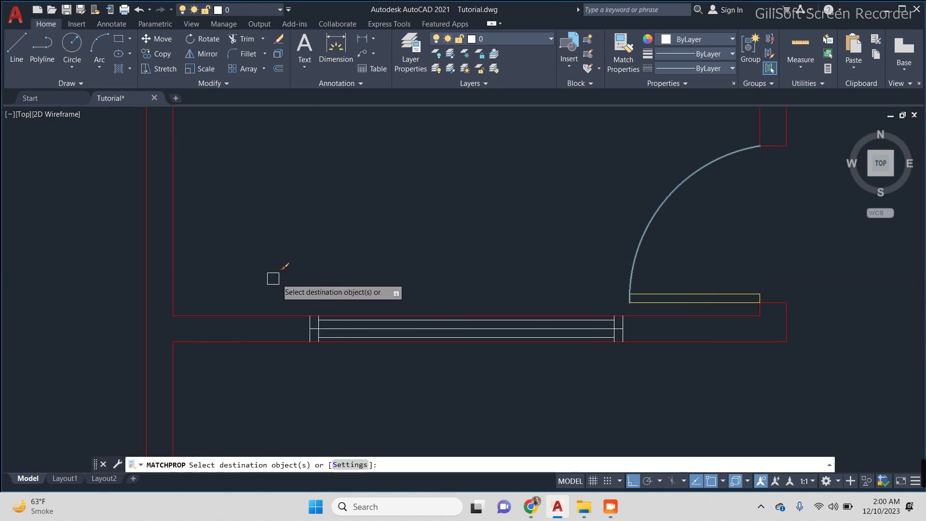
pyautogui.click(273, 275)
pyautogui.click(692, 393)
pyautogui.press('Return')
pyautogui.scroll(-6, 666, 362)
pyautogui.moveTo(788, 360); pyautogui.dragTo(573, 356, button='middle')
pyautogui.scroll(1, 517, 314)
pyautogui.scroll(4, 538, 261)
pyautogui.moveTo(538, 261); pyautogui.dragTo(531, 331, button='middle')
# Step: Draw a vertical guide line across the wall to the right of the door
pyautogui.write('l')
pyautogui.press('Return')
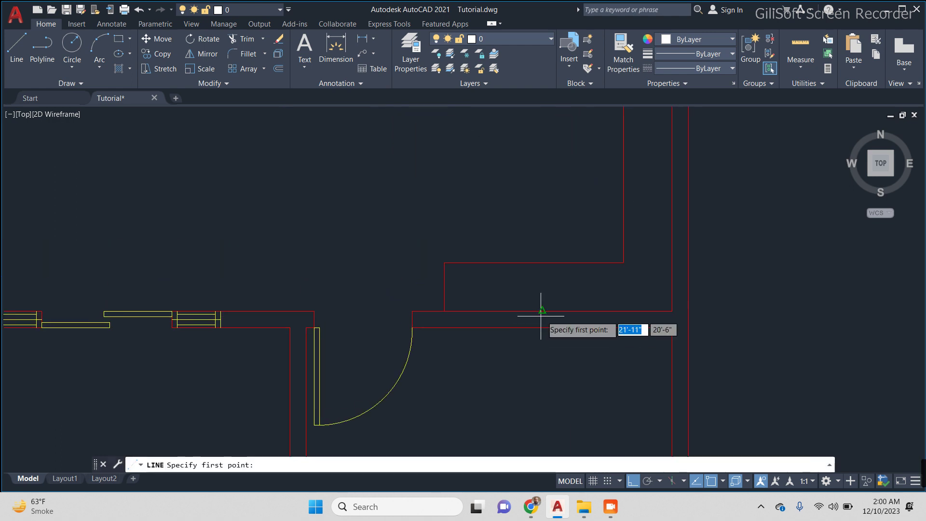
pyautogui.click(542, 311)
pyautogui.scroll(2, 549, 382)
pyautogui.moveTo(549, 382); pyautogui.dragTo(587, 385, button='middle')
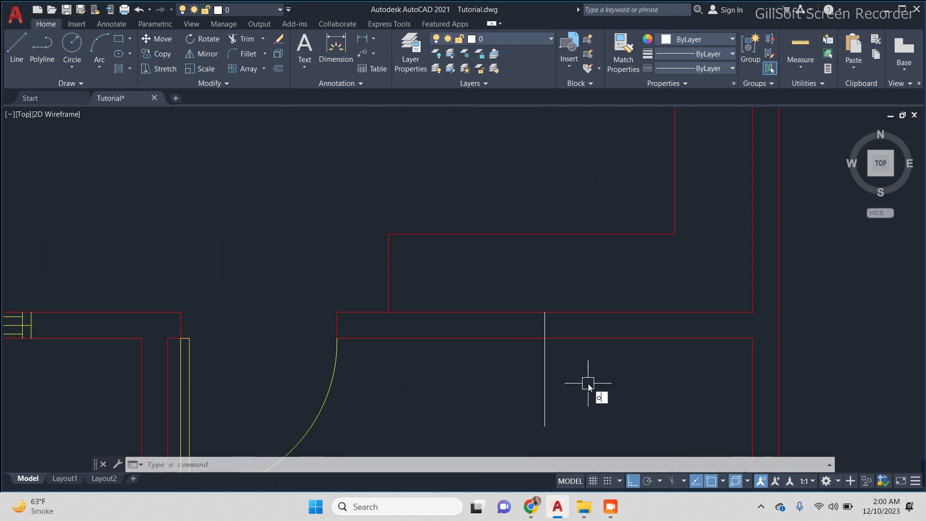
# Step: Offset the guide line 2' to the left and 2' to the right
pyautogui.press('Return')
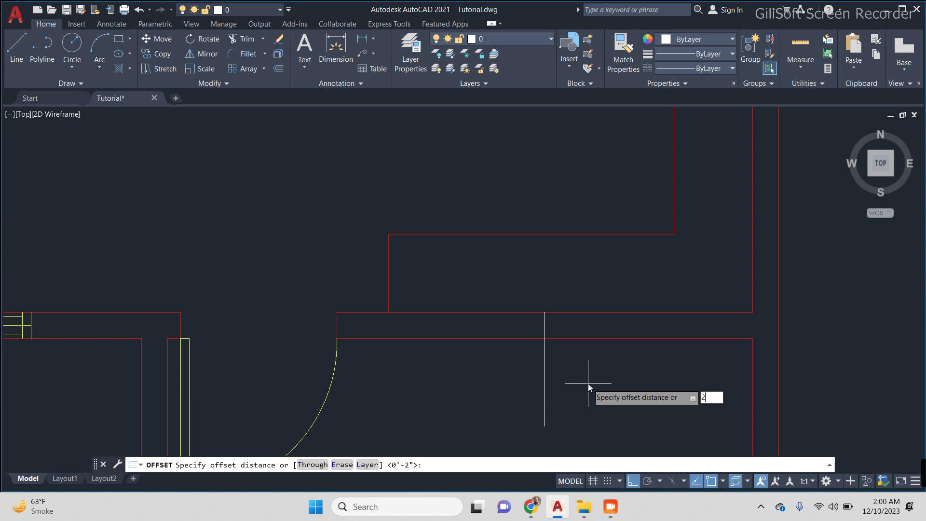
pyautogui.press('Return')
pyautogui.click(544, 382)
pyautogui.click(502, 388)
pyautogui.click(543, 385)
pyautogui.click(622, 386)
# Step: Remove the middle guide line and trim the wall between the two opening lines
pyautogui.press('Escape')
pyautogui.click(543, 393)
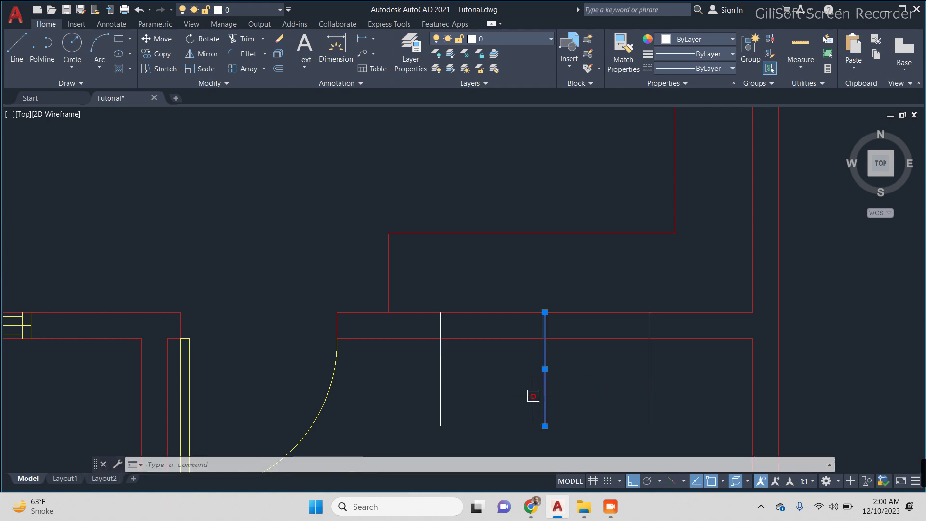
pyautogui.press('Return')
pyautogui.moveTo(677, 374); pyautogui.dragTo(405, 379)
pyautogui.press('Escape')
# Step: Draw a horizontal window line across the opening from its left to its right edge
pyautogui.write('l')
pyautogui.press('Return')
pyautogui.click(440, 325)
pyautogui.click(648, 325)
pyautogui.press('Return')
pyautogui.scroll(3, 540, 345)
# Step: Offset the opening's right and left edges inward by 2'
pyautogui.press('Return')
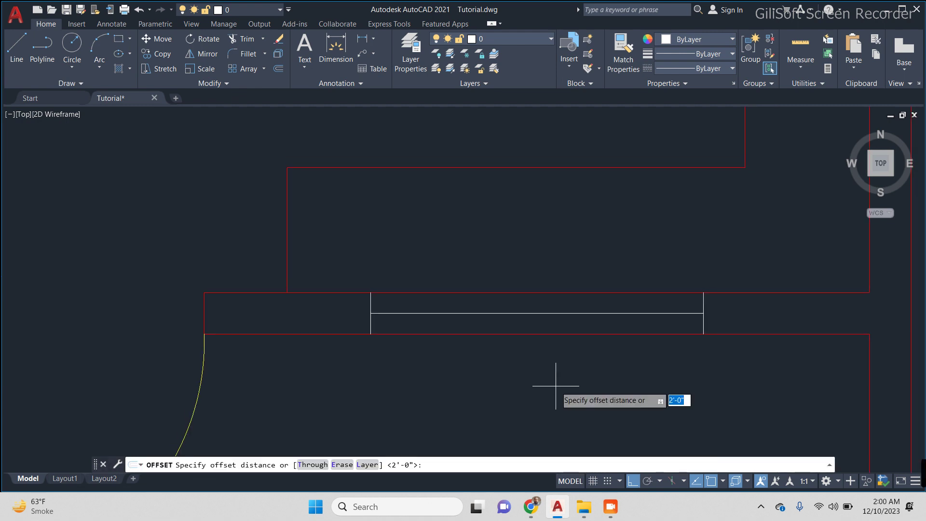
pyautogui.write('2')
pyautogui.press('Return')
pyautogui.scroll(2, 406, 325)
pyautogui.click(350, 323)
pyautogui.click(772, 324)
pyautogui.moveTo(795, 325); pyautogui.dragTo(702, 325, button='middle')
pyautogui.click(705, 325)
pyautogui.click(658, 324)
pyautogui.press('Return')
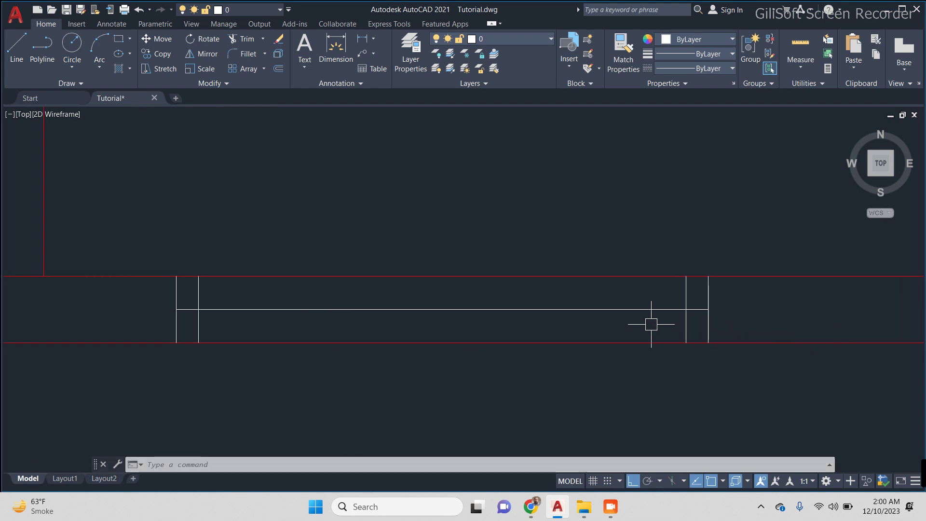
# Step: Offset the window's horizontal line upward to form the second frame line
pyautogui.press('Return')
pyautogui.press('Return')
pyautogui.click(597, 311)
pyautogui.click(602, 226)
pyautogui.press('Escape')
# Step: Trim the two stray line ends between the window frame lines
pyautogui.write('tr')
pyautogui.press('Return')
pyautogui.scroll(2, 160, 318)
pyautogui.click(211, 273)
pyautogui.click(206, 342)
pyautogui.scroll(-3, 533, 327)
pyautogui.scroll(3, 498, 300)
pyautogui.scroll(-3, 506, 371)
pyautogui.press('Escape')
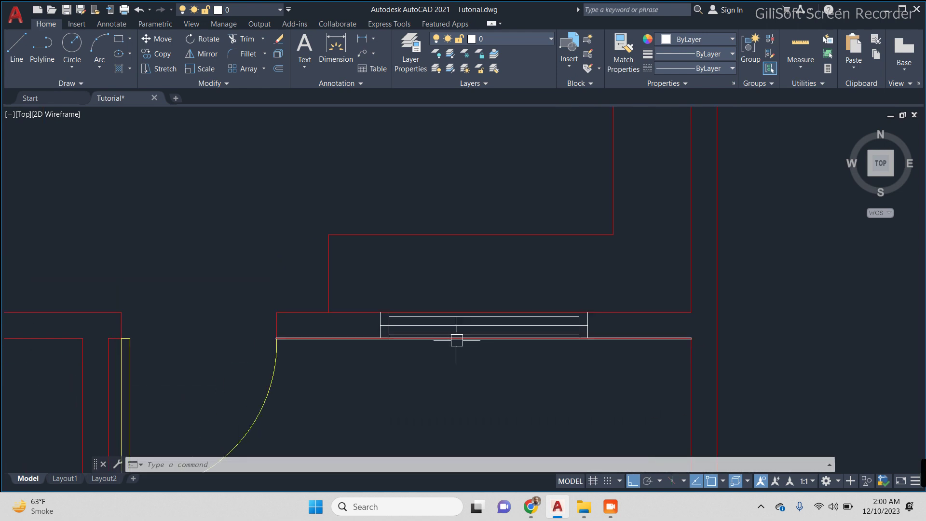
# Step: Match the new window's lines to the yellow door arc so it turns yellow
pyautogui.write('ma')
pyautogui.press('Return')
pyautogui.click(273, 378)
pyautogui.click(360, 277)
pyautogui.click(606, 366)
pyautogui.press('Return')
pyautogui.scroll(-3, 620, 372)
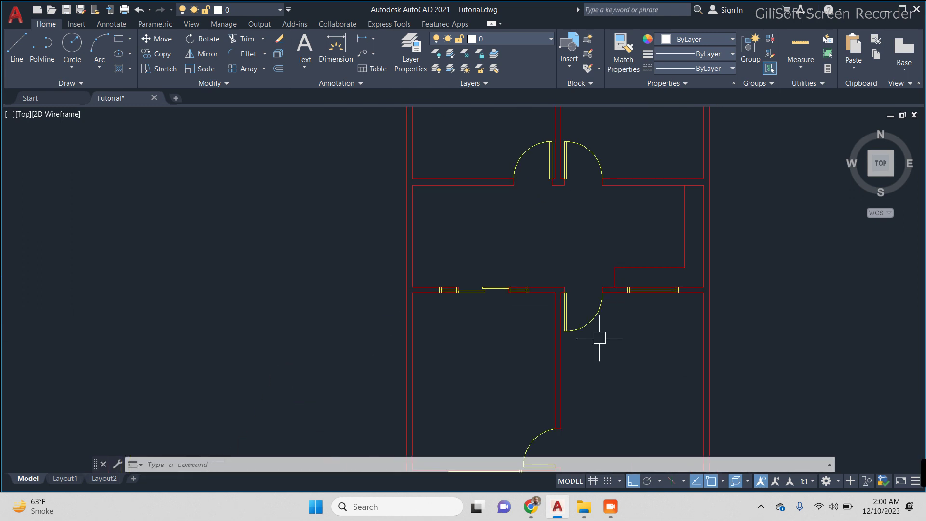
# Step: Copy the right-hand window and place the copy off to the right of the plan
pyautogui.scroll(1, 658, 309)
pyautogui.scroll(1, 554, 338)
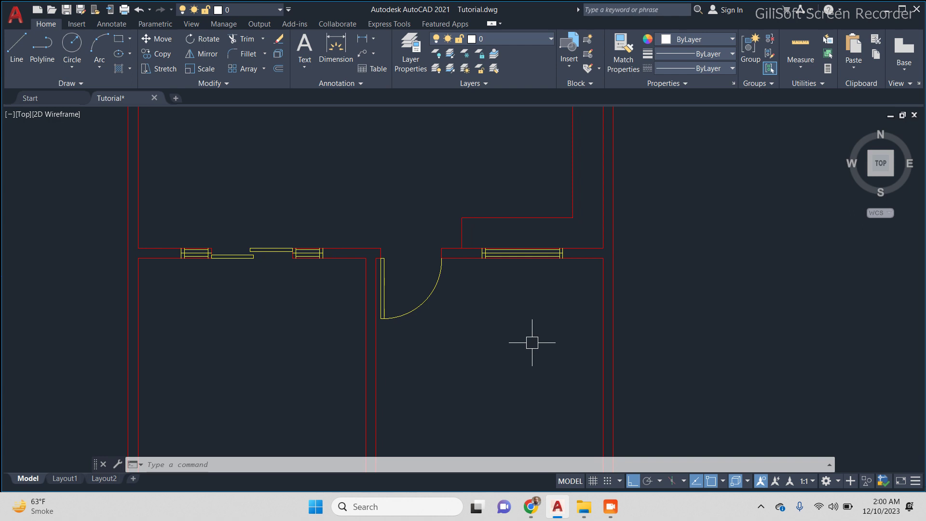
pyautogui.moveTo(485, 325)
pyautogui.mouseDown(button='middle')
pyautogui.moveTo(524, 324)
pyautogui.moveTo(459, 290)
pyautogui.mouseUp(button='middle')
pyautogui.write('cp')
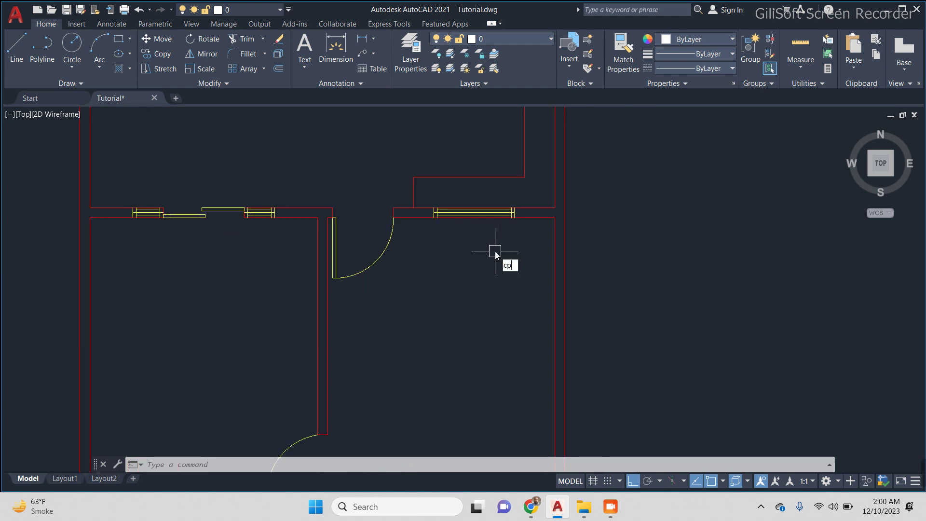
pyautogui.press('Return')
pyautogui.click(425, 186)
pyautogui.click(565, 249)
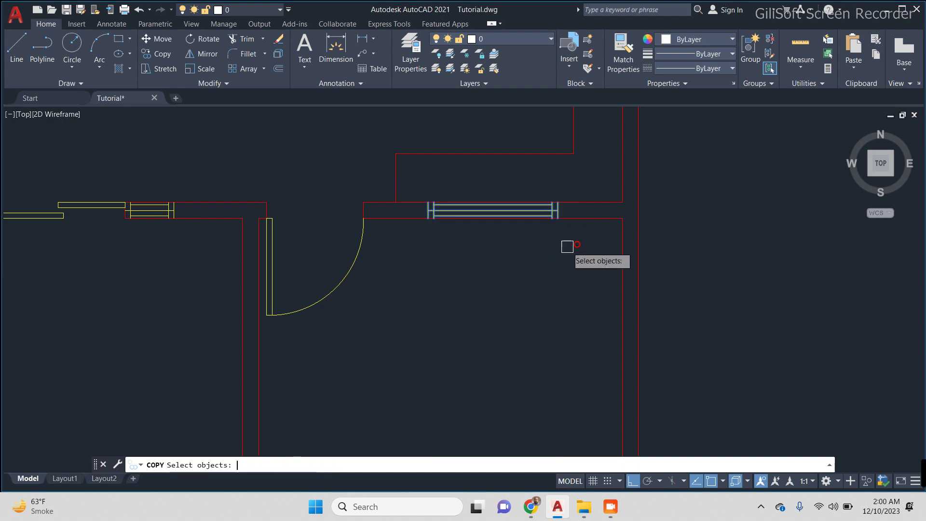
pyautogui.press('Return')
pyautogui.scroll(-5, 482, 289)
pyautogui.click(583, 306)
pyautogui.press('Return')
# Step: Start a new block definition named window-4 and move its dialog aside
pyautogui.scroll(5, 530, 318)
pyautogui.scroll(3, 511, 328)
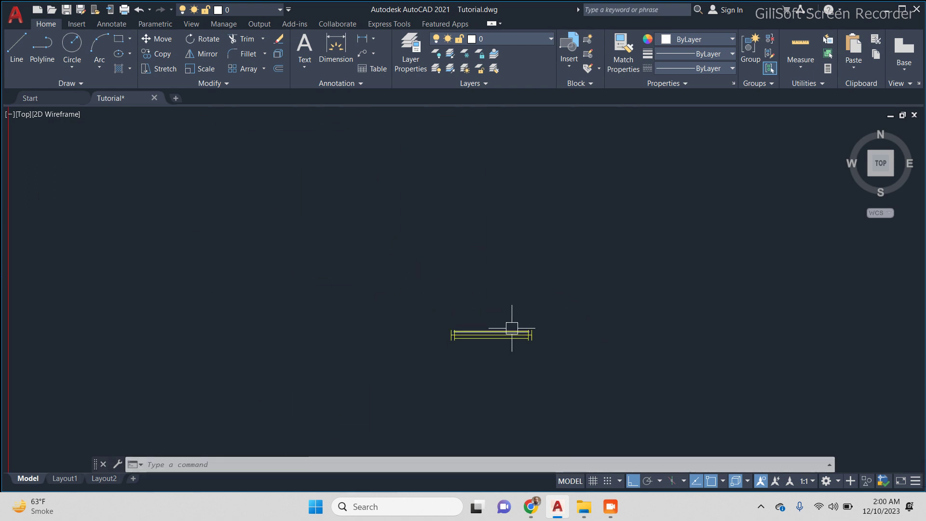
pyautogui.write('b')
pyautogui.press('Return')
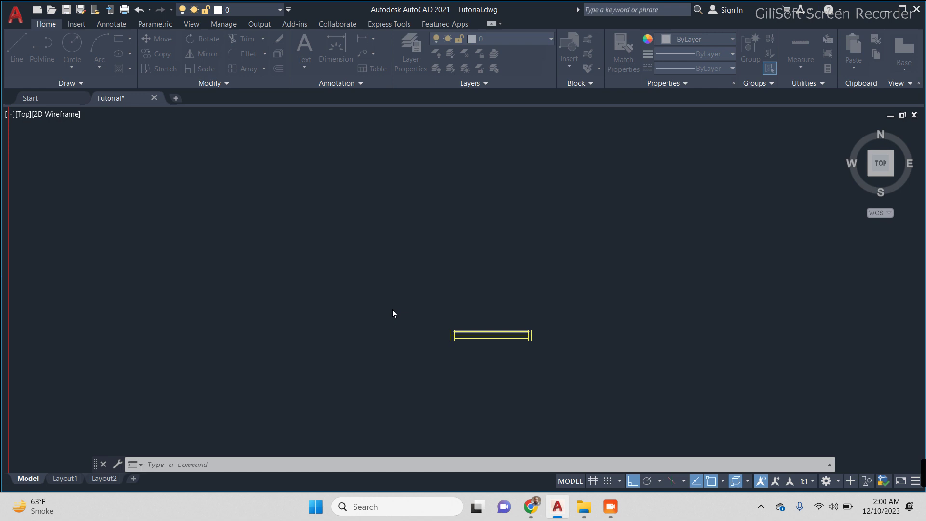
pyautogui.moveTo(373, 130); pyautogui.dragTo(391, 119)
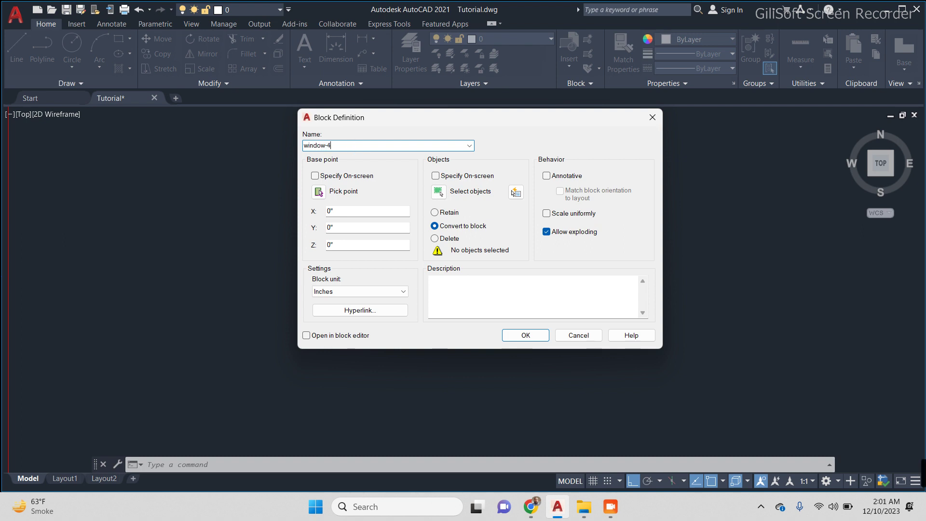
# Step: Set the base point on the window copy, window-select its 7 objects, and create block window-4
pyautogui.click(319, 192)
pyautogui.click(451, 332)
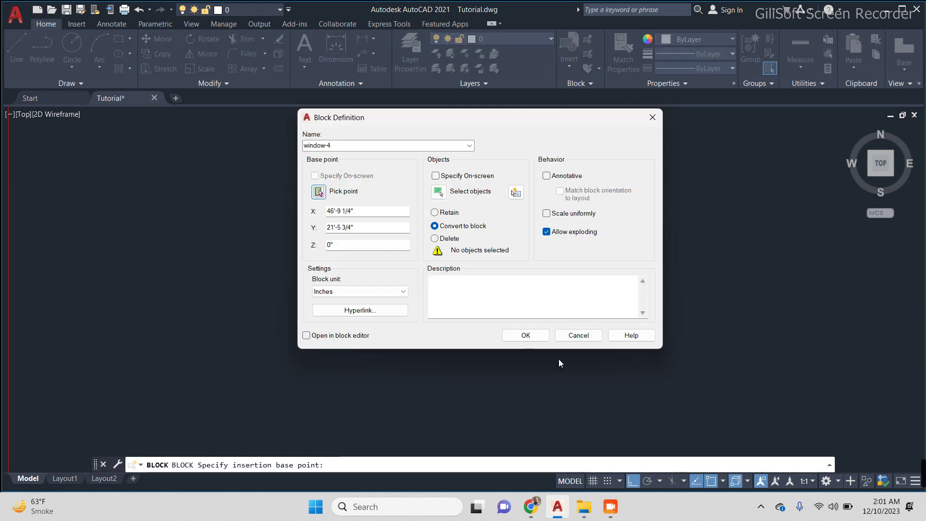
pyautogui.click(438, 192)
pyautogui.click(410, 308)
pyautogui.click(675, 386)
pyautogui.press('Return')
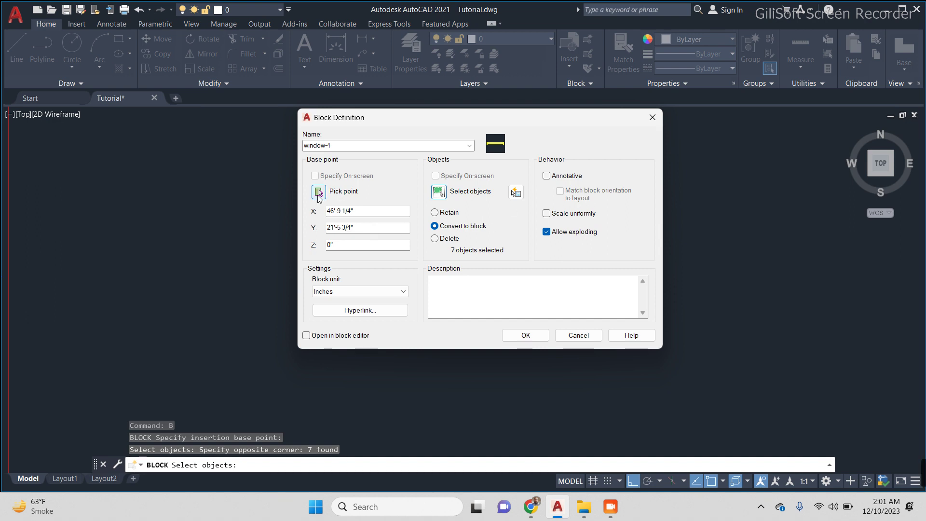
pyautogui.click(526, 337)
pyautogui.moveTo(551, 391); pyautogui.dragTo(591, 312, button='middle')
pyautogui.scroll(-4, 591, 312)
pyautogui.press('Escape')
# Step: Open the Blocks list and choose window-4, abandoning a first insertion attempt
pyautogui.scroll(4, 588, 314)
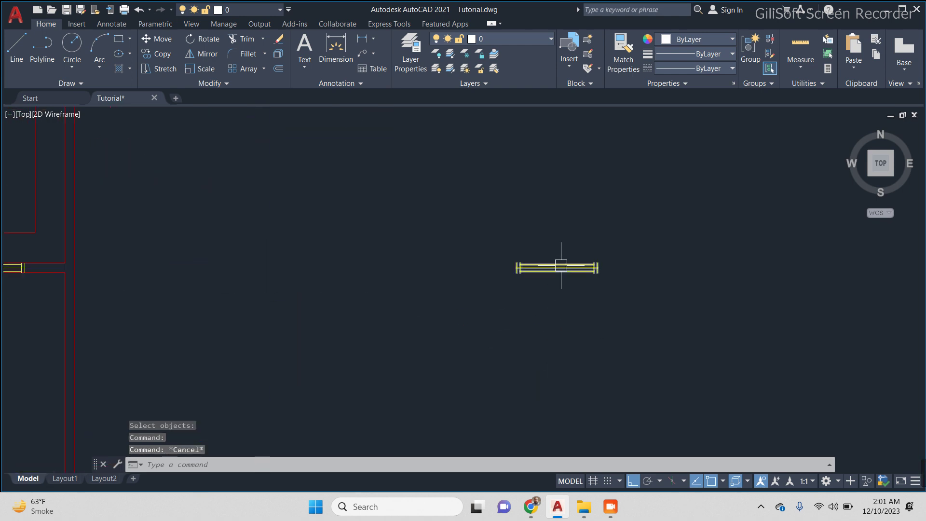
pyautogui.moveTo(562, 386); pyautogui.dragTo(699, 369, button='middle')
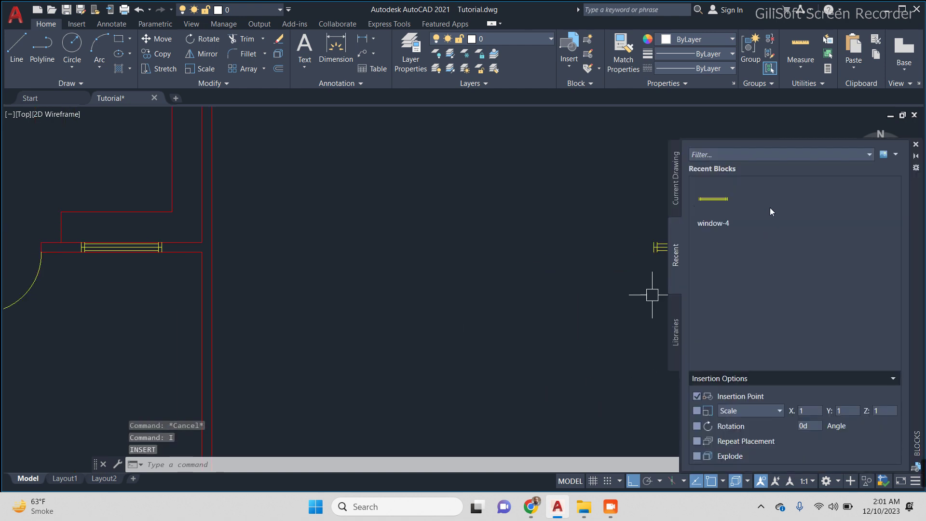
pyautogui.press('Escape')
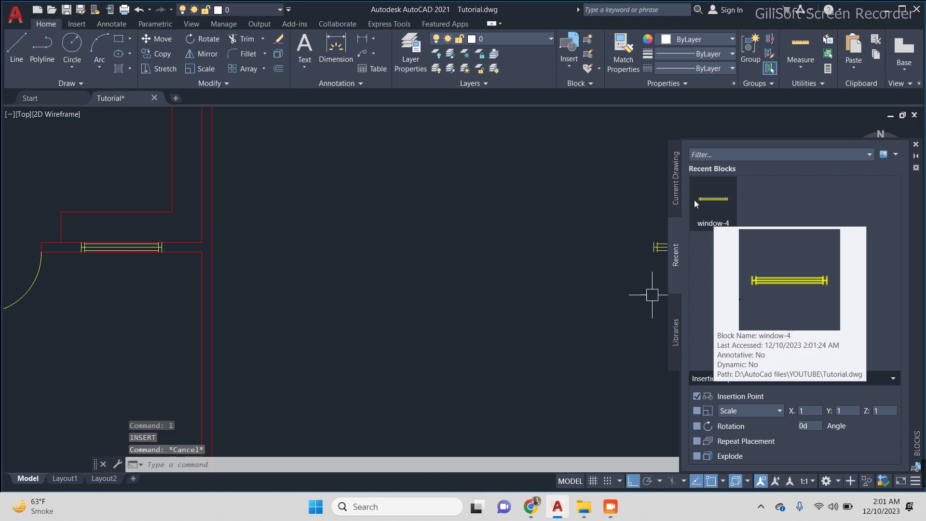
pyautogui.click(914, 145)
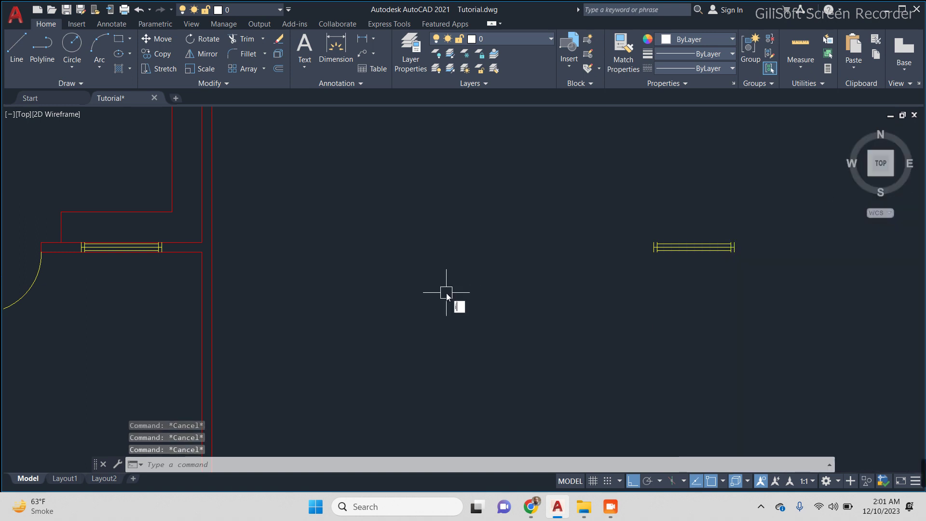
pyautogui.press('Return')
pyautogui.click(728, 206)
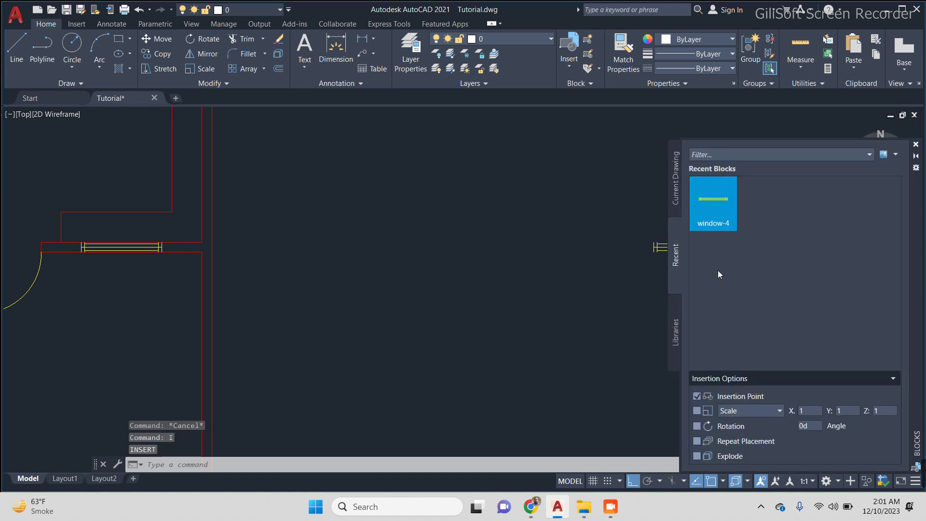
pyautogui.click(700, 207)
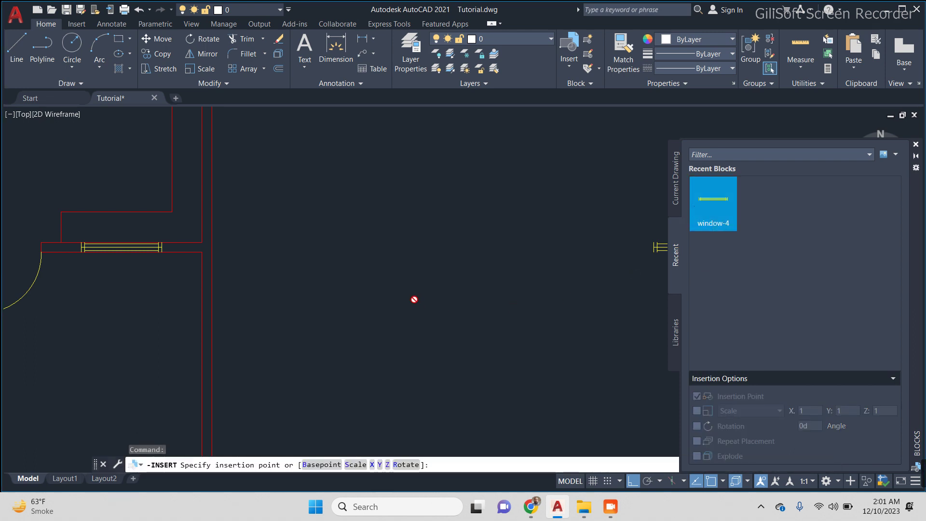
pyautogui.press('Escape')
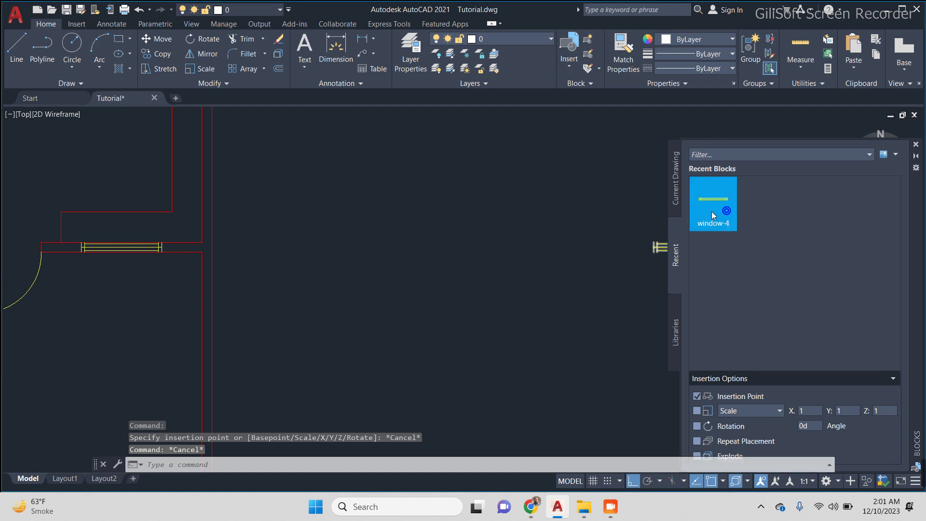
# Step: Retry inserting window-4 while panning and zooming, then cancel again
pyautogui.click(711, 212)
pyautogui.scroll(-5, 569, 267)
pyautogui.moveTo(569, 266); pyautogui.dragTo(421, 285, button='middle')
pyautogui.write('z')
pyautogui.press('Return')
pyautogui.write('e')
pyautogui.press('Return')
pyautogui.press('Escape')
pyautogui.press('Escape')
pyautogui.press('Escape')
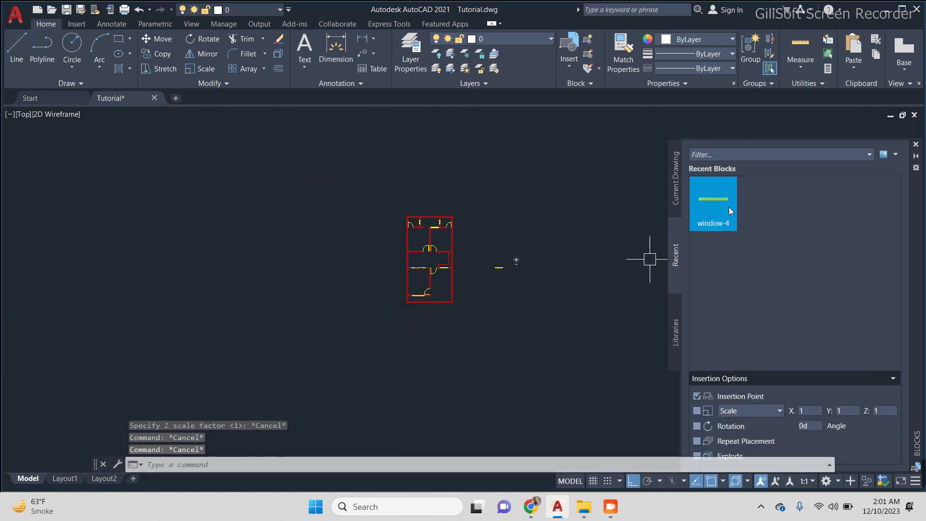
# Step: Drag a window-4 block from the palette to just below the first window copy
pyautogui.rightClick(713, 205)
pyautogui.click(745, 209)
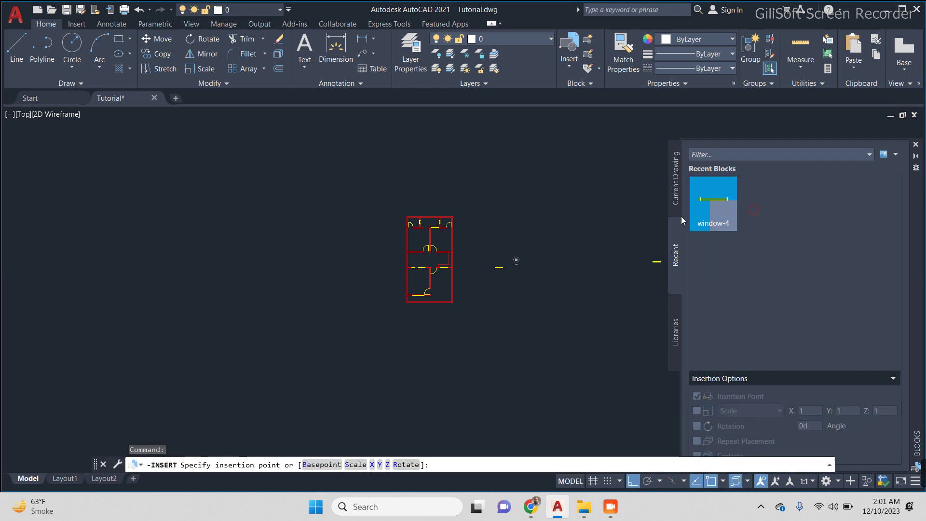
pyautogui.scroll(5, 552, 276)
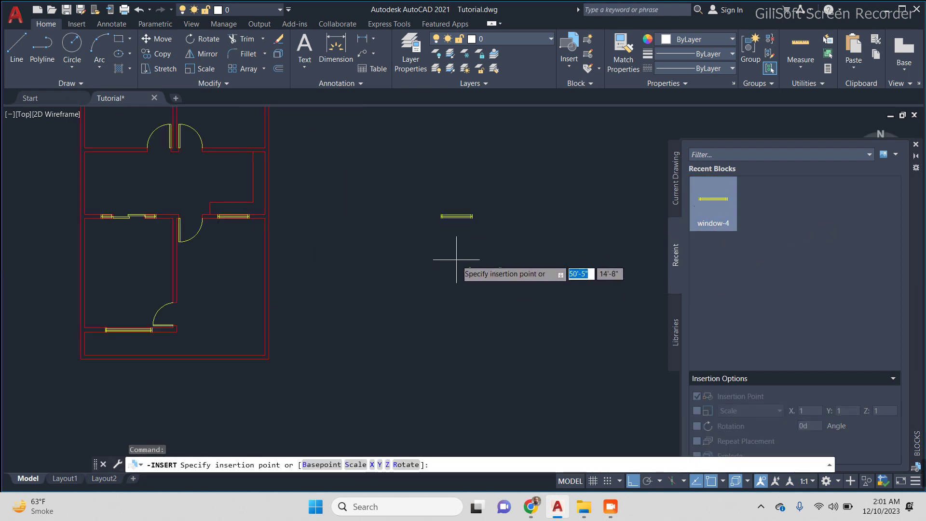
pyautogui.press('Escape')
pyautogui.moveTo(708, 226); pyautogui.dragTo(426, 247)
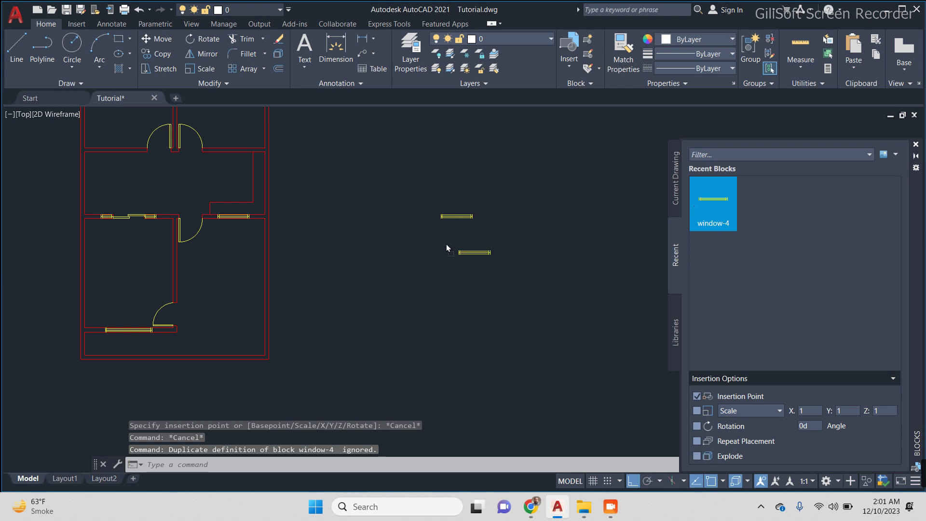
pyautogui.scroll(2, 434, 248)
pyautogui.scroll(2, 473, 252)
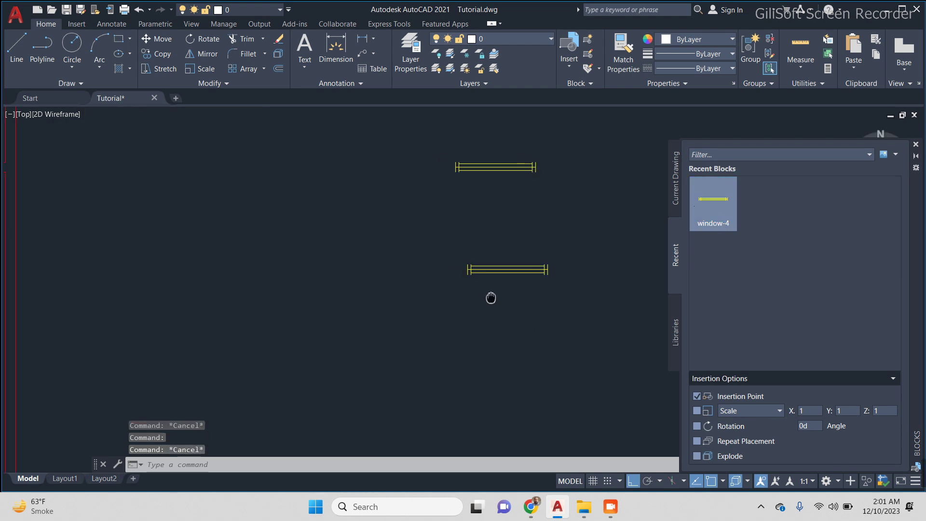
# Step: Try an aligned dimension on the window, then cancel it and the unfinished selection
pyautogui.write('da')
pyautogui.press('Return')
pyautogui.press('Return')
pyautogui.scroll(2, 499, 289)
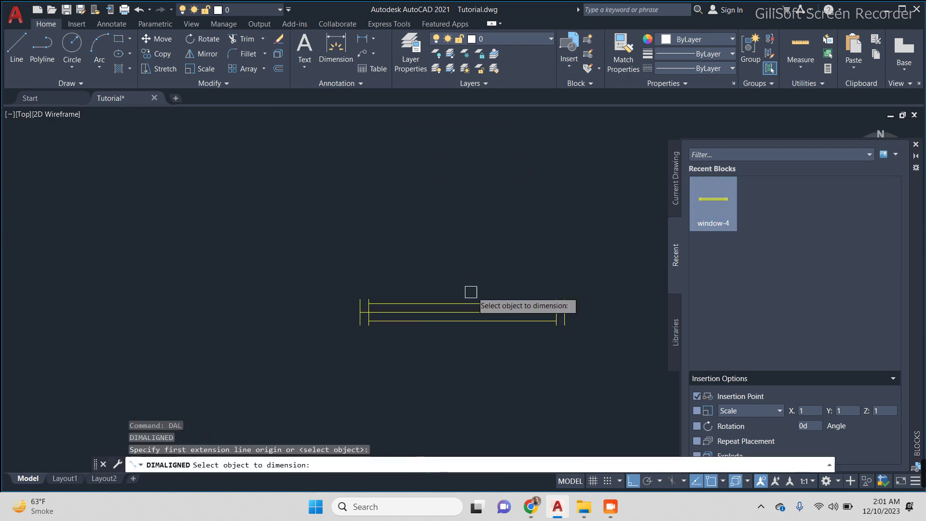
pyautogui.click(464, 312)
pyautogui.press('Escape')
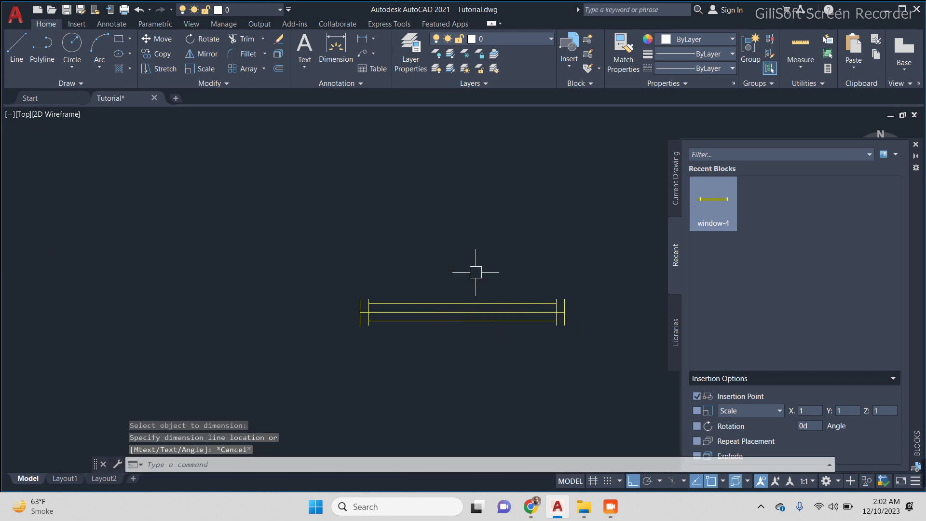
pyautogui.scroll(-3, 492, 272)
pyautogui.click(548, 288)
pyautogui.press('Escape')
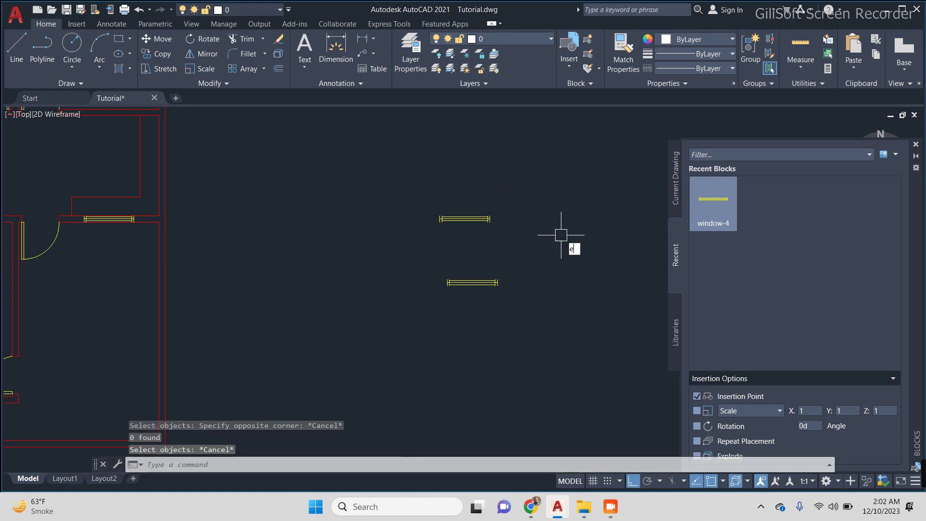
# Step: Erase the two stray window blocks and close the block library
pyautogui.press('Return')
pyautogui.click(422, 203)
pyautogui.click(405, 248)
pyautogui.press('Return')
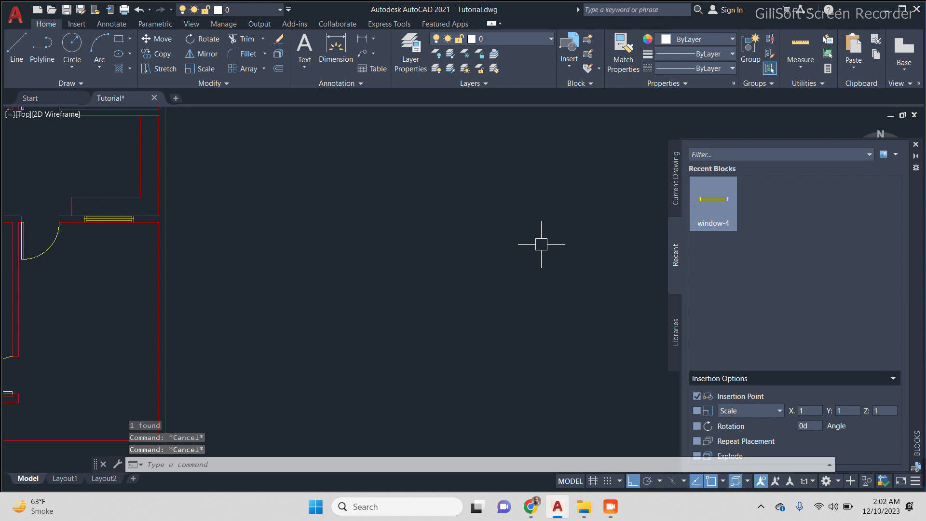
pyautogui.click(916, 144)
# Step: Pan and zoom until the whole floor plan fits on screen
pyautogui.scroll(-3, 534, 256)
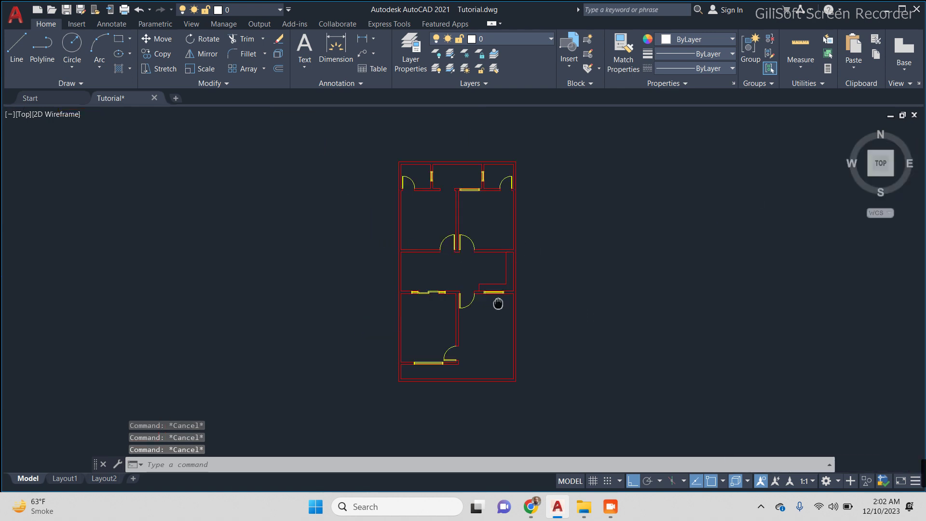
pyautogui.scroll(2, 448, 313)
pyautogui.moveTo(505, 263)
pyautogui.mouseDown(button='middle')
pyautogui.moveTo(498, 289)
pyautogui.moveTo(467, 261)
pyautogui.mouseUp(button='middle')
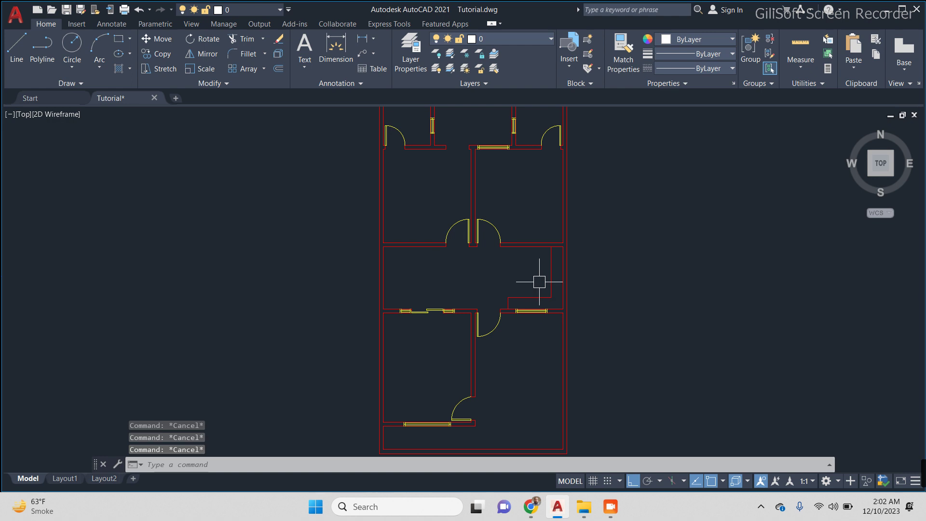
pyautogui.moveTo(382, 237); pyautogui.dragTo(413, 256, button='middle')
pyautogui.scroll(-3, 413, 306)
pyautogui.scroll(3, 407, 331)
pyautogui.moveTo(407, 331); pyautogui.dragTo(404, 371, button='middle')
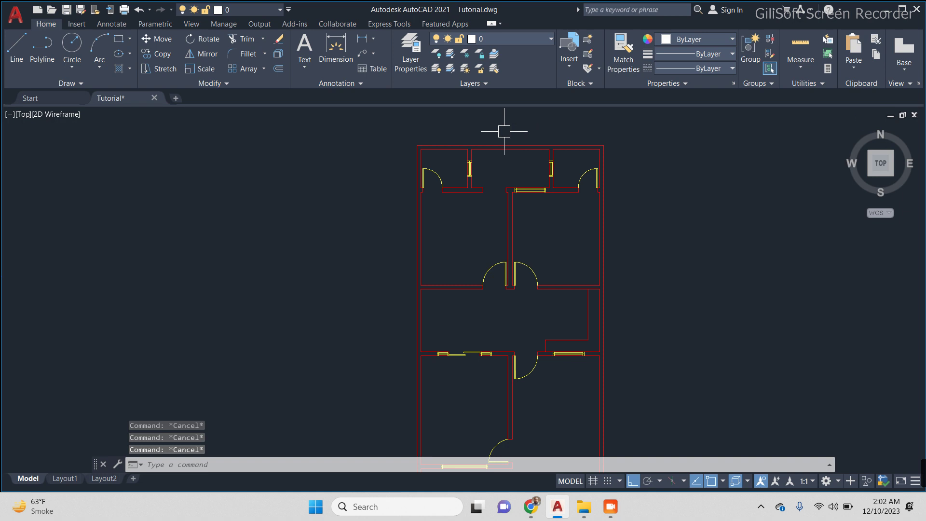
pyautogui.scroll(-4, 448, 299)
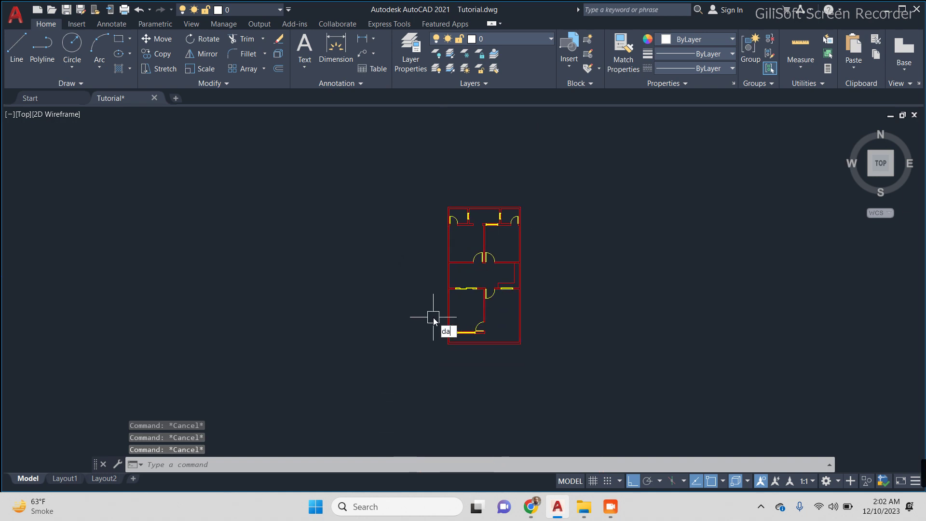
# Step: Start and cancel a linear dimension while shifting the plan right and down
pyautogui.write('l')
pyautogui.scroll(2, 434, 328)
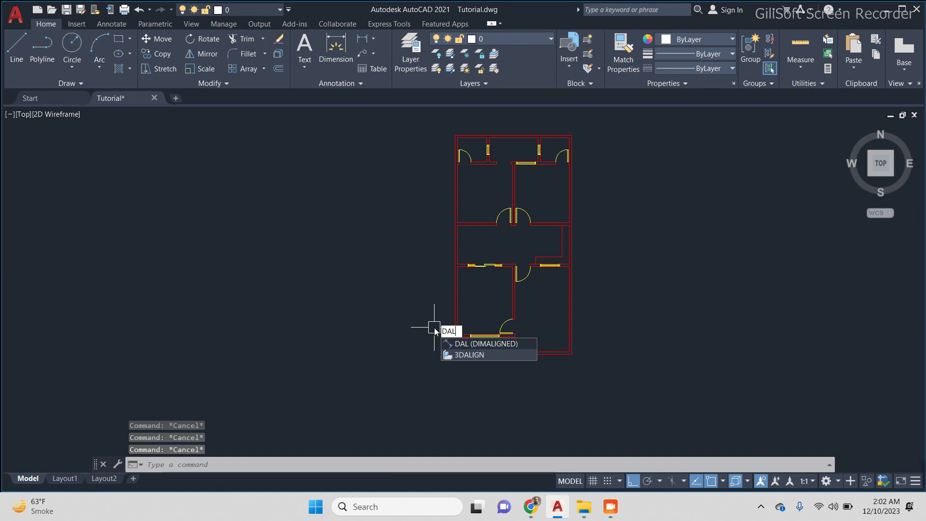
pyautogui.press('Escape')
pyautogui.press('Return')
pyautogui.press('Escape')
pyautogui.press('Escape')
pyautogui.moveTo(398, 323); pyautogui.dragTo(417, 334, button='middle')
pyautogui.press('Return')
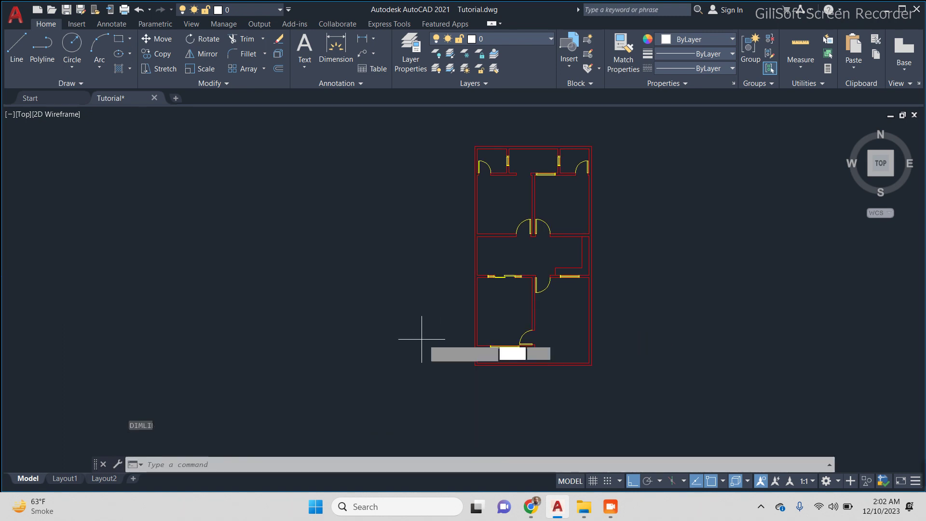
# Step: Start a line, pan the plan left, then cancel the command
pyautogui.press('Escape')
pyautogui.write('l')
pyautogui.press('Return')
pyautogui.moveTo(675, 325); pyautogui.dragTo(502, 303, button='middle')
pyautogui.scroll(2, 503, 304)
pyautogui.press('Escape')
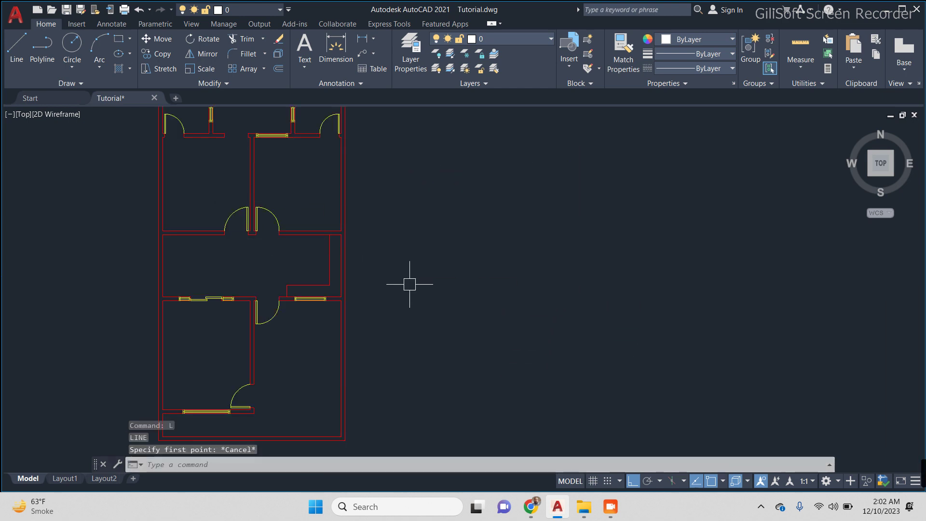
pyautogui.scroll(-4, 410, 284)
pyautogui.press('Escape')
pyautogui.press('Escape')
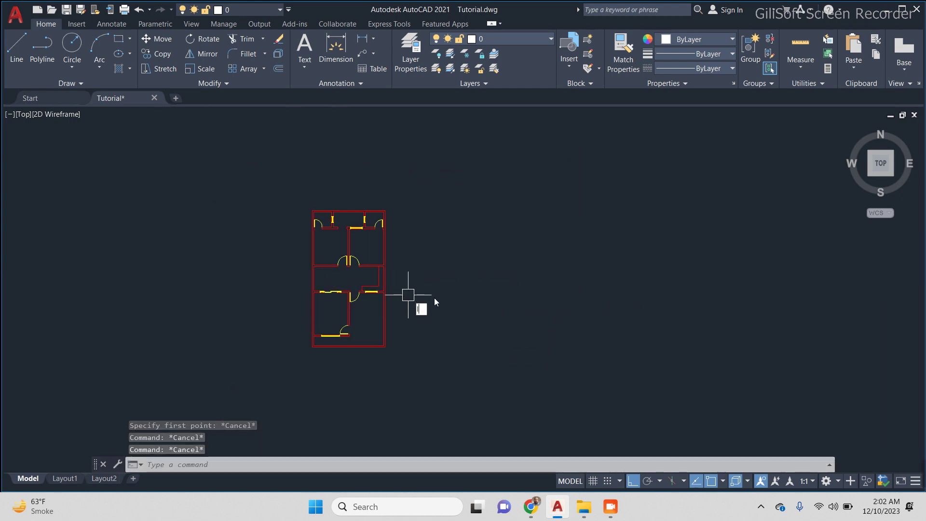
pyautogui.press('Return')
pyautogui.scroll(2, 434, 290)
pyautogui.click(462, 284)
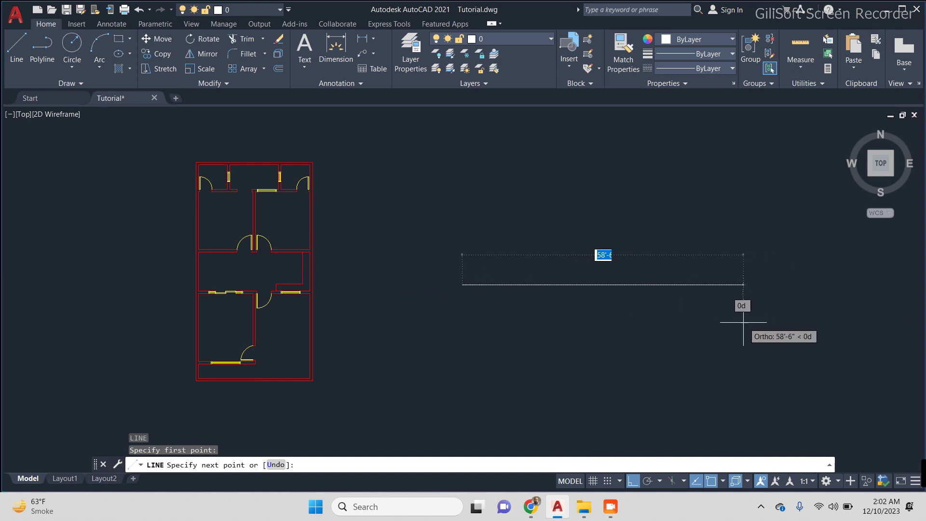
pyautogui.click(696, 319)
pyautogui.press('Escape')
pyautogui.press('Escape')
pyautogui.scroll(2, 560, 318)
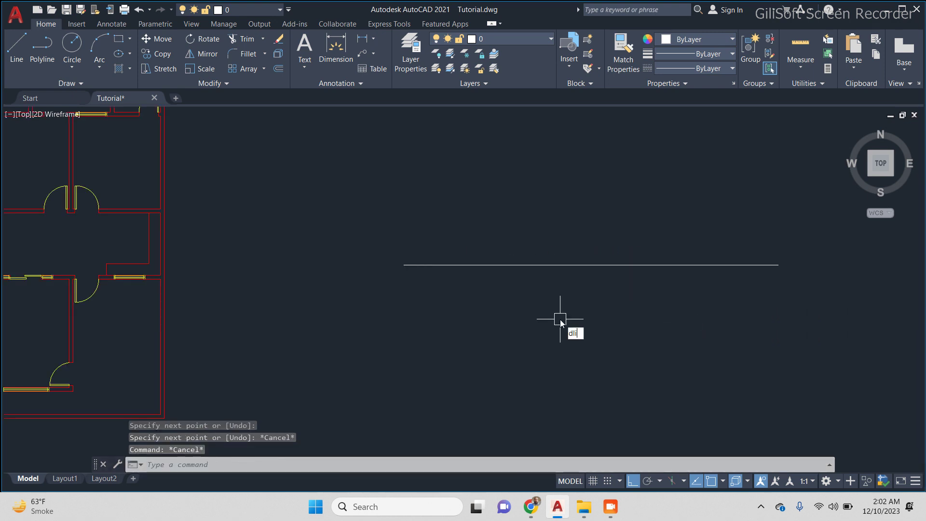
pyautogui.press('Return')
pyautogui.press('Return')
pyautogui.click(589, 265)
pyautogui.click(612, 221)
pyautogui.press('Escape')
pyautogui.press('Escape')
pyautogui.scroll(-3, 626, 314)
pyautogui.moveTo(645, 314); pyautogui.dragTo(554, 316, button='middle')
pyautogui.write('l')
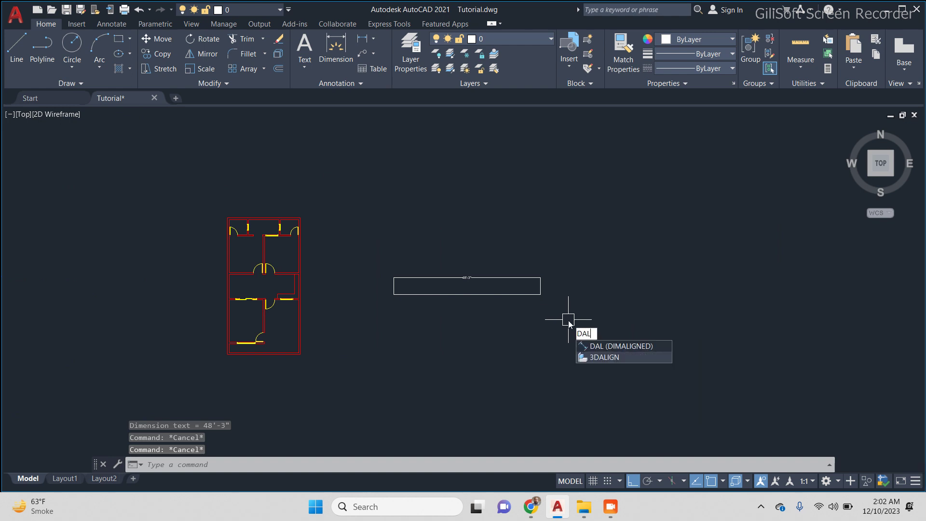
pyautogui.press('Return')
pyautogui.press('Return')
pyautogui.click(491, 294)
pyautogui.click(603, 314)
pyautogui.moveTo(603, 314); pyautogui.dragTo(537, 317, button='middle')
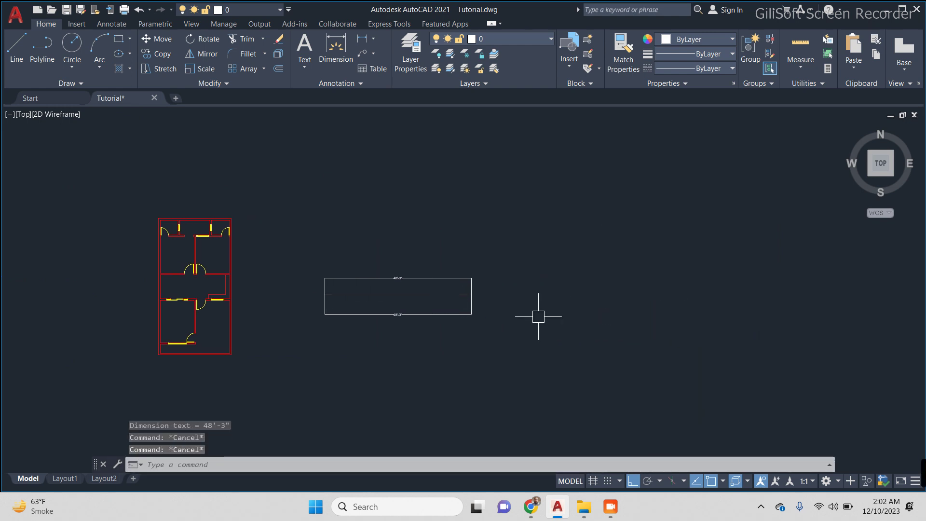
pyautogui.write('l')
pyautogui.press('Return')
pyautogui.click(512, 212)
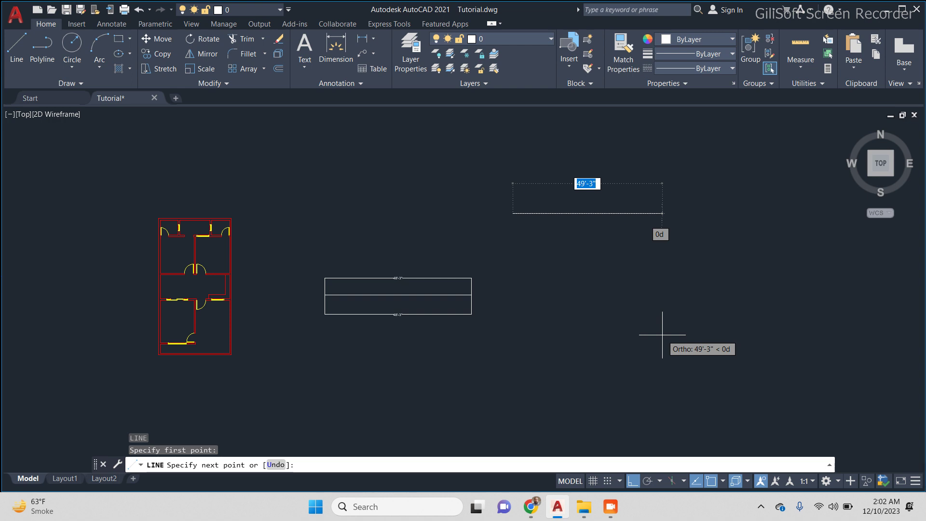
pyautogui.press('F8')
pyautogui.click(652, 355)
pyautogui.press('Escape')
pyautogui.press('Escape')
pyautogui.press('Escape')
pyautogui.scroll(4, 552, 317)
pyautogui.scroll(-4, 506, 333)
pyautogui.moveTo(506, 333); pyautogui.dragTo(491, 343, button='middle')
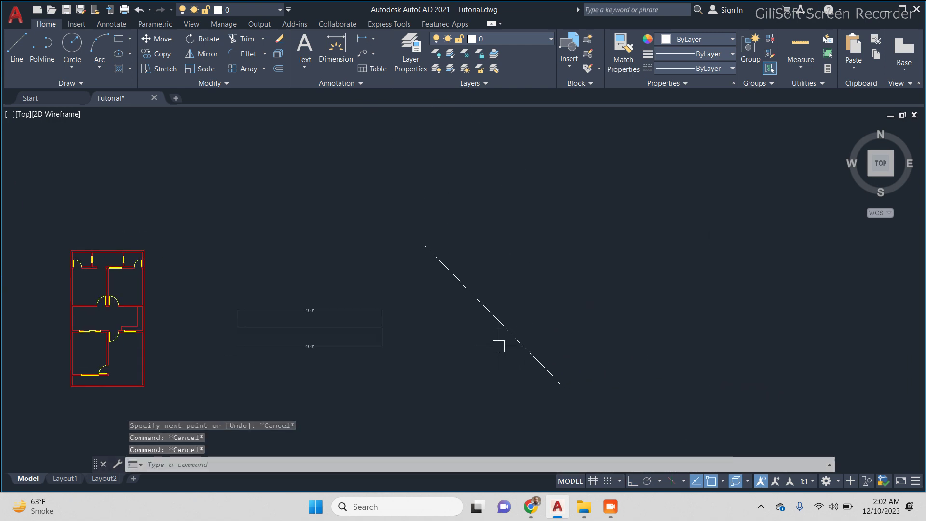
pyautogui.write('al')
pyautogui.press('Return')
pyautogui.press('Return')
pyautogui.click(506, 330)
pyautogui.click(534, 319)
pyautogui.press('Escape')
pyautogui.press('Escape')
pyautogui.scroll(4, 513, 289)
pyautogui.scroll(-2, 531, 294)
pyautogui.scroll(-2, 389, 201)
pyautogui.moveTo(388, 201)
pyautogui.mouseDown(button='middle')
pyautogui.moveTo(542, 384)
pyautogui.moveTo(537, 365)
pyautogui.mouseUp(button='middle')
pyautogui.press('Escape')
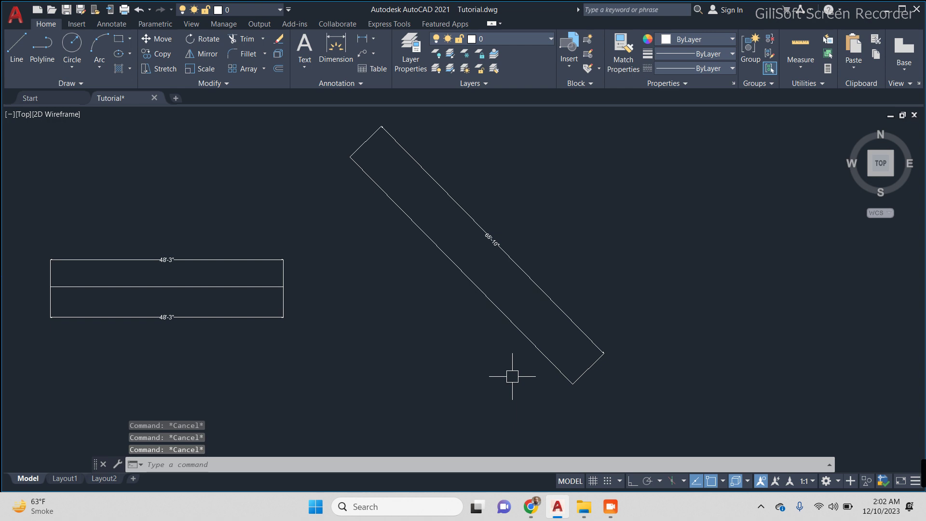
pyautogui.press('Return')
pyautogui.press('Return')
pyautogui.click(504, 314)
pyautogui.press('Escape')
pyautogui.press('Escape')
pyautogui.moveTo(550, 357); pyautogui.dragTo(594, 329, button='middle')
pyautogui.scroll(-1, 606, 348)
pyautogui.scroll(-2, 611, 338)
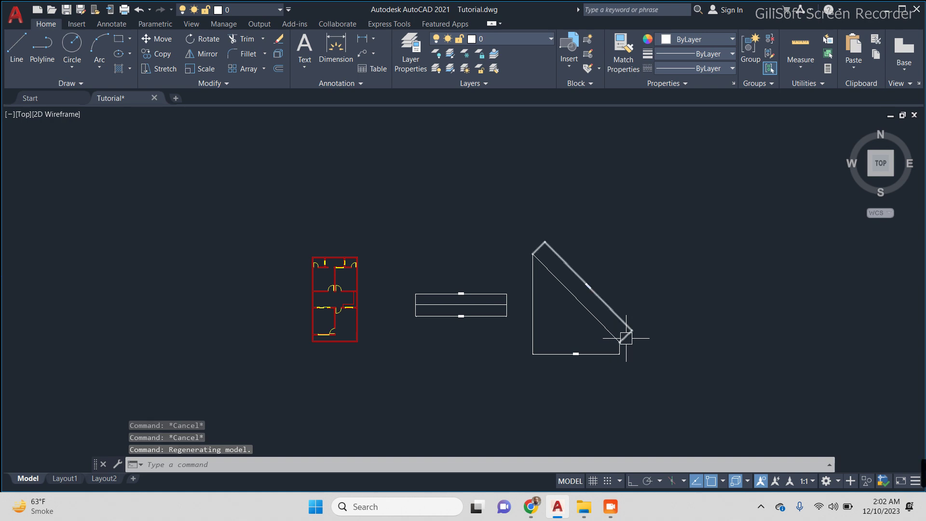
pyautogui.press('Escape')
pyautogui.press('Escape')
pyautogui.moveTo(631, 326); pyautogui.dragTo(654, 305, button='middle')
pyautogui.press('Delete')
pyautogui.click(675, 204)
pyautogui.click(388, 363)
pyautogui.press('Return')
pyautogui.press('Escape')
pyautogui.press('Escape')
pyautogui.scroll(4, 377, 289)
# Step: Place a 45' aligned dimension on the left wall, then erase it
pyautogui.moveTo(337, 258); pyautogui.dragTo(364, 266, button='middle')
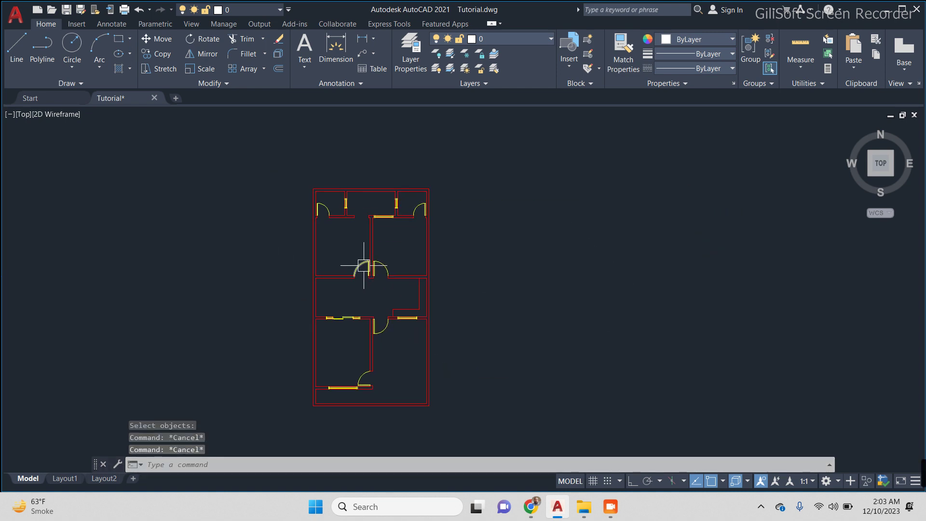
pyautogui.press('Return')
pyautogui.scroll(5, 328, 251)
pyautogui.scroll(-3, 270, 289)
pyautogui.press('Return')
pyautogui.click(266, 315)
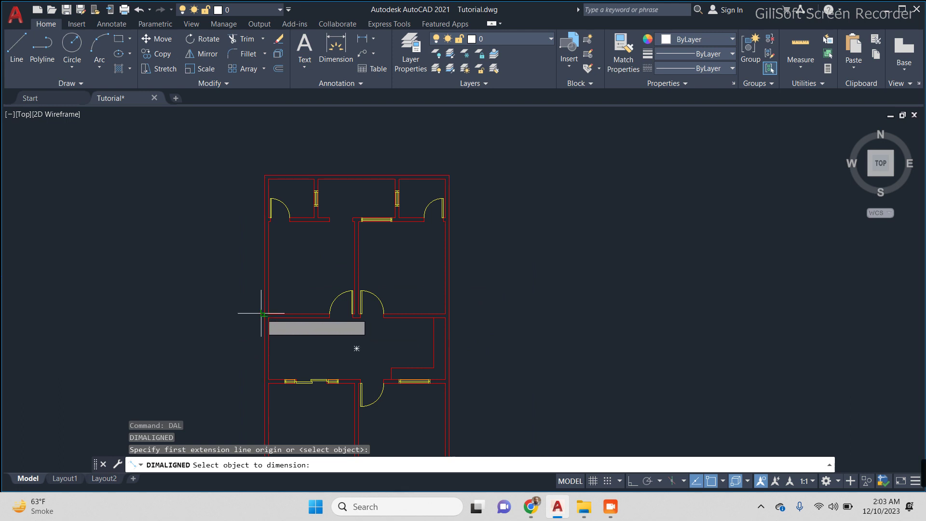
pyautogui.click(249, 333)
pyautogui.press('Escape')
pyautogui.press('Escape')
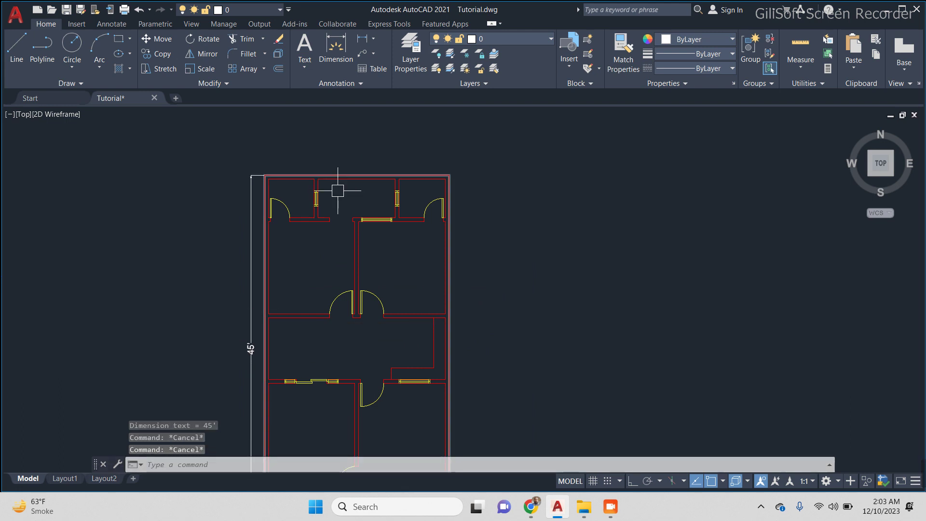
pyautogui.write('e')
pyautogui.press('Return')
pyautogui.click(254, 288)
pyautogui.press('Escape')
pyautogui.press('Escape')
# Step: Retry the 45' dimension by picking the left wall's corner points, then cancel it
pyautogui.scroll(-4, 316, 218)
pyautogui.write('da')
pyautogui.press('Return')
pyautogui.scroll(4, 286, 321)
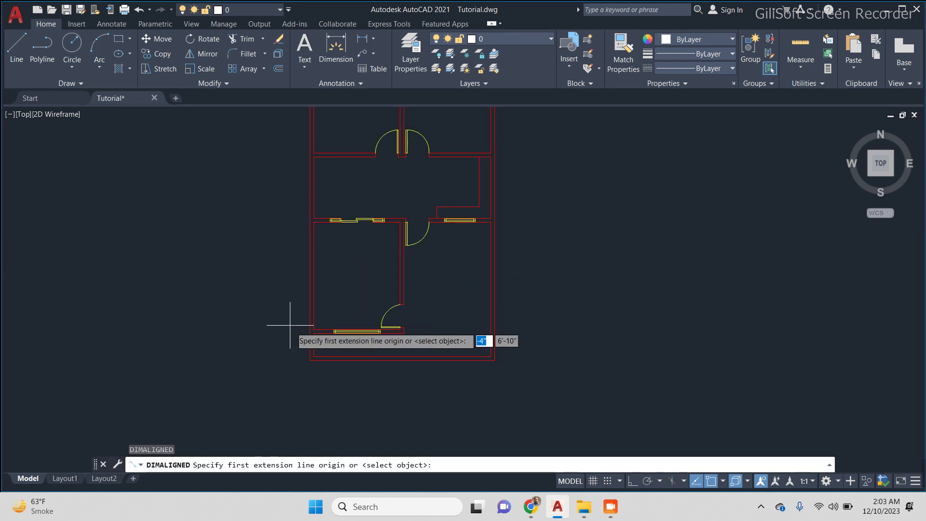
pyautogui.click(304, 366)
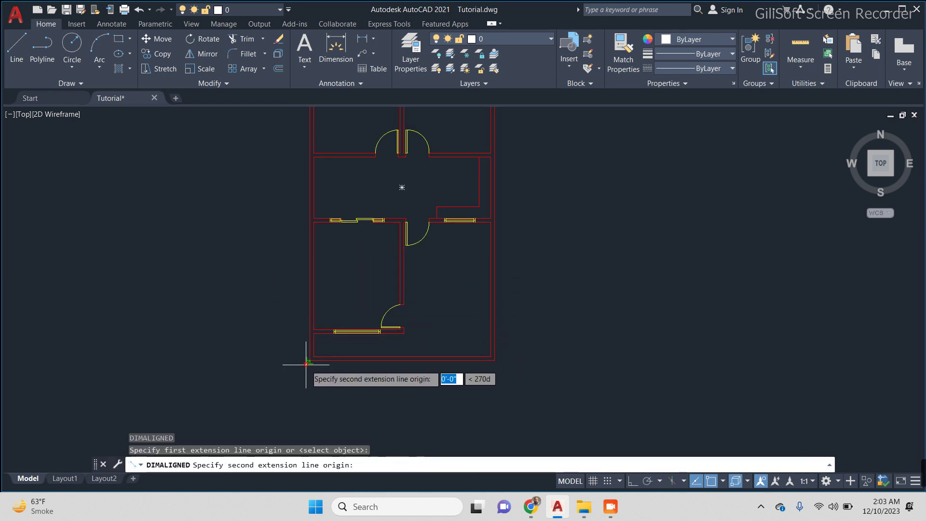
pyautogui.scroll(-3, 306, 244)
pyautogui.scroll(5, 302, 271)
pyautogui.click(309, 282)
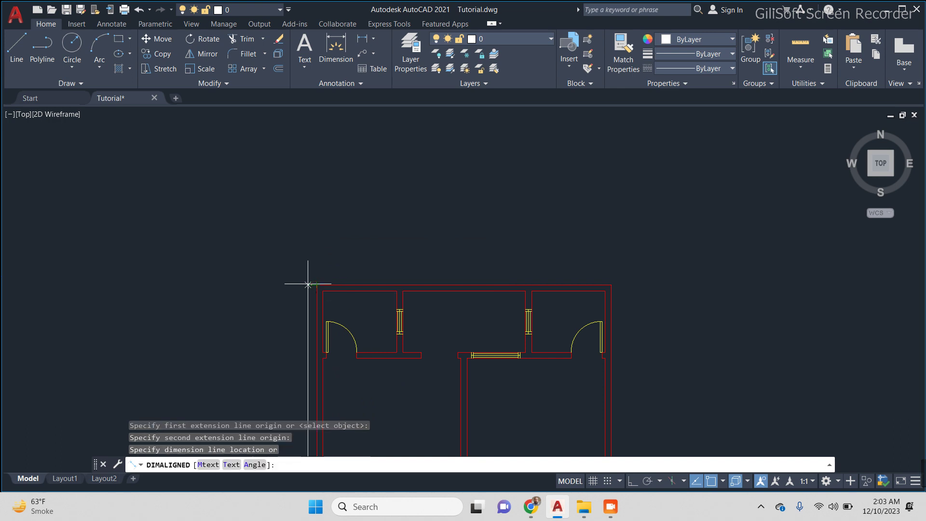
pyautogui.press('Escape')
pyautogui.scroll(-3, 287, 319)
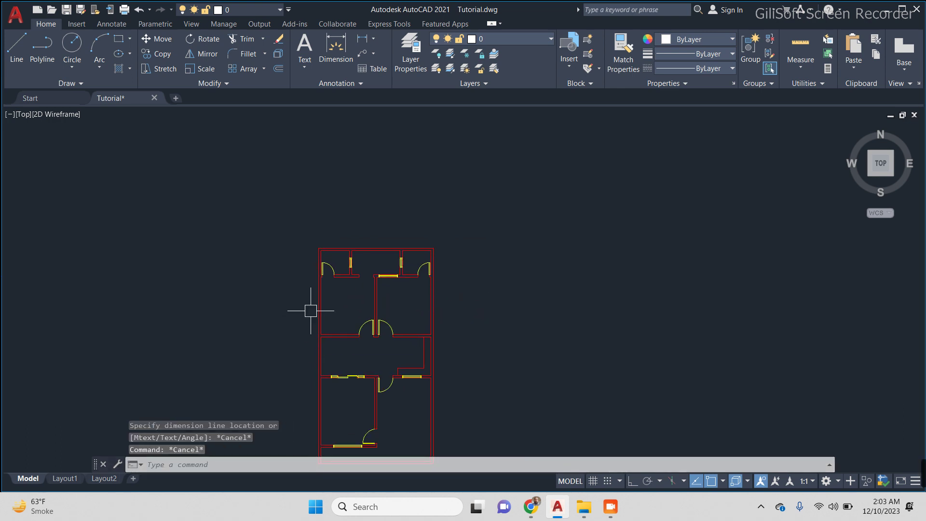
# Step: Dimension the left outer wall at 45' beside the plan
pyautogui.press('Return')
# Step: Dimension the top outer wall at 24' above the plan
pyautogui.press('Return')
pyautogui.scroll(3, 309, 311)
pyautogui.click(329, 304)
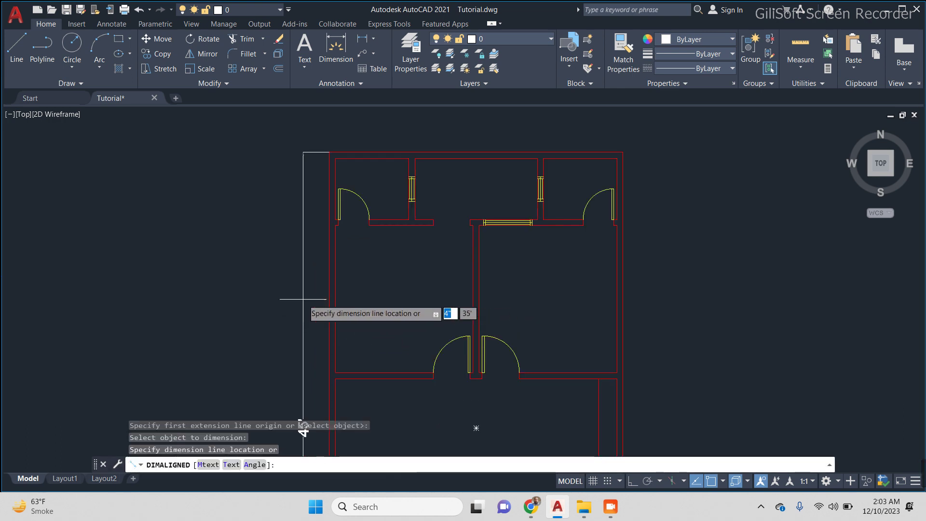
pyautogui.click(303, 299)
pyautogui.moveTo(432, 158); pyautogui.dragTo(356, 249, button='middle')
pyautogui.press('Return')
pyautogui.press('Return')
pyautogui.click(390, 235)
pyautogui.click(393, 212)
pyautogui.press('Escape')
pyautogui.press('Escape')
pyautogui.scroll(-3, 482, 178)
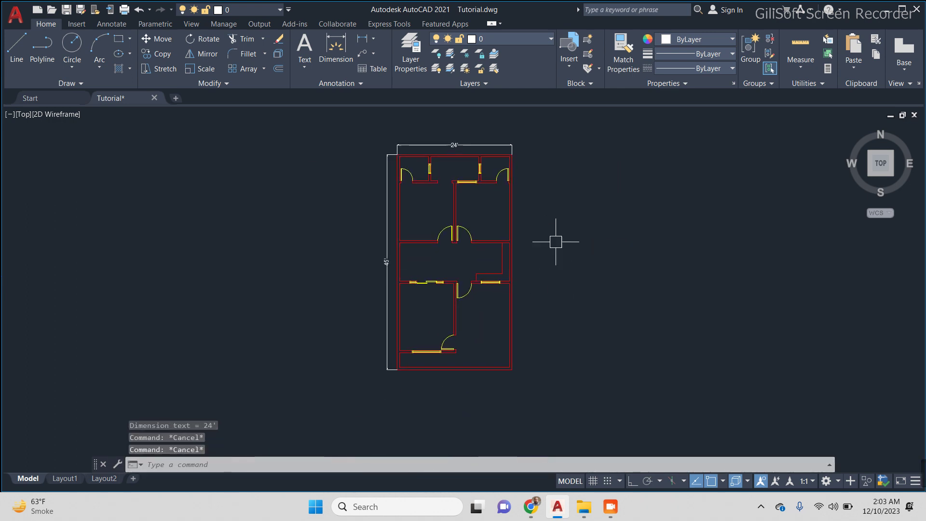
# Step: Zoom and pan to frame the whole floor plan with its 45' and 24' dimensions
pyautogui.scroll(5, 405, 161)
pyautogui.scroll(-3, 408, 227)
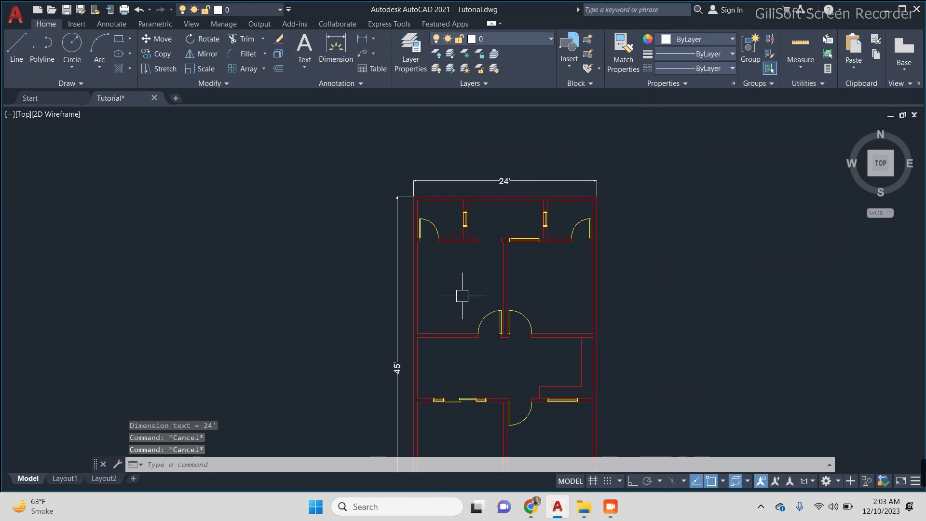
pyautogui.scroll(2, 405, 186)
pyautogui.scroll(-4, 445, 264)
pyautogui.press('Escape')
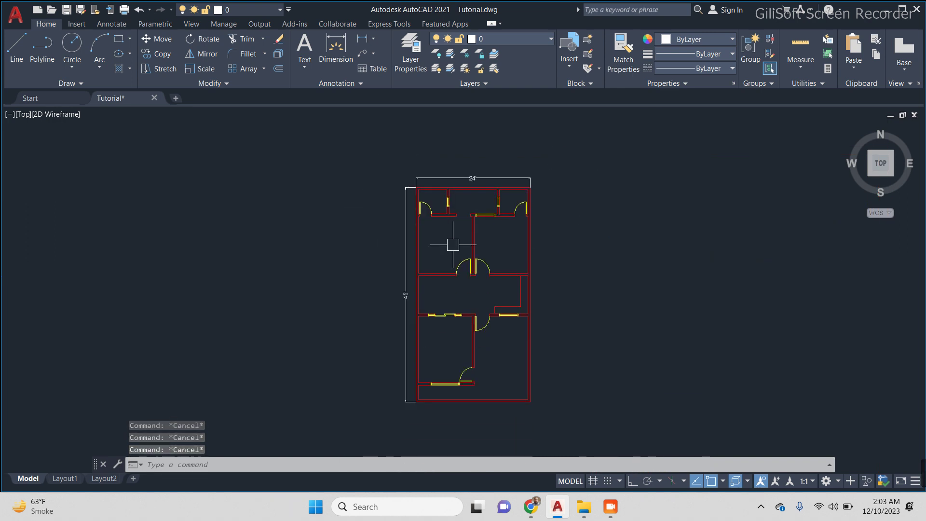
pyautogui.moveTo(415, 278)
pyautogui.mouseDown(button='middle')
pyautogui.moveTo(373, 304)
pyautogui.moveTo(399, 320)
pyautogui.mouseUp(button='middle')
pyautogui.scroll(2, 373, 304)
pyautogui.moveTo(329, 341); pyautogui.dragTo(368, 325, button='middle')
pyautogui.moveTo(451, 268); pyautogui.dragTo(405, 260, button='middle')
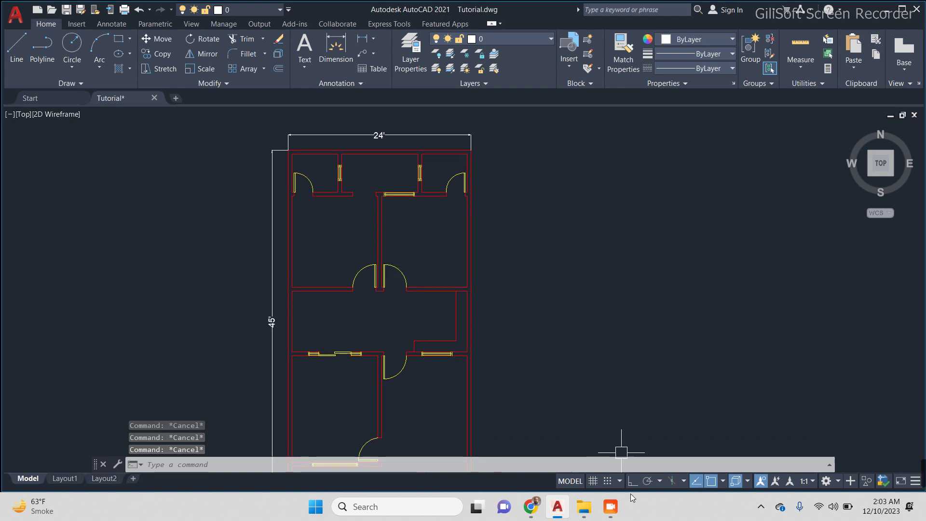
pyautogui.click(616, 509)
pyautogui.click(615, 508)
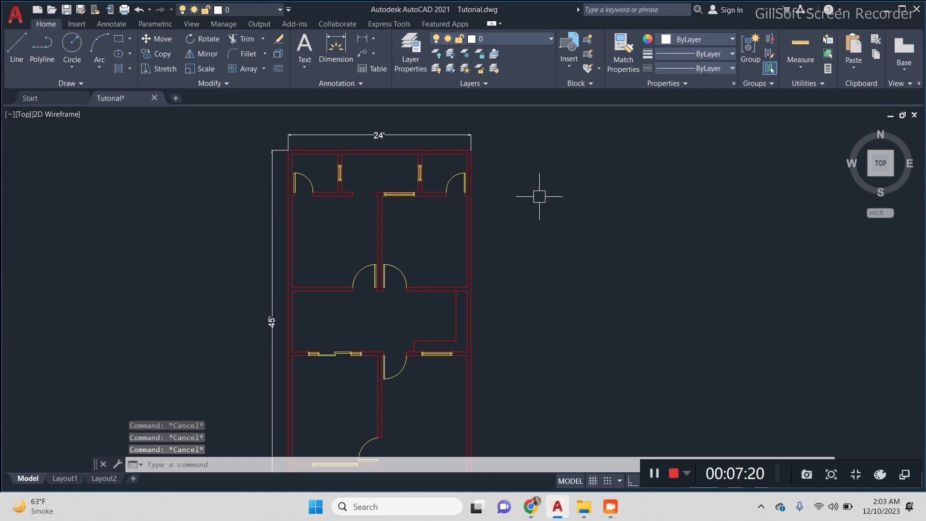
pyautogui.moveTo(542, 199); pyautogui.dragTo(521, 180, button='middle')
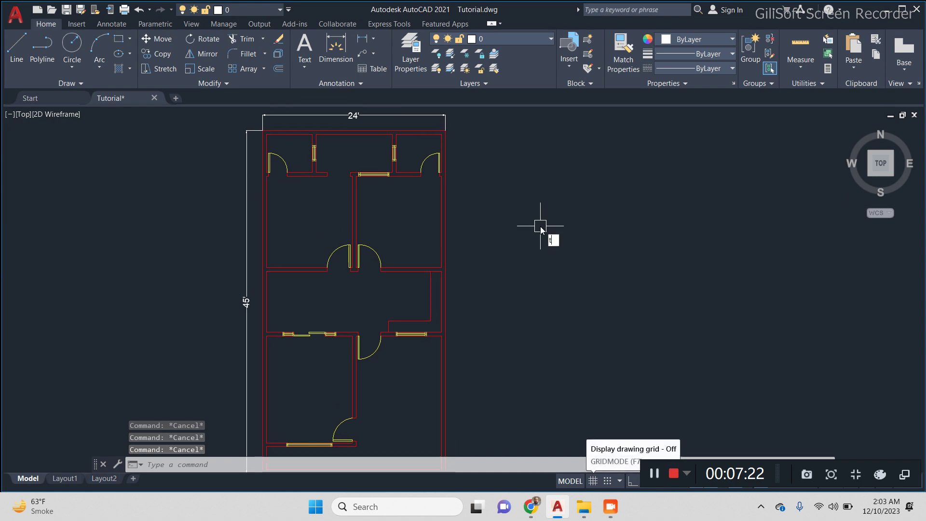
pyautogui.press('Return')
# Step: Draw a multiline text box inside the upper-left room, replacing a misplaced one
pyautogui.click(495, 210)
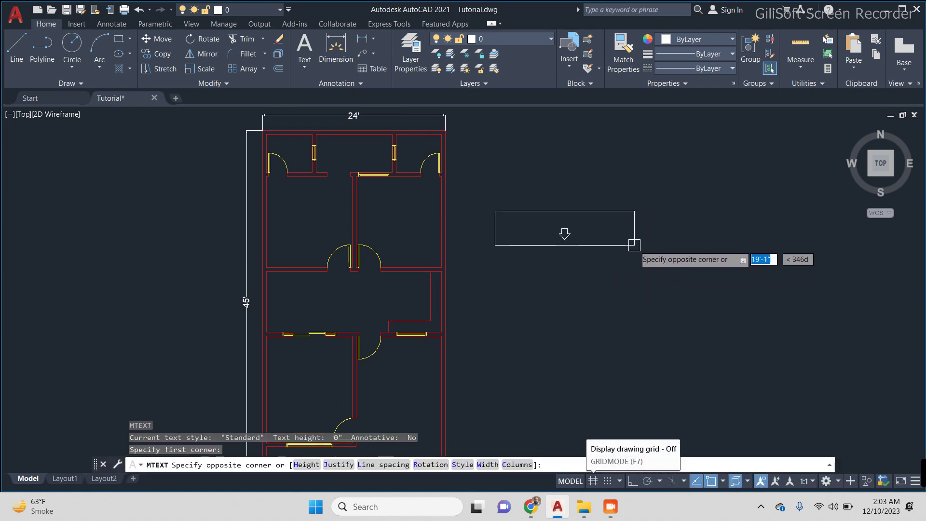
pyautogui.press('Escape')
pyautogui.scroll(2, 331, 214)
pyautogui.press('Return')
pyautogui.click(323, 202)
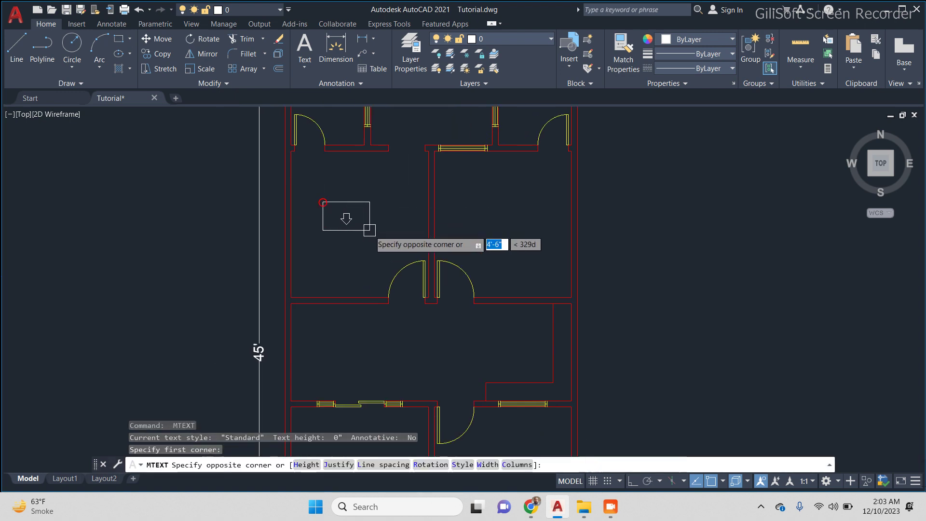
pyautogui.click(370, 230)
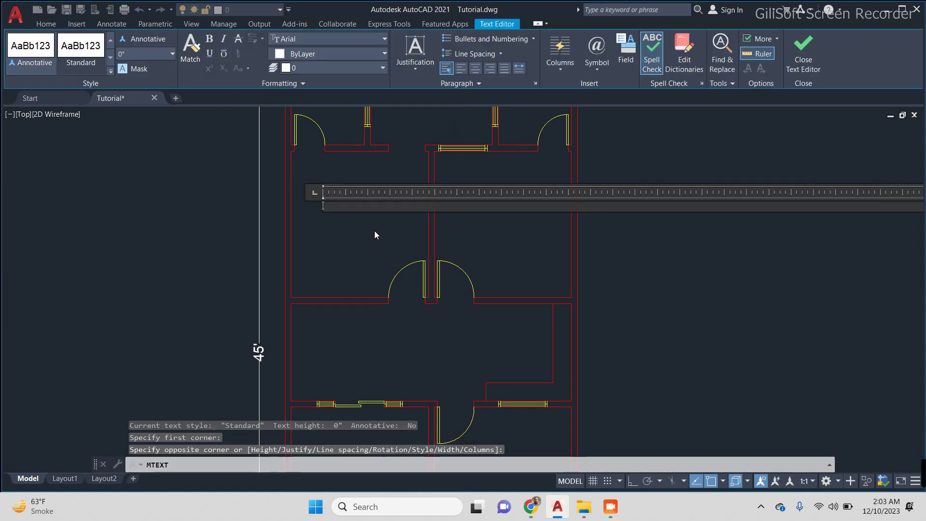
# Step: Enter BEDROOM and 11'-3" X 12'-0" on two lines at 6" text height
pyautogui.write('BED')
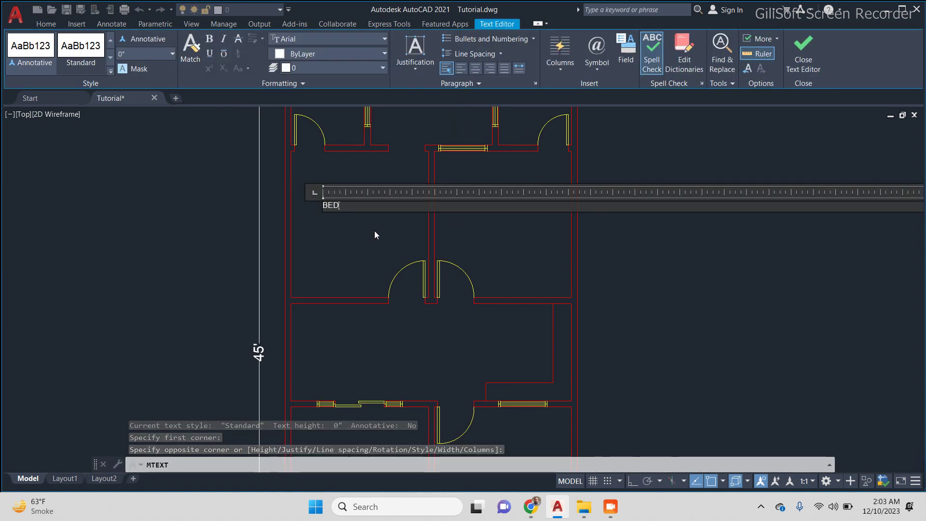
pyautogui.write('ROOM')
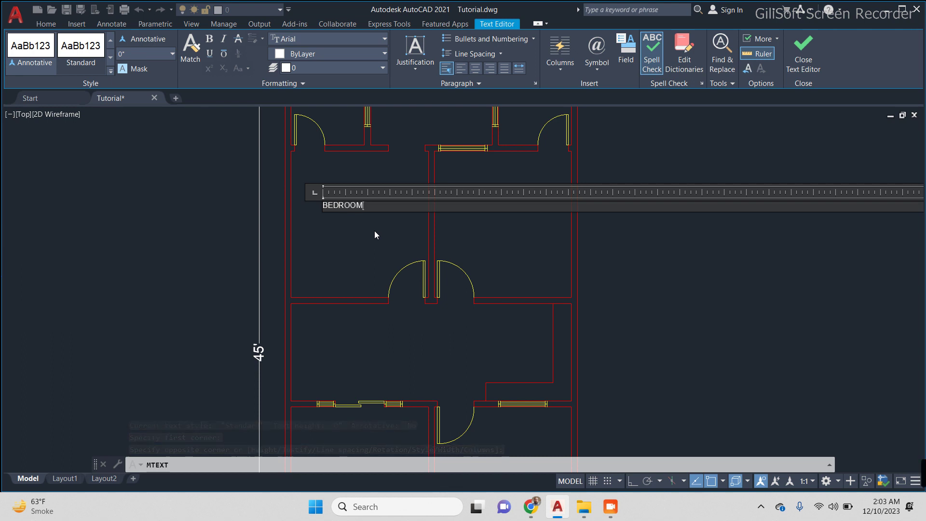
pyautogui.press('Return')
pyautogui.write("11'")
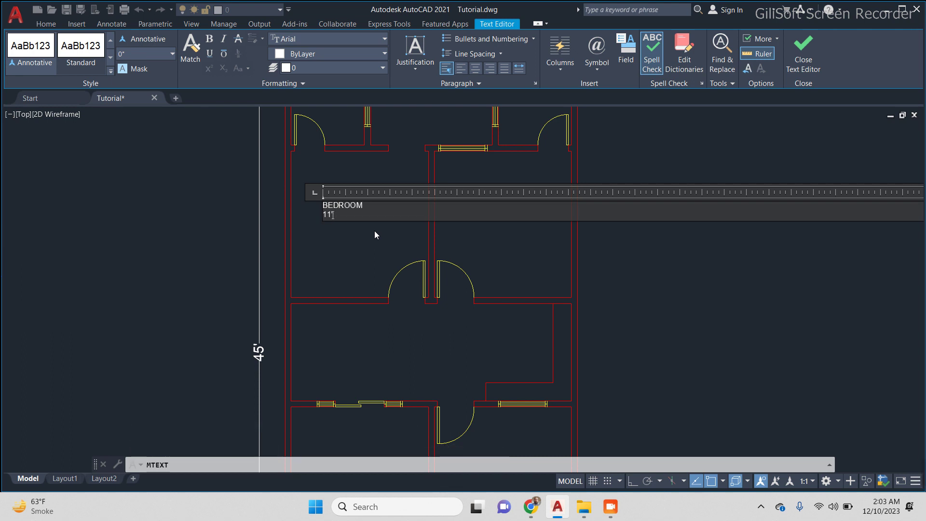
pyautogui.write('-3" X 12\'-0')
pyautogui.hotkey('ctrl', 'a')
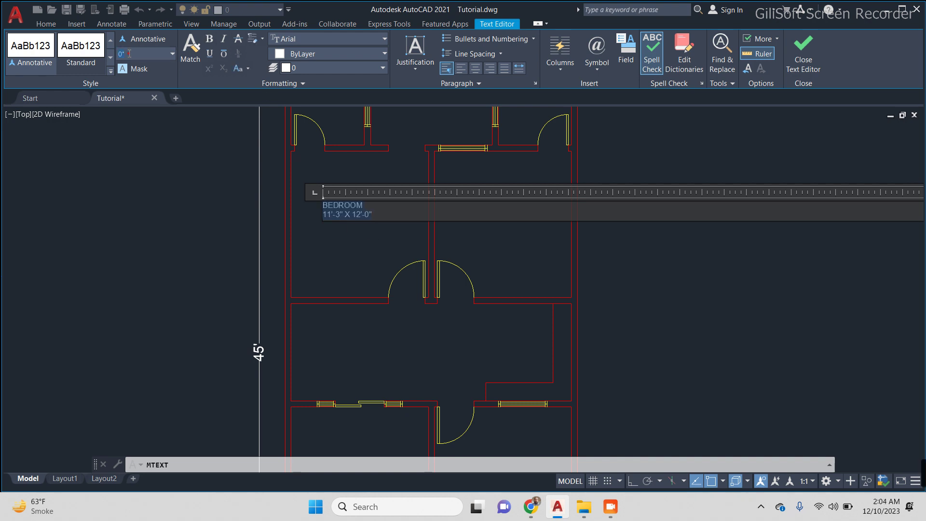
pyautogui.write('6')
pyautogui.press('Return')
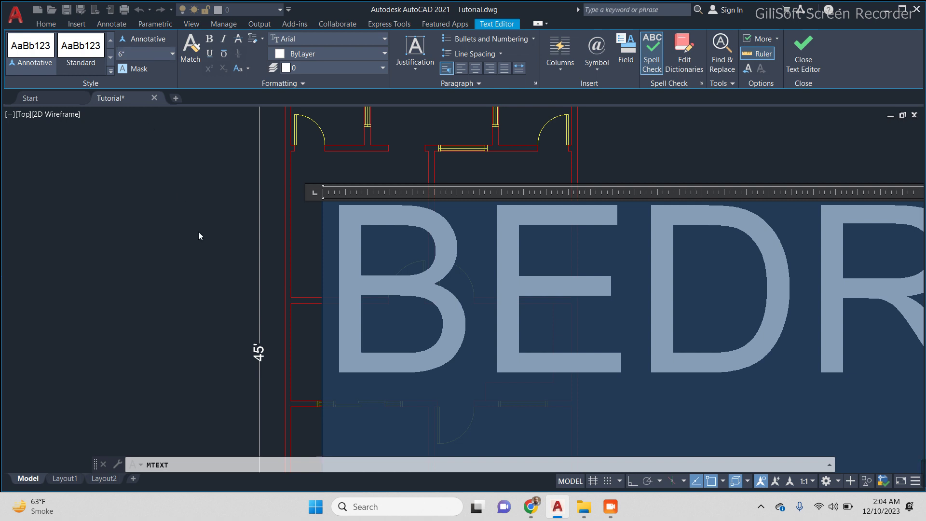
pyautogui.press('Escape')
pyautogui.press('Escape')
# Step: Widen the bedroom label and centre-justify its two lines
pyautogui.scroll(2, 357, 231)
pyautogui.press('Return')
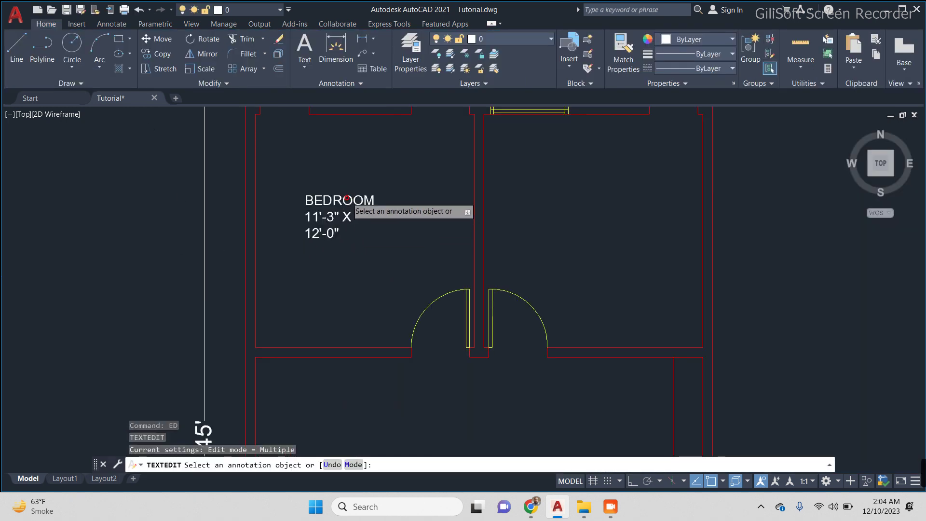
pyautogui.click(378, 213)
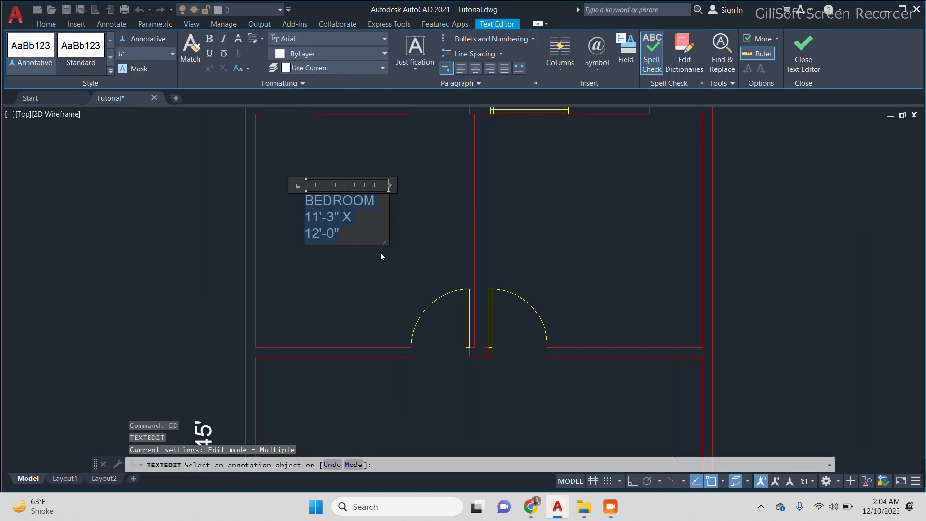
pyautogui.moveTo(388, 186); pyautogui.dragTo(470, 186)
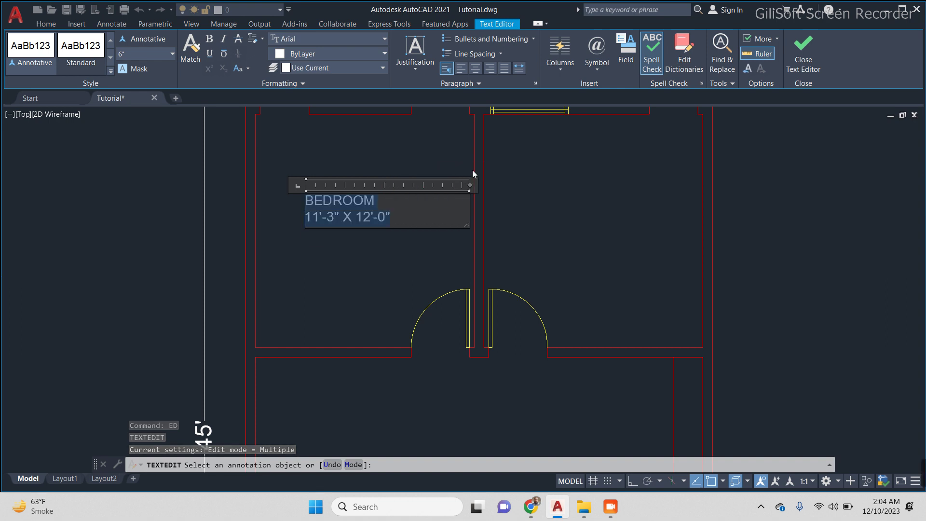
pyautogui.click(474, 69)
pyautogui.click(390, 280)
pyautogui.press('Escape')
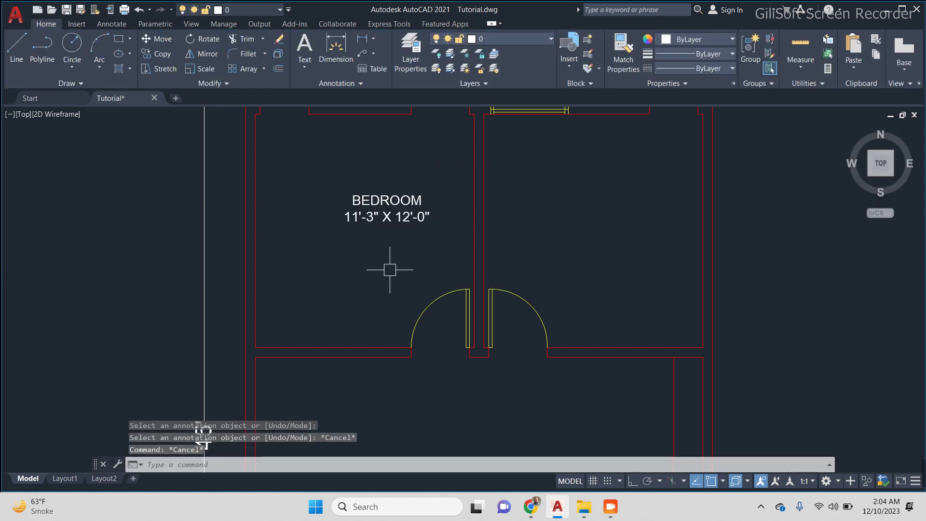
# Step: Move the bedroom label into the middle of the room
pyautogui.write('m')
pyautogui.press('Return')
pyautogui.moveTo(382, 249); pyautogui.dragTo(359, 202)
pyautogui.press('Return')
pyautogui.click(393, 243)
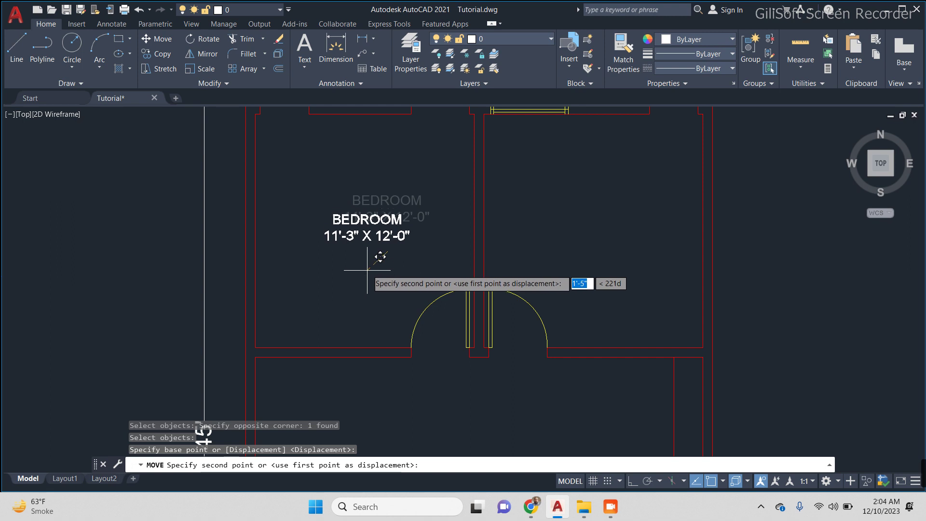
pyautogui.click(371, 254)
pyautogui.press('Escape')
pyautogui.press('Escape')
pyautogui.moveTo(372, 254)
pyautogui.mouseDown(button='middle')
pyautogui.moveTo(399, 293)
pyautogui.moveTo(354, 296)
pyautogui.moveTo(365, 296)
pyautogui.mouseUp(button='middle')
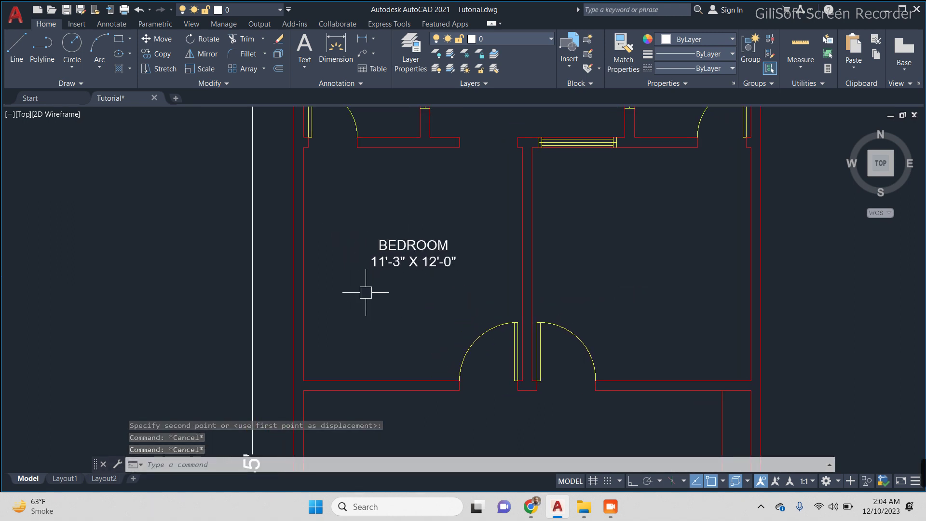
# Step: Dimension the bedroom's left wall at 12' with DAL
pyautogui.write('DAL')
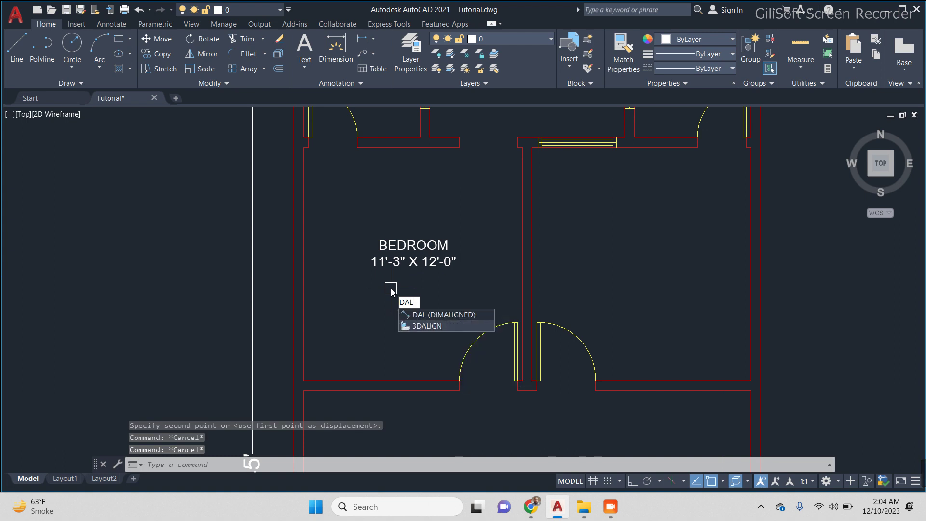
pyautogui.press('Return')
pyautogui.press('Return')
pyautogui.click(300, 285)
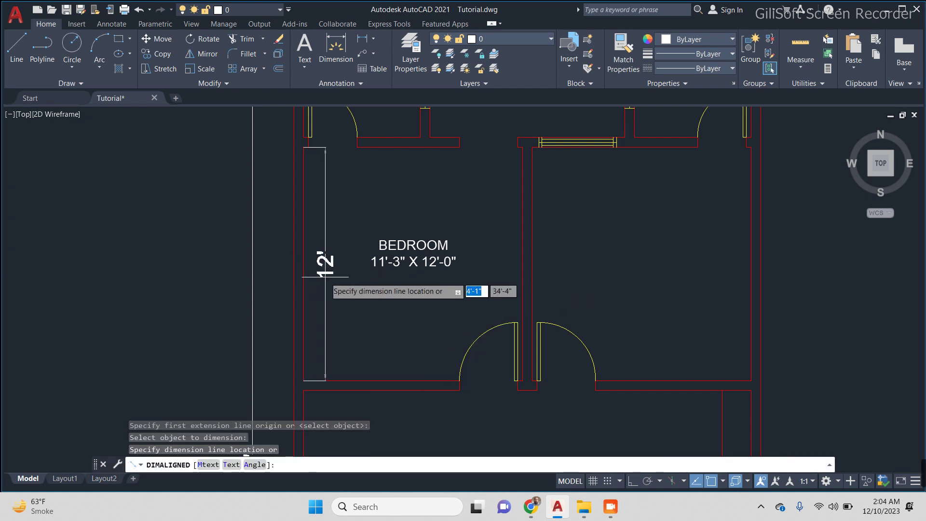
pyautogui.click(325, 277)
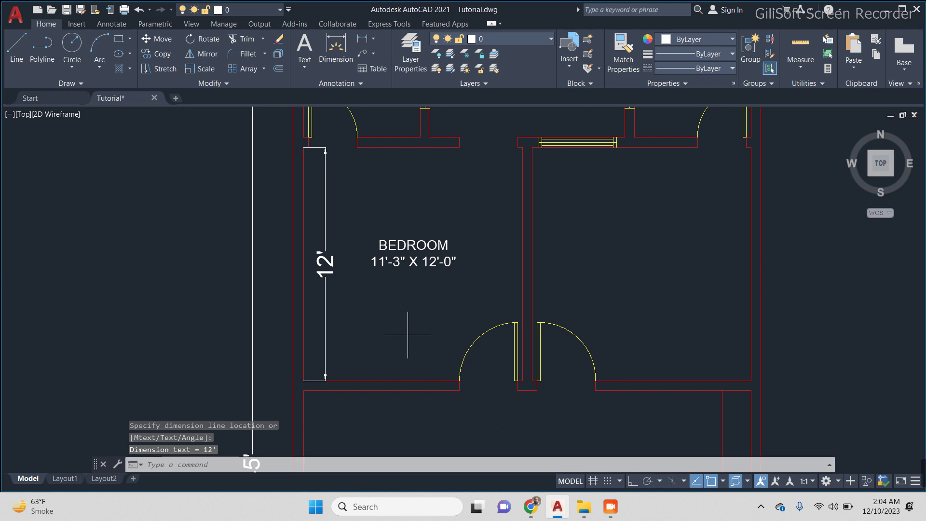
# Step: Add an 11'-3" aligned dimension between the bedroom's left and right walls
pyautogui.press('Return')
pyautogui.press('Return')
pyautogui.press('Escape')
pyautogui.press('Return')
pyautogui.click(304, 190)
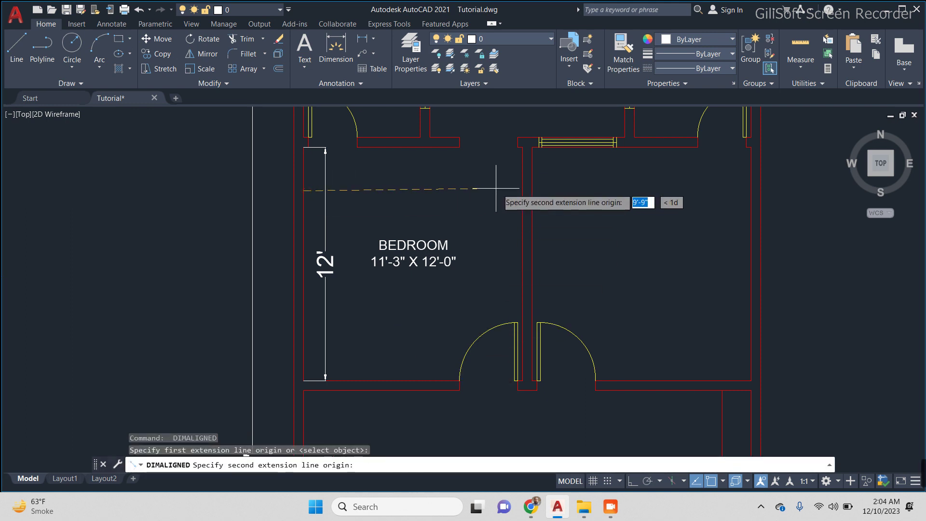
pyautogui.click(523, 190)
pyautogui.click(479, 193)
pyautogui.press('Escape')
pyautogui.press('Escape')
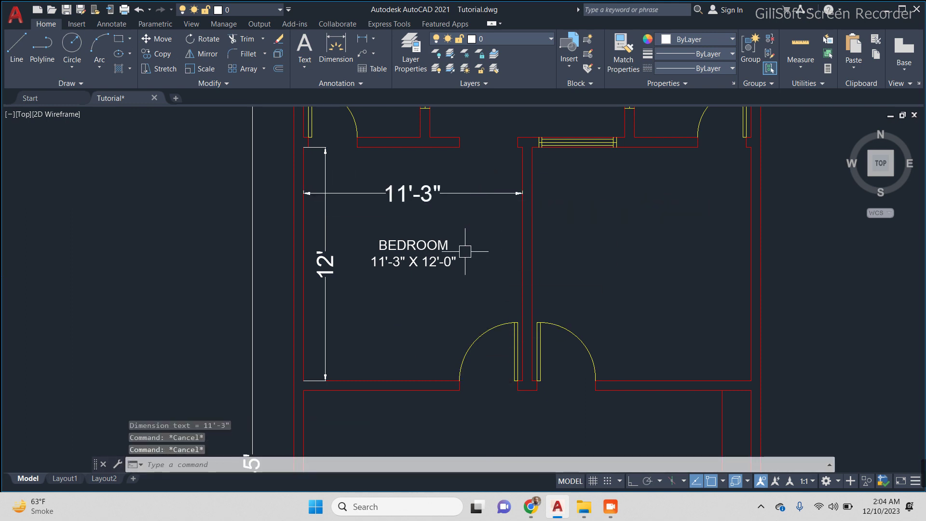
# Step: Attempt two more aligned dimensions toward the right room, cancelling both
pyautogui.moveTo(647, 225); pyautogui.dragTo(596, 230, button='middle')
pyautogui.press('Return')
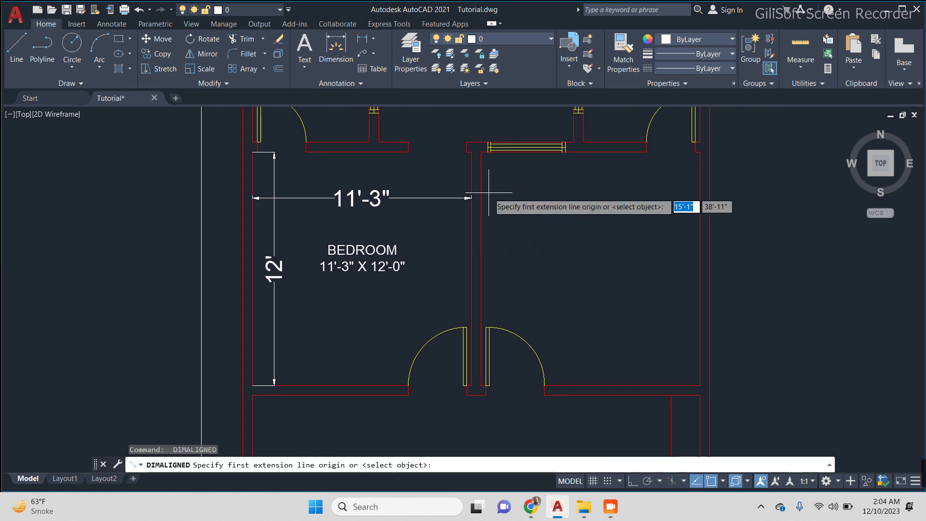
pyautogui.click(481, 198)
pyautogui.click(685, 198)
pyautogui.press('Escape')
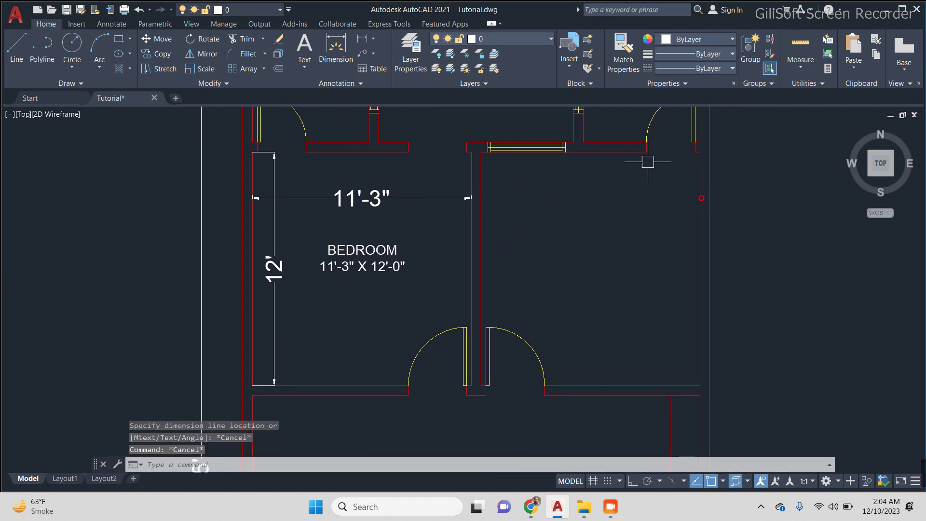
pyautogui.press('Return')
pyautogui.click(599, 384)
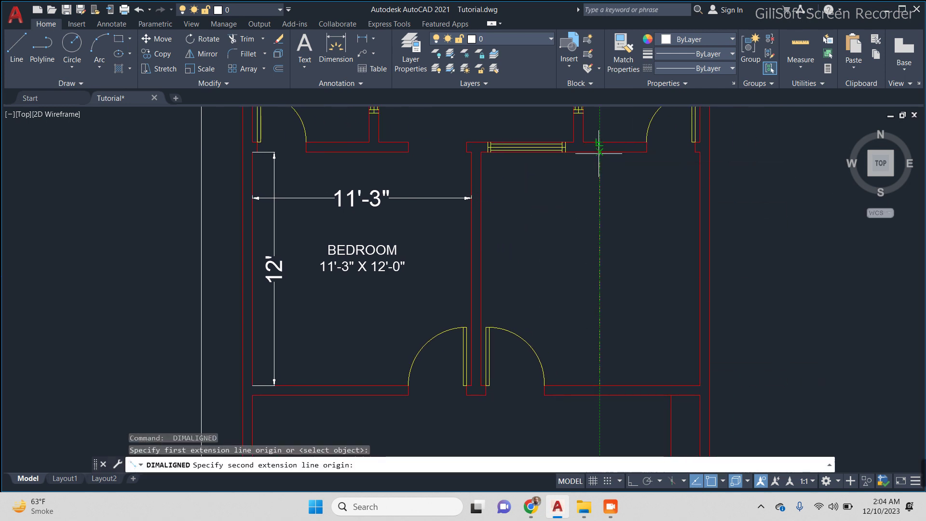
pyautogui.click(599, 154)
pyautogui.press('Escape')
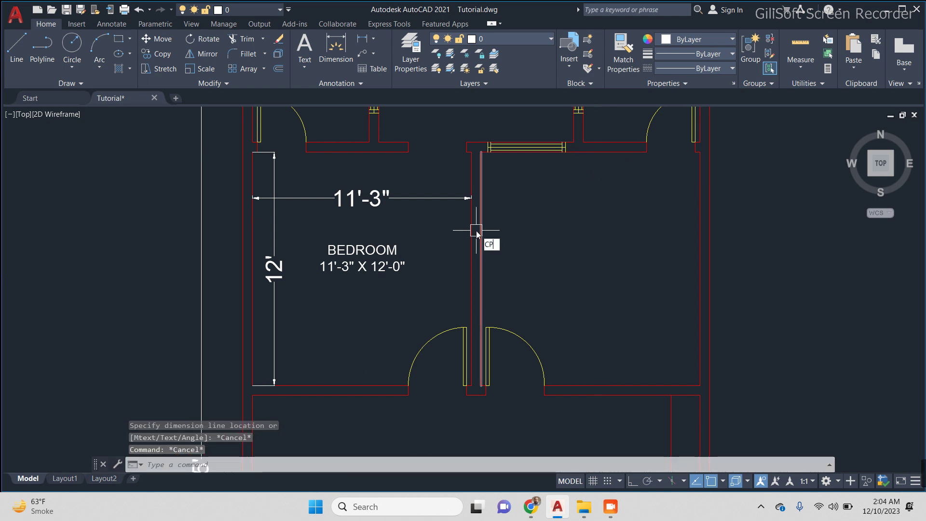
pyautogui.press('Return')
# Step: Copy the BEDROOM 11'-3" X 12'-0" label into the empty lower-right room
pyautogui.click(364, 260)
pyautogui.press('Return')
pyautogui.click(352, 301)
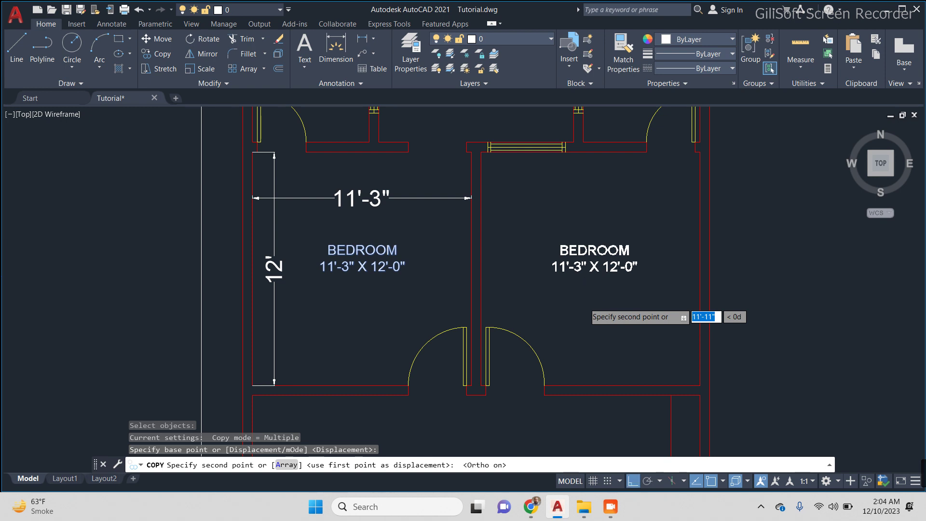
pyautogui.click(585, 304)
pyautogui.press('Escape')
# Step: Erase the 12' dimension from the plan
pyautogui.scroll(-2, 540, 306)
pyautogui.write('e')
pyautogui.press('Return')
pyautogui.click(396, 253)
pyautogui.press('Escape')
pyautogui.press('Escape')
# Step: Copy the left BEDROOM label down into the middle room
pyautogui.hscroll(3, 471, 203)
pyautogui.scroll(-4, 458, 212)
pyautogui.write('c')
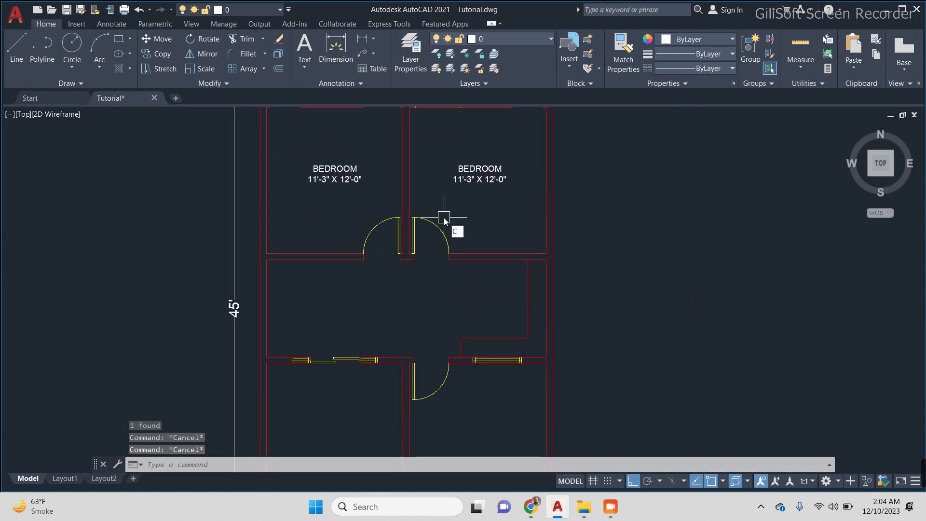
pyautogui.write('o')
pyautogui.press('Return')
pyautogui.click(359, 179)
pyautogui.press('Return')
pyautogui.click(352, 154)
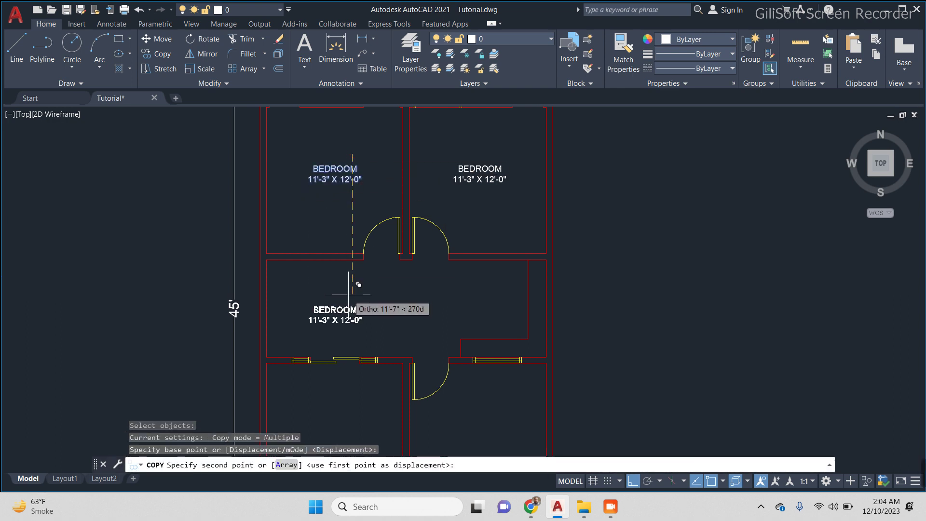
pyautogui.click(348, 294)
pyautogui.press('Escape')
pyautogui.write('co')
# Step: Cancel a copy of the right BEDROOM label and delete the middle-room label copy
pyautogui.press('Return')
pyautogui.click(477, 140)
pyautogui.press('Return')
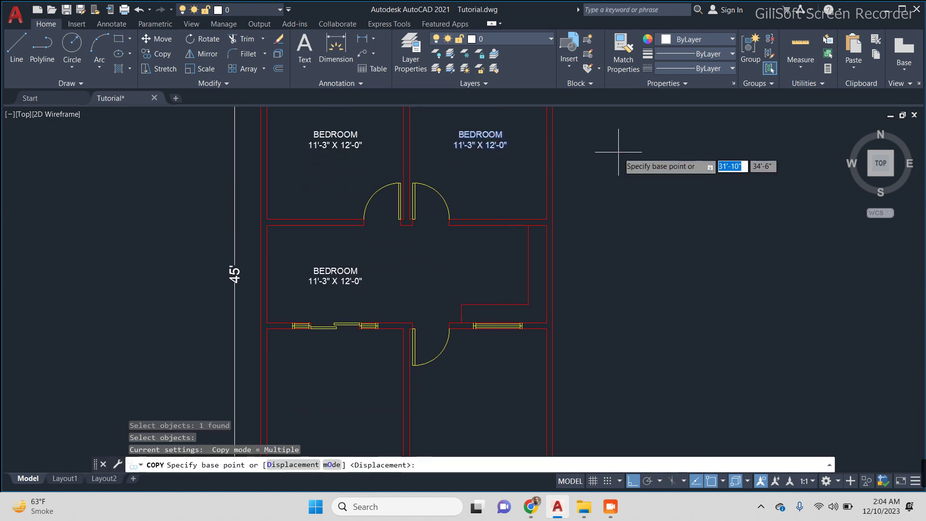
pyautogui.press('Escape')
pyautogui.click(338, 275)
pyautogui.press('Delete')
pyautogui.press('Escape')
pyautogui.press('Escape')
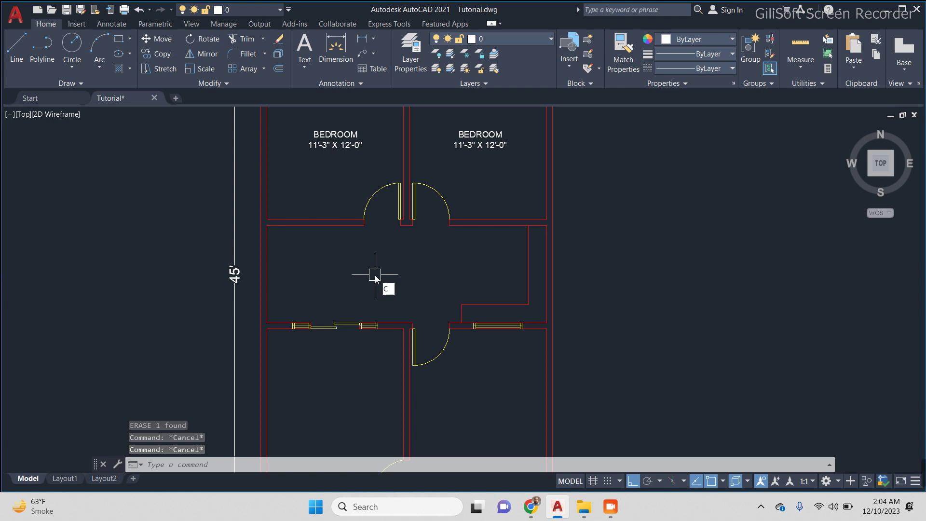
# Step: Copy both the left and right BEDROOM labels into the rooms below
pyautogui.write('o')
pyautogui.press('Return')
pyautogui.click(333, 166)
pyautogui.click(337, 121)
pyautogui.click(503, 137)
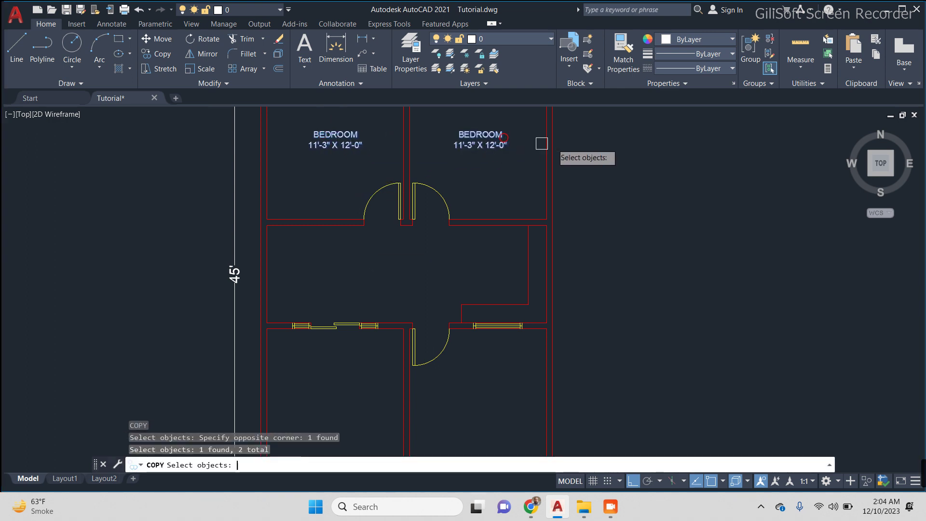
pyautogui.press('Return')
pyautogui.click(709, 128)
pyautogui.click(713, 263)
pyautogui.press('Escape')
pyautogui.press('Escape')
# Step: Start copying the left bedroom label, then cancel the copy
pyautogui.scroll(-3, 707, 267)
pyautogui.scroll(1, 628, 194)
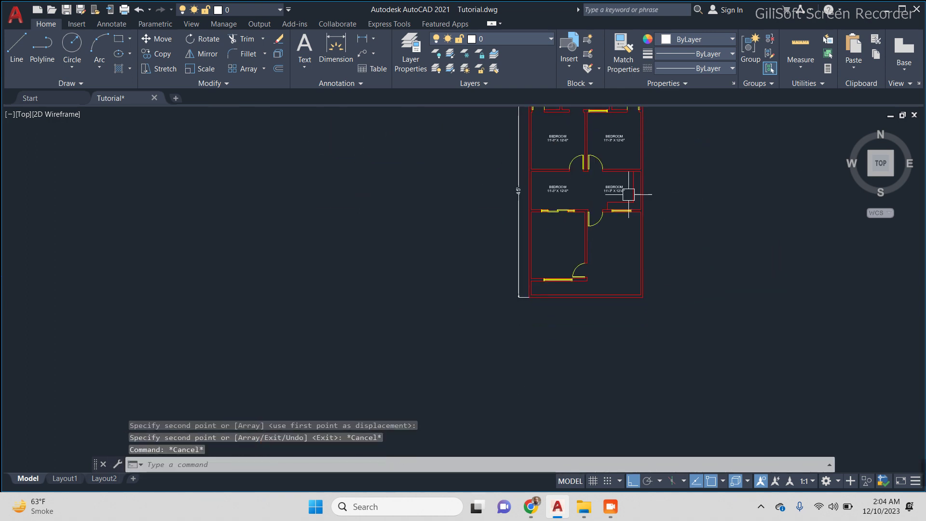
pyautogui.scroll(2, 622, 196)
pyautogui.click(525, 184)
pyautogui.write('co')
pyautogui.press('Return')
pyautogui.click(802, 202)
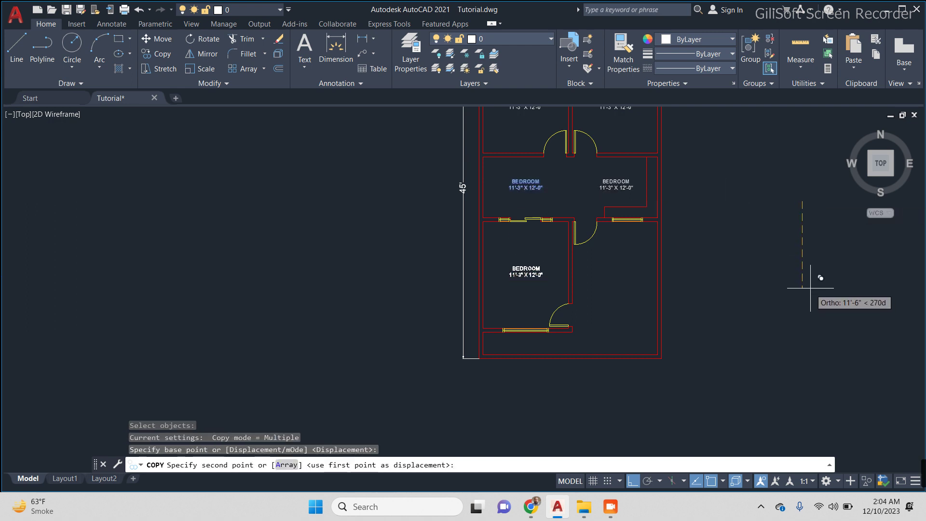
pyautogui.press('Escape')
# Step: Copy the right BEDROOM label to another room and bring the bedrooms into view
pyautogui.press('Return')
pyautogui.click(616, 186)
pyautogui.press('Return')
pyautogui.click(806, 209)
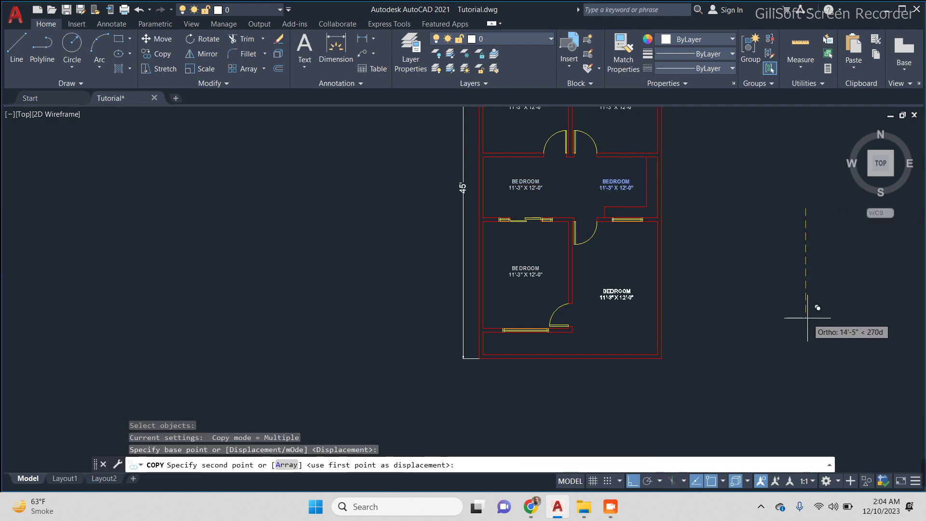
pyautogui.press('Escape')
pyautogui.press('Escape')
pyautogui.press('Escape')
pyautogui.scroll(-1, 699, 309)
pyautogui.scroll(2, 625, 193)
pyautogui.scroll(1, 534, 305)
pyautogui.moveTo(533, 305); pyautogui.dragTo(548, 244, button='middle')
pyautogui.scroll(1, 482, 333)
pyautogui.scroll(1, 465, 348)
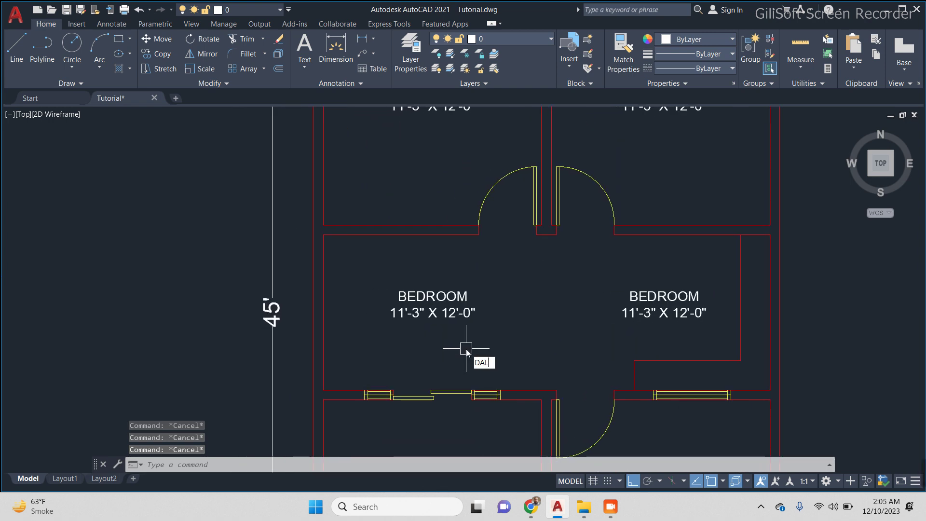
# Step: Measure the room's 15' width with a temporary aligned dimension
pyautogui.press('Return')
pyautogui.scroll(2, 611, 255)
pyautogui.click(614, 222)
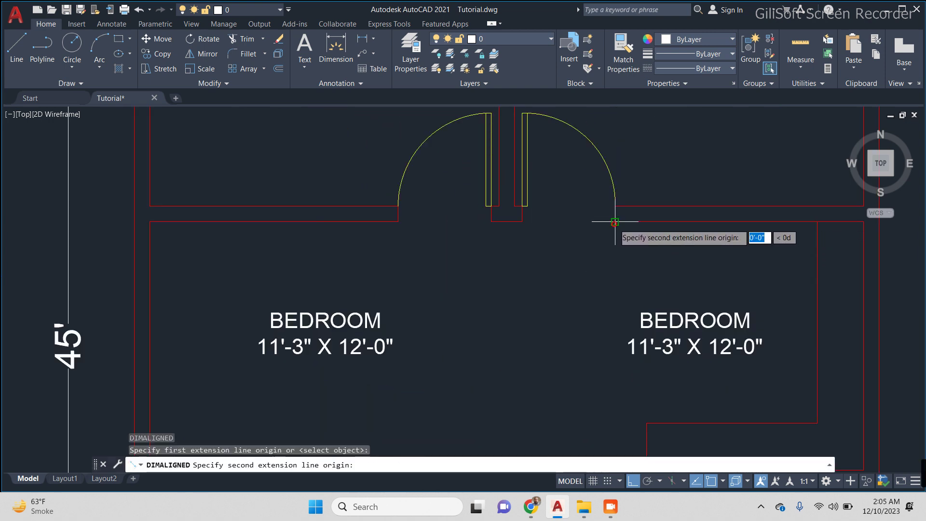
pyautogui.click(152, 223)
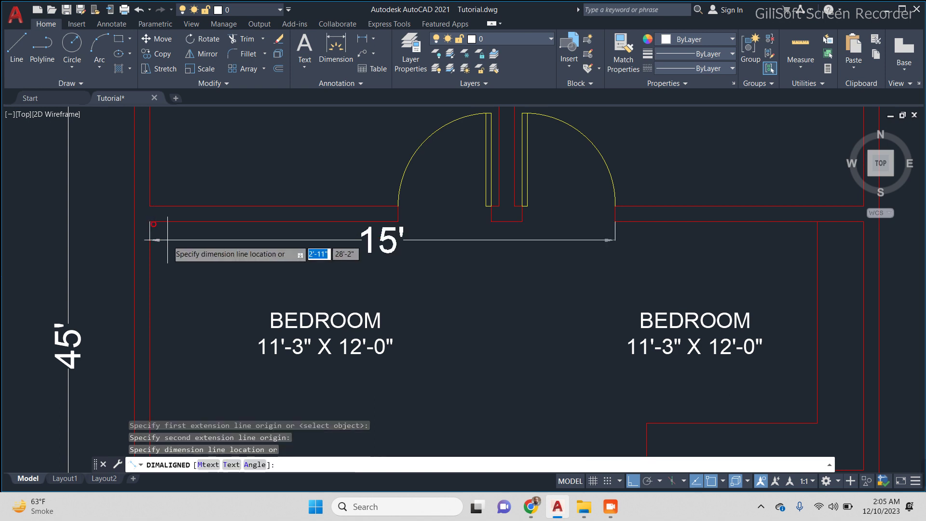
pyautogui.moveTo(413, 260); pyautogui.dragTo(431, 220, button='middle')
pyautogui.click(431, 221)
pyautogui.press('Escape')
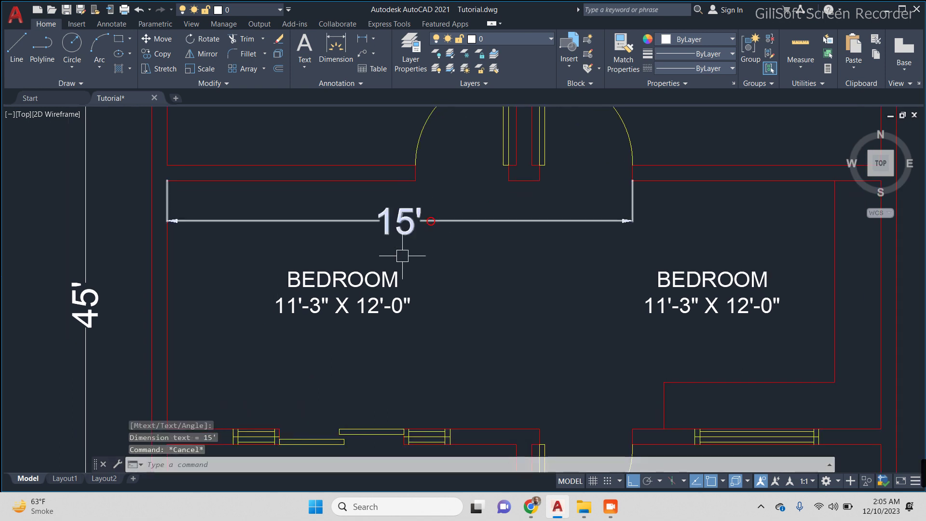
# Step: Edit the middle-left BEDROOM label to read LOUNGE 15'-0" X 8'-0"
pyautogui.write('ed')
pyautogui.press('Return')
pyautogui.click(342, 314)
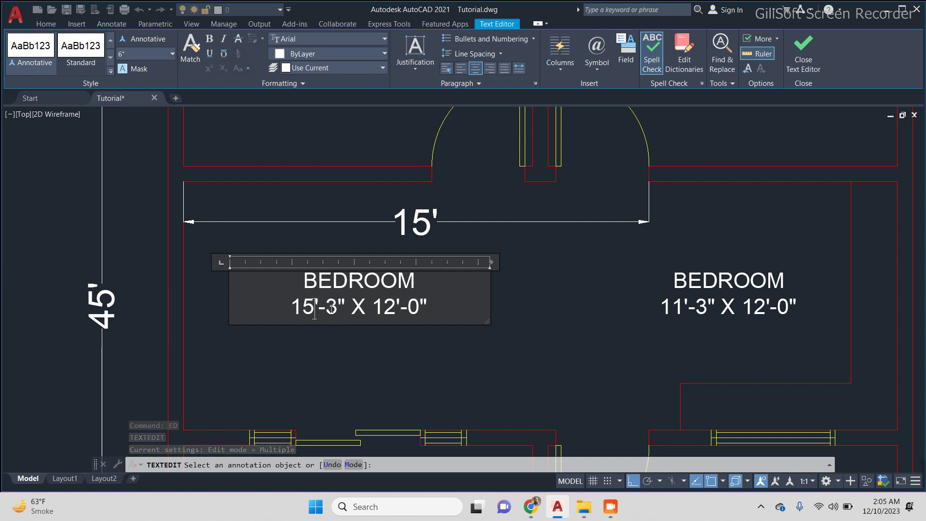
pyautogui.write('0')
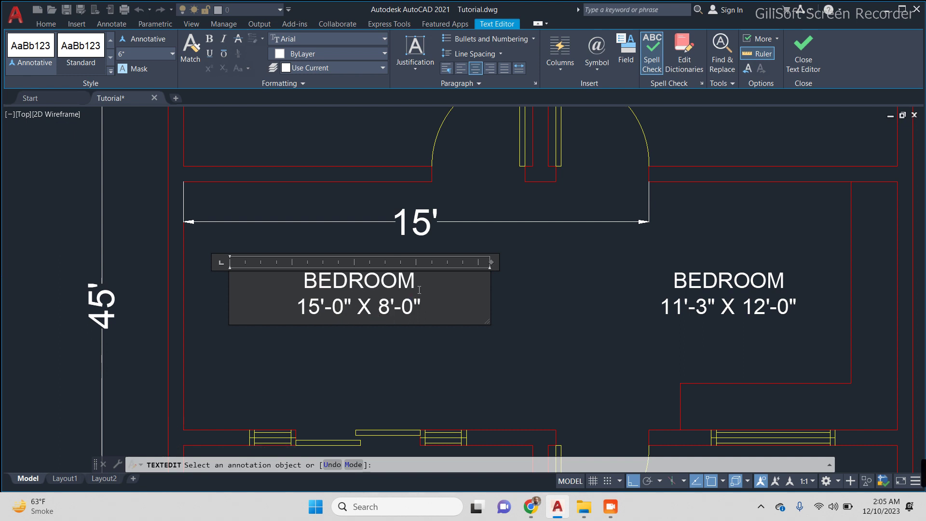
pyautogui.moveTo(421, 281); pyautogui.dragTo(285, 285)
pyautogui.write('LOUNGE15\'-0" X 8\'-0')
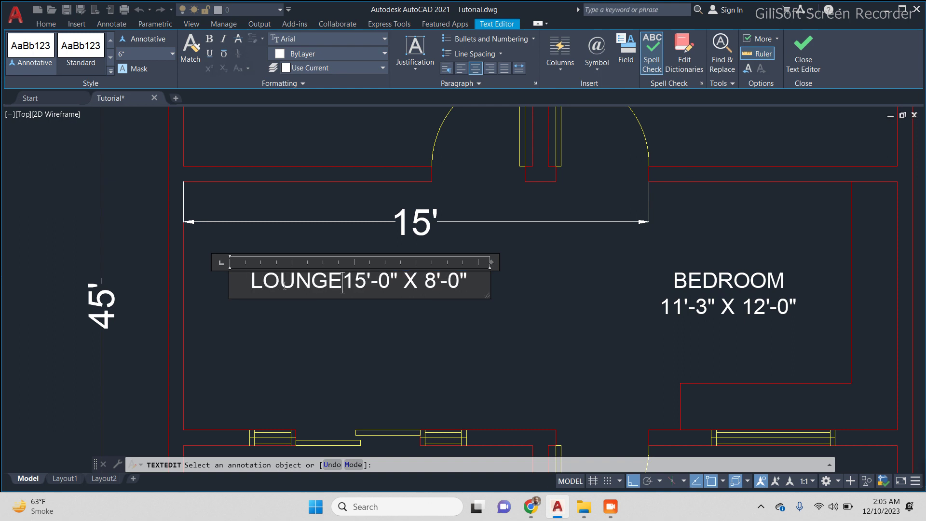
pyautogui.press('Return')
pyautogui.click(391, 371)
# Step: Erase the temporary 15' dimension
pyautogui.write('E')
pyautogui.press('Return')
pyautogui.click(425, 222)
pyautogui.press('Return')
# Step: Start an aligned dimension on a room wall, then cancel it
pyautogui.moveTo(392, 226); pyautogui.dragTo(404, 217, button='middle')
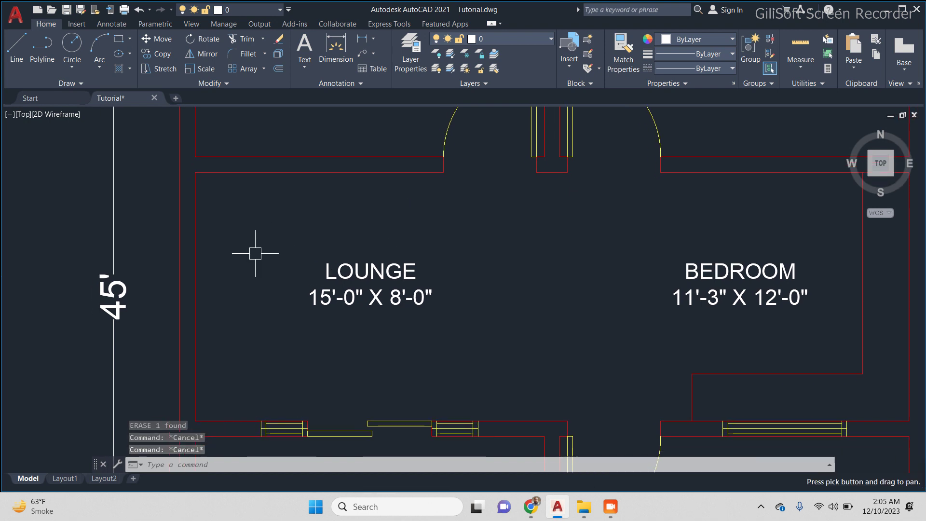
pyautogui.write('DAL')
pyautogui.press('Return')
pyautogui.click(201, 263)
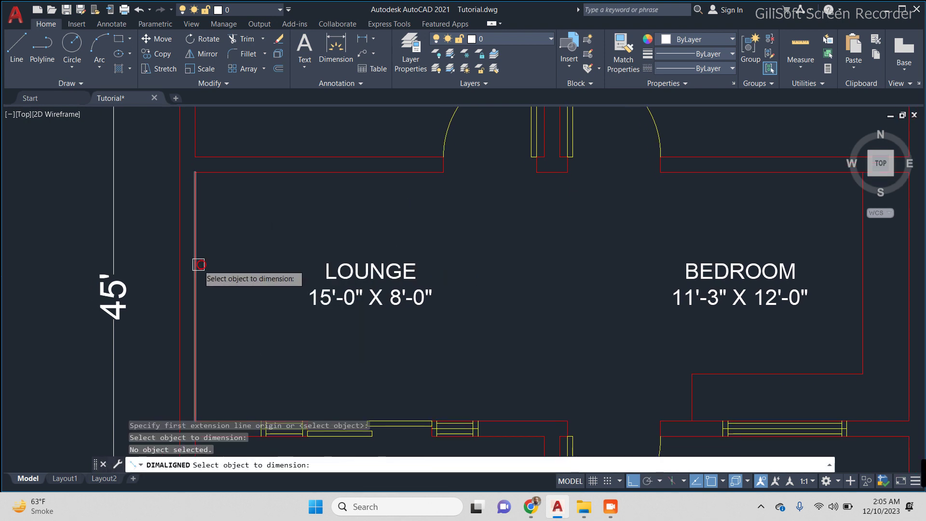
pyautogui.press('Escape')
# Step: Preview the middle-right room's 8' wall length with an aligned dimension, then cancel
pyautogui.moveTo(601, 258); pyautogui.dragTo(414, 273, button='middle')
pyautogui.write('DAL')
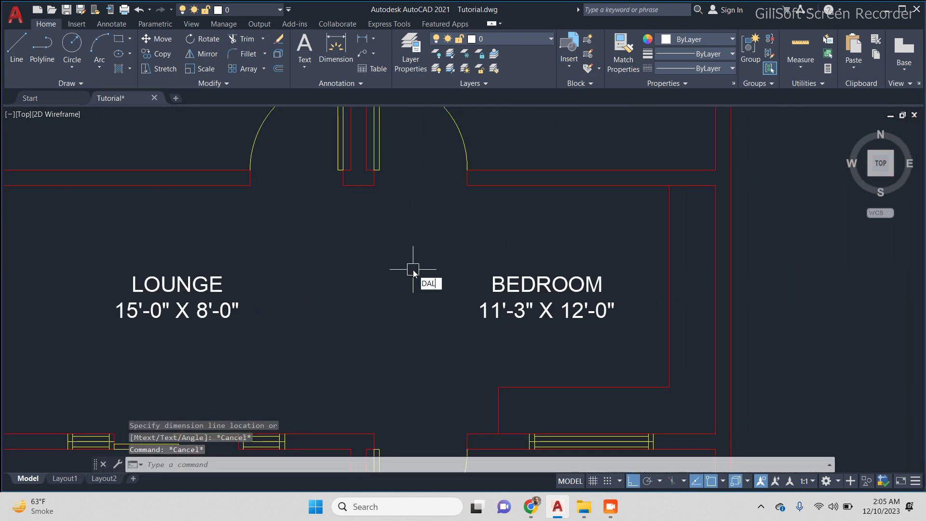
pyautogui.press('Return')
pyautogui.click(622, 186)
pyautogui.press('Escape')
pyautogui.press('Return')
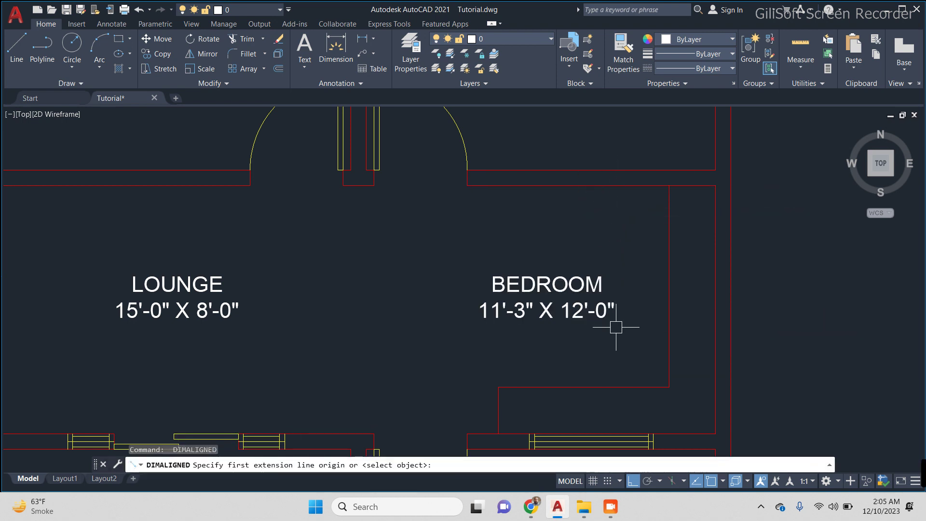
pyautogui.press('Escape')
pyautogui.moveTo(616, 327); pyautogui.dragTo(593, 314, button='middle')
# Step: Replace BEDROOM with KITCHEN in the middle-right room label
pyautogui.write('ED')
pyautogui.press('Return')
pyautogui.click(494, 287)
pyautogui.moveTo(612, 262); pyautogui.dragTo(397, 265)
pyautogui.write('KITCHEN11\'-3" X 12\'-0')
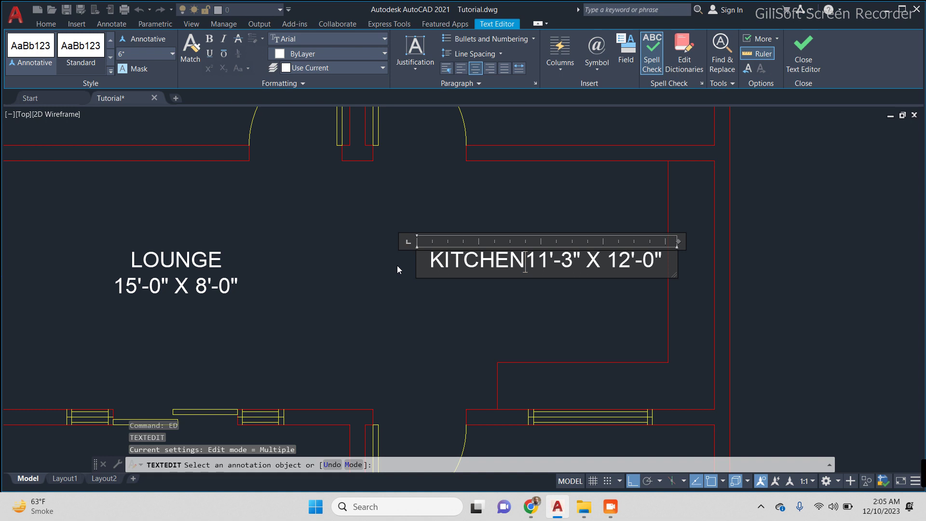
pyautogui.press('Return')
# Step: Change the kitchen label's size to 8'-0" X 8'-0"
pyautogui.press('Delete')
pyautogui.press('Delete')
pyautogui.write('8')
pyautogui.press('Right')
pyautogui.press('Right')
pyautogui.press('Delete')
pyautogui.write('0')
pyautogui.press('Right')
pyautogui.press('Right')
pyautogui.press('Right')
pyautogui.press('Delete')
pyautogui.press('Delete')
pyautogui.write('8')
pyautogui.click(397, 269)
# Step: Measure the lower-left bedroom's left wall with an aligned dimension
pyautogui.press('Escape')
pyautogui.scroll(-3, 391, 336)
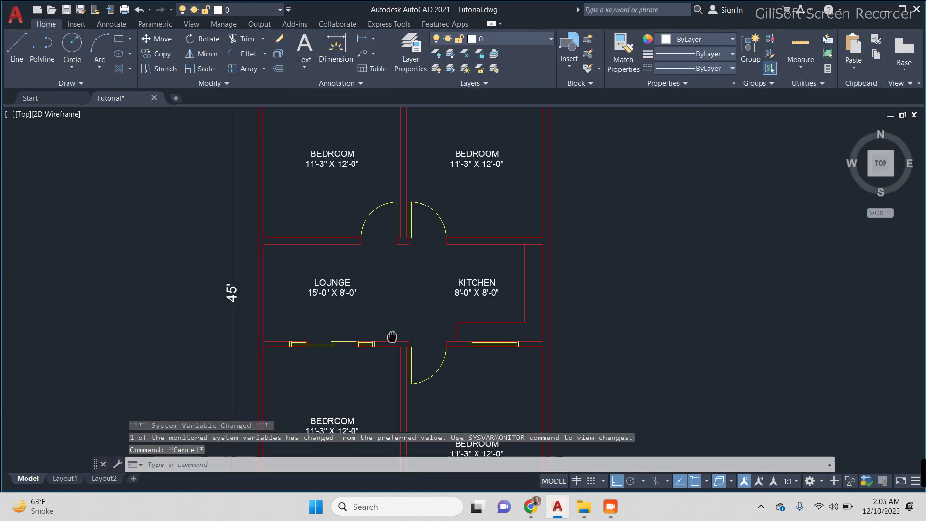
pyautogui.moveTo(391, 337); pyautogui.dragTo(498, 171, button='middle')
pyautogui.press('Return')
pyautogui.press('Escape')
pyautogui.write('DAL')
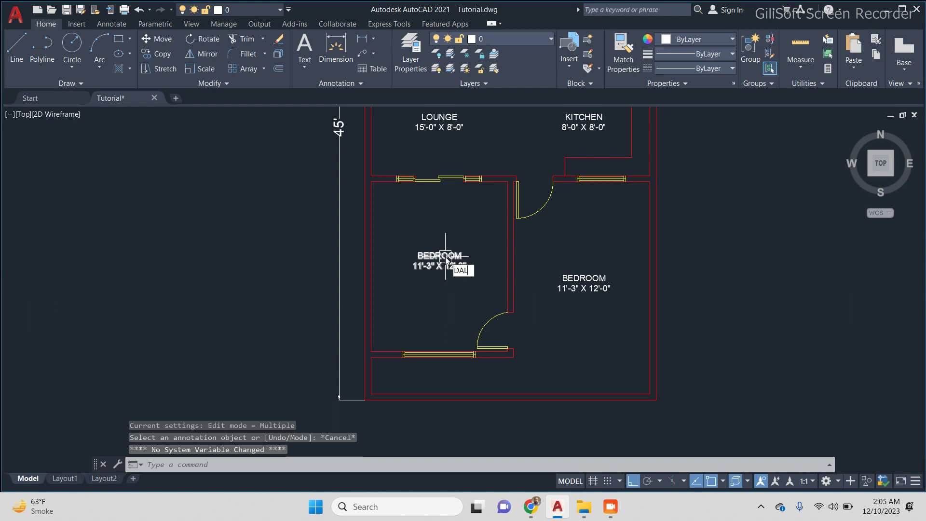
pyautogui.press('Return')
pyautogui.press('Return')
pyautogui.click(371, 243)
pyautogui.press('Return')
# Step: Undo the temporary 14' dimension and measure across the bedroom between its side walls
pyautogui.press('Return')
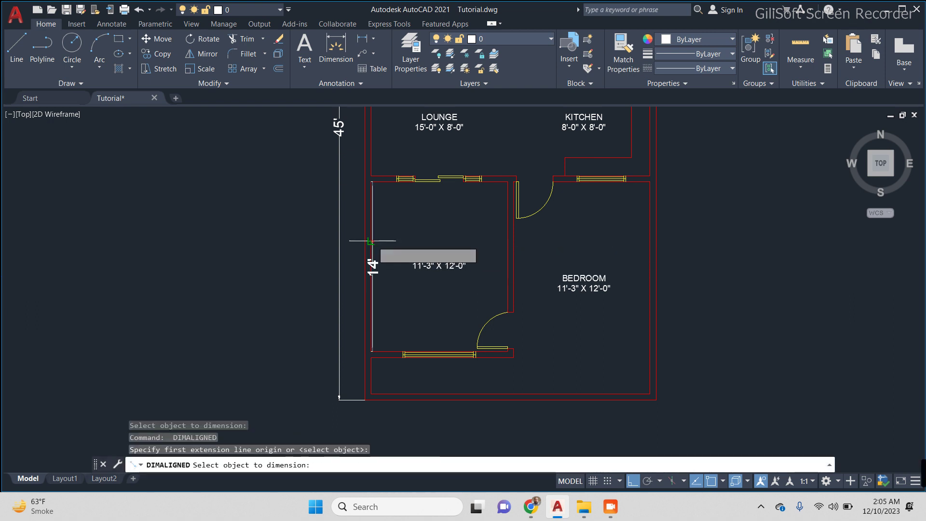
pyautogui.click(371, 240)
pyautogui.press('Escape')
pyautogui.hotkey('ctrl', 'z')
pyautogui.press('Return')
pyautogui.press('Return')
pyautogui.press('Escape')
pyautogui.press('Escape')
pyautogui.scroll(2, 380, 209)
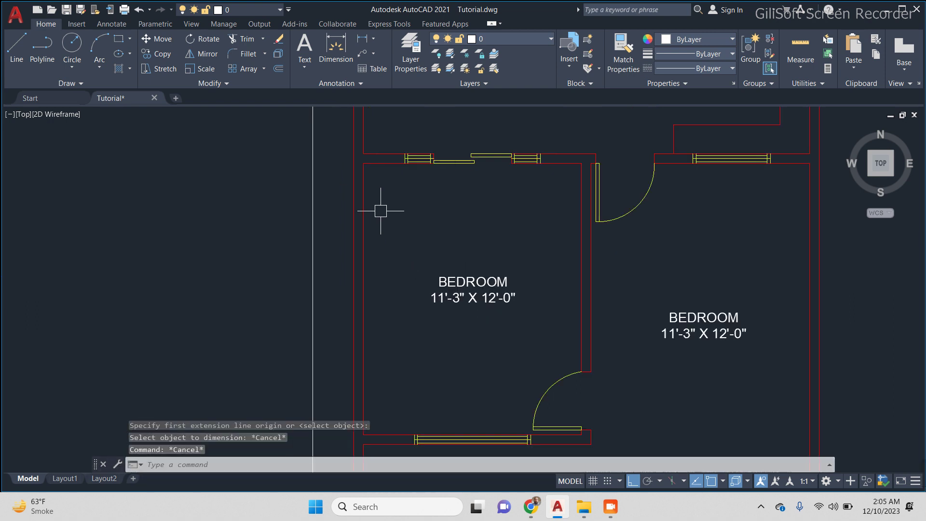
pyautogui.press('Return')
pyautogui.click(363, 209)
pyautogui.click(581, 209)
pyautogui.press('Escape')
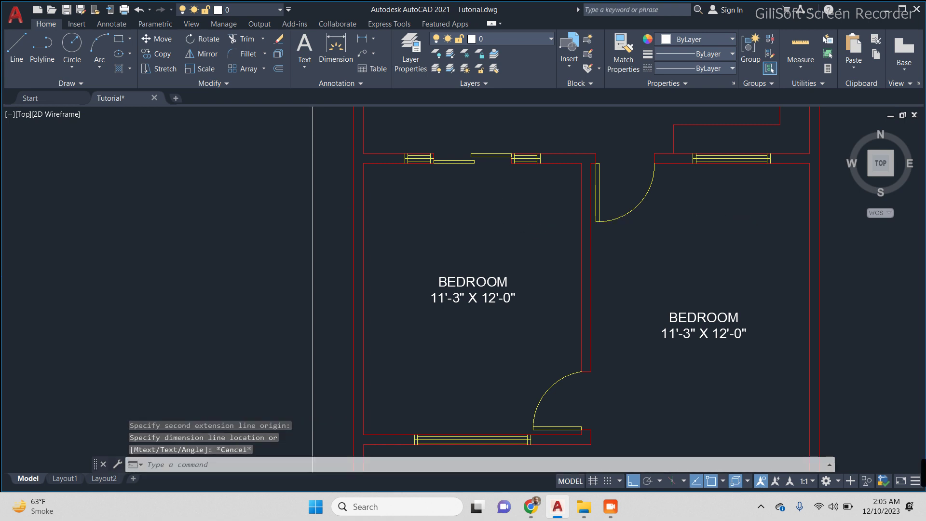
# Step: Edit the lower-left bedroom label to read DRAWING 11'-3" X 14-0"
pyautogui.write('ed')
pyautogui.press('Return')
pyautogui.scroll(2, 487, 278)
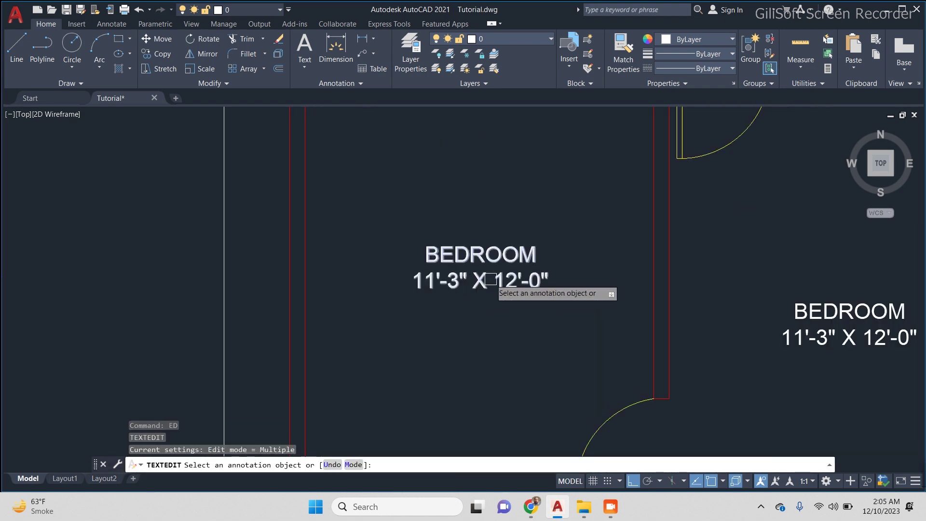
pyautogui.click(490, 279)
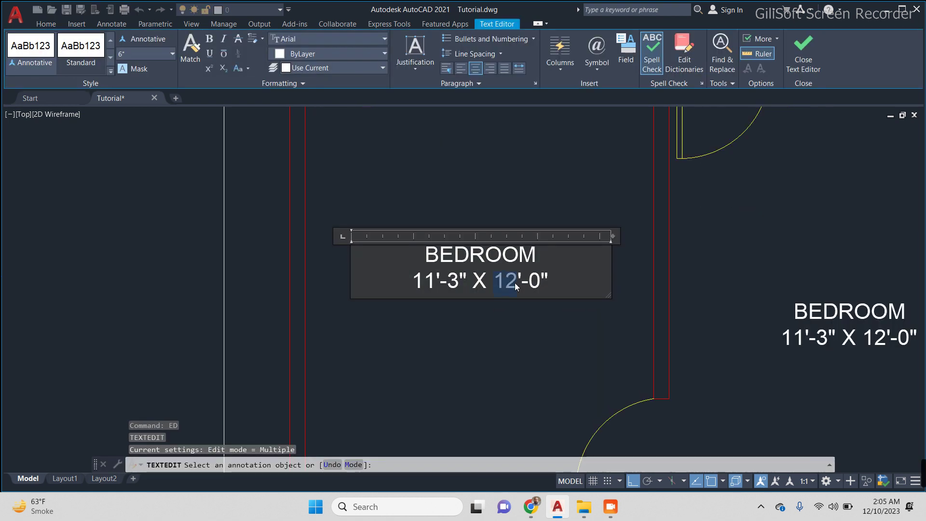
pyautogui.write('5')
pyautogui.press('Delete')
pyautogui.press('BackSpace')
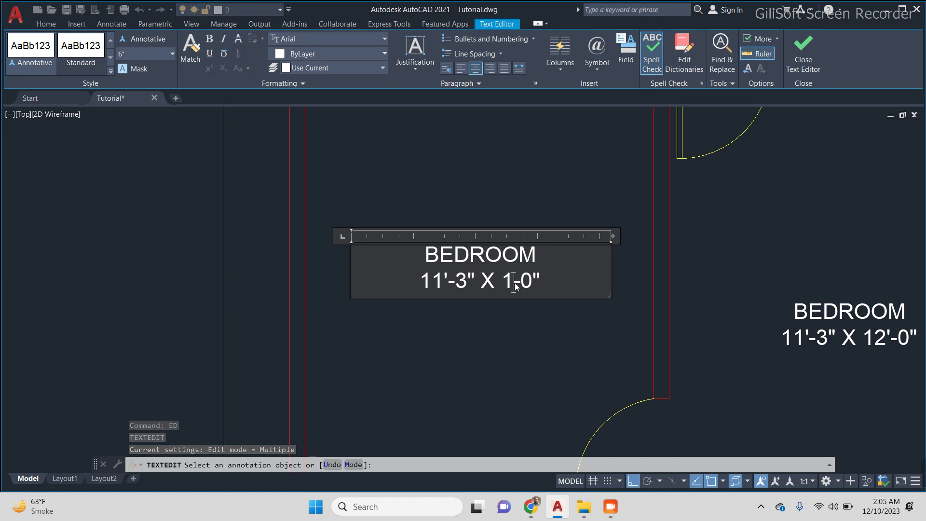
pyautogui.write('4')
pyautogui.moveTo(535, 252); pyautogui.dragTo(423, 252)
pyautogui.write('DRAWING')
pyautogui.click(455, 180)
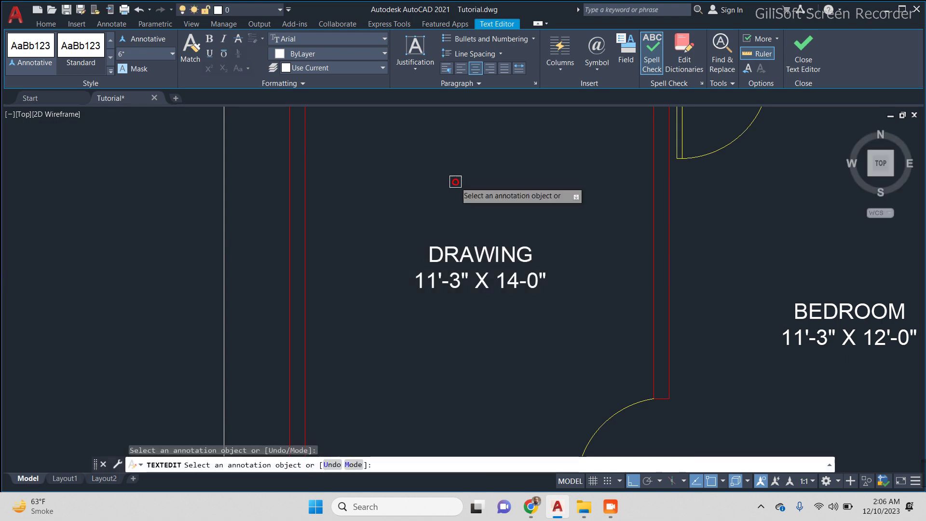
pyautogui.press('Escape')
pyautogui.press('Escape')
# Step: Select the word BEDROOM in the lower-right room's label for removal
pyautogui.scroll(-4, 463, 234)
pyautogui.moveTo(606, 331); pyautogui.dragTo(410, 281, button='middle')
pyautogui.write('ed')
pyautogui.press('Return')
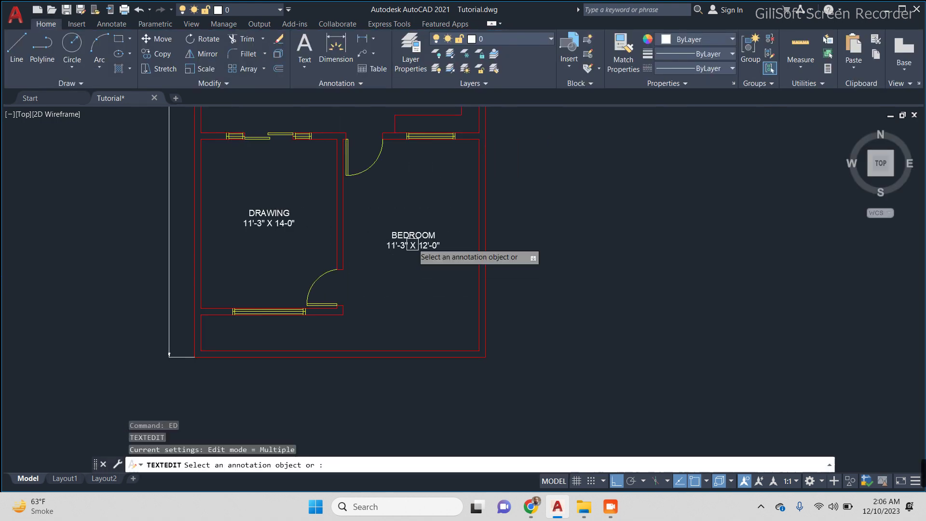
pyautogui.scroll(2, 414, 255)
pyautogui.click(414, 248)
pyautogui.moveTo(451, 234); pyautogui.dragTo(331, 234)
# Step: Replace the word BEDROOM in the lower-right label with PORCH
pyautogui.press('BackSpace')
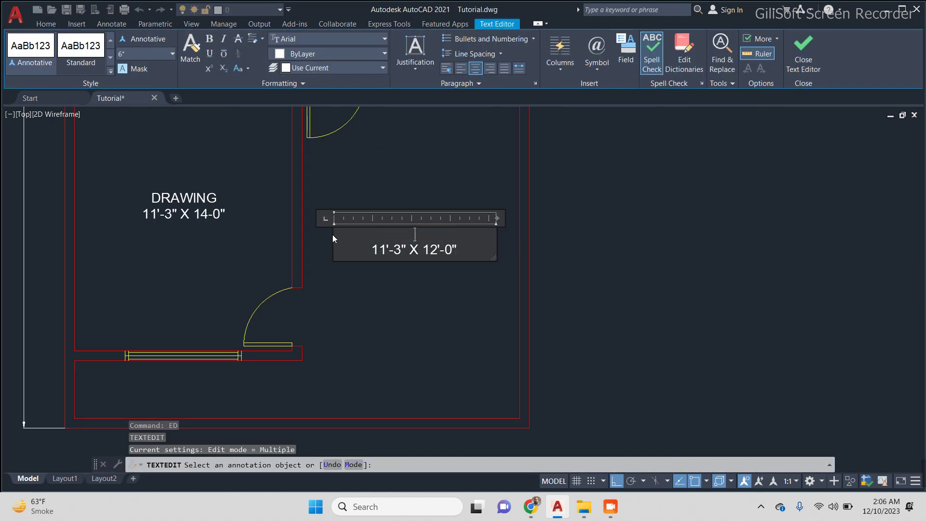
pyautogui.write('PORCH')
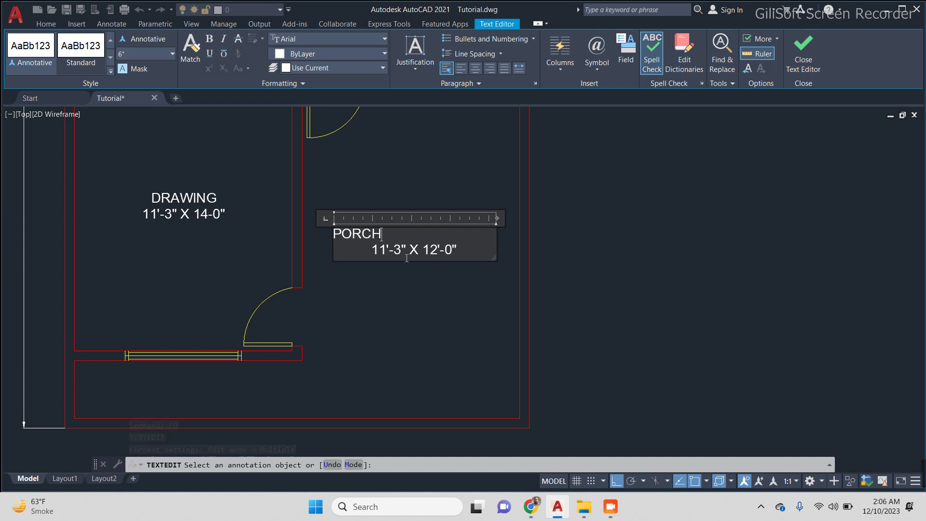
pyautogui.click(408, 276)
pyautogui.press('Escape')
# Step: Measure the porch's long wall with a temporary aligned dimension showing 17'-6"
pyautogui.moveTo(417, 332); pyautogui.dragTo(444, 299, button='middle')
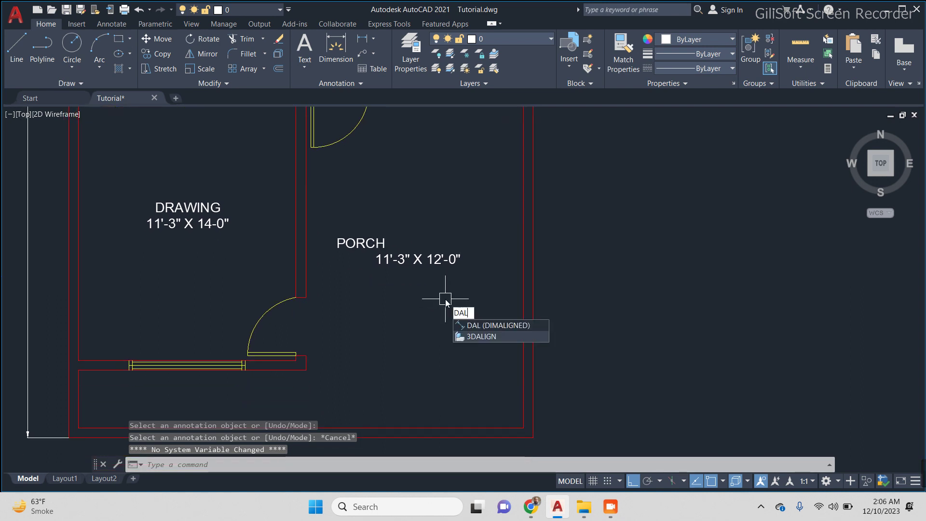
pyautogui.press('Return')
pyautogui.moveTo(502, 292); pyautogui.dragTo(506, 345, button='middle')
pyautogui.click(513, 305)
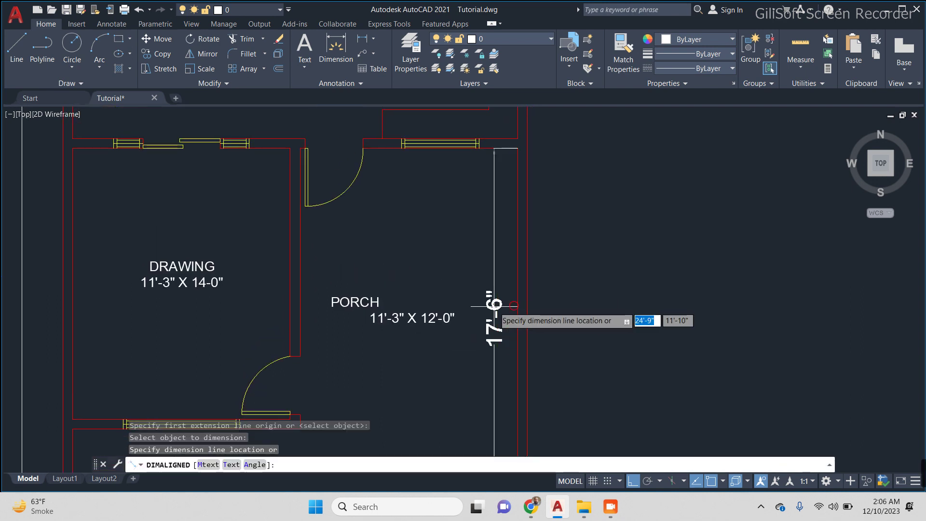
pyautogui.press('Escape')
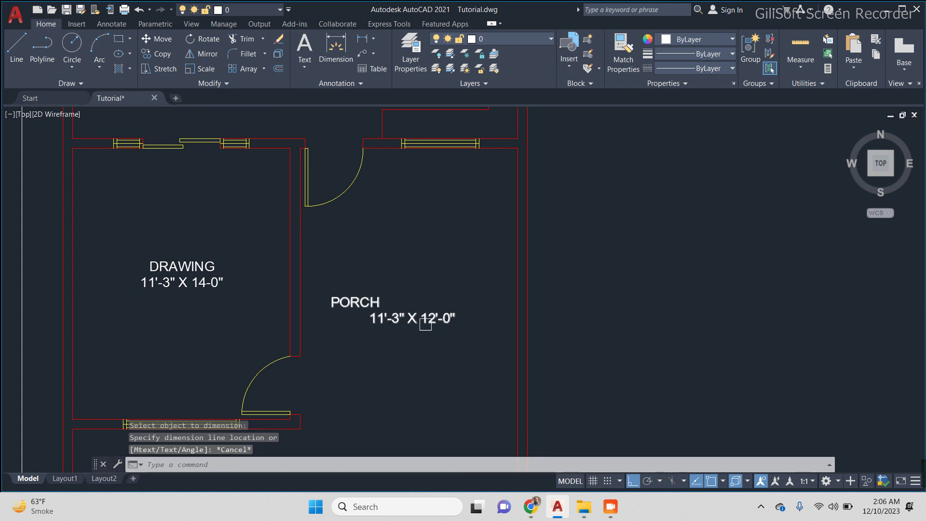
# Step: Edit the PORCH label's size with ED so it reads 11'-3" X 17'-6"
pyautogui.scroll(2, 425, 324)
pyautogui.write('ed')
pyautogui.press('Return')
pyautogui.click(427, 321)
pyautogui.moveTo(448, 319); pyautogui.dragTo(429, 320)
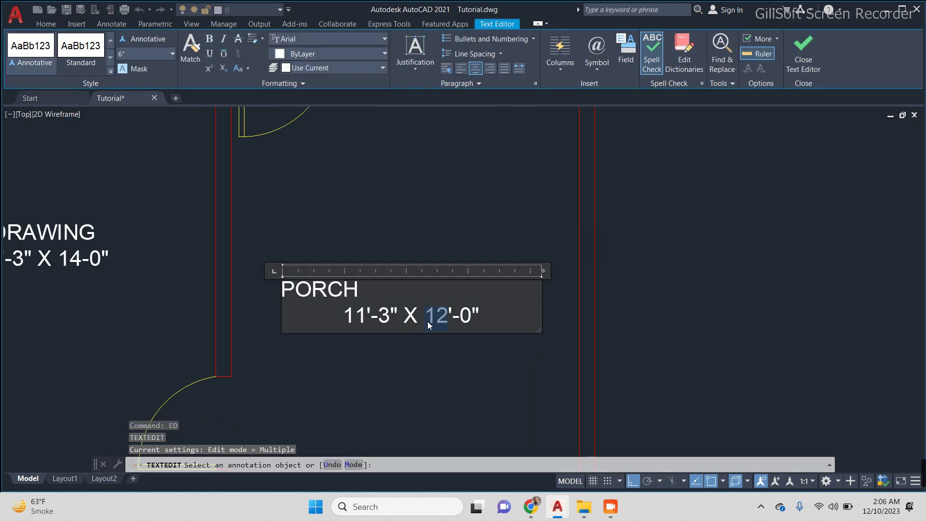
pyautogui.press('Delete')
pyautogui.write('6')
pyautogui.moveTo(369, 291); pyautogui.dragTo(259, 299)
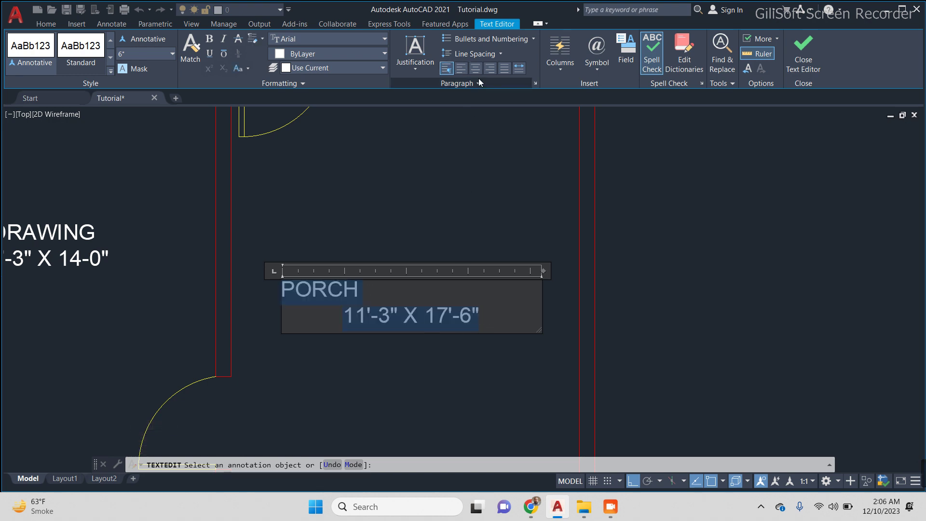
pyautogui.click(480, 174)
pyautogui.press('Escape')
# Step: Start moving the porch label, then cancel the move
pyautogui.scroll(-4, 481, 230)
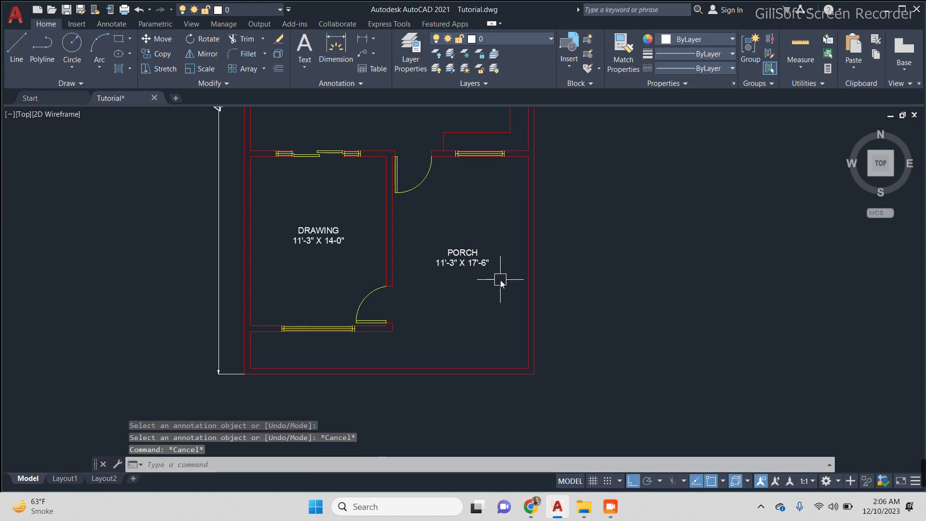
pyautogui.write('m')
pyautogui.press('Return')
pyautogui.click(482, 264)
pyautogui.press('Return')
pyautogui.click(478, 296)
pyautogui.press('Escape')
pyautogui.press('Escape')
# Step: Copy the left BEDROOM label into the top-left room
pyautogui.moveTo(490, 292); pyautogui.dragTo(473, 330, button='middle')
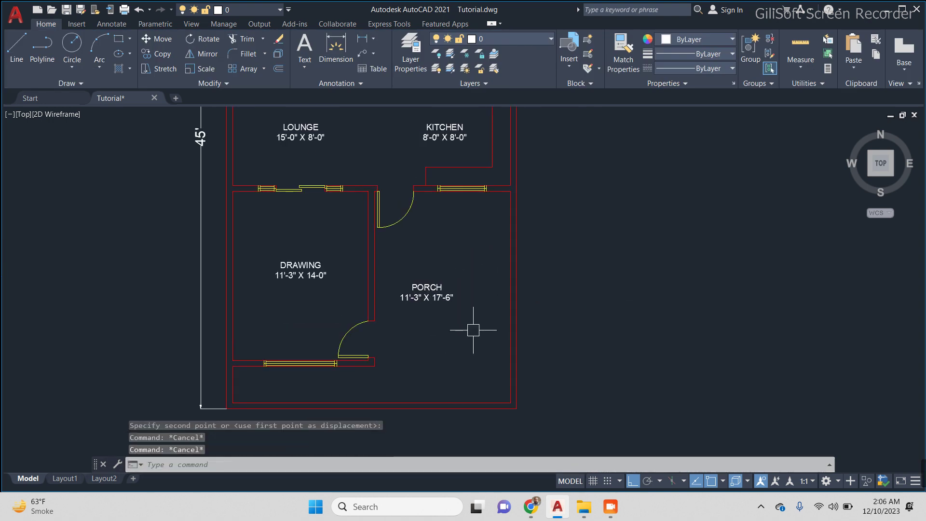
pyautogui.moveTo(375, 280); pyautogui.dragTo(415, 359, button='middle')
pyautogui.scroll(-5, 386, 321)
pyautogui.scroll(3, 381, 260)
pyautogui.scroll(2, 374, 222)
pyautogui.press('Escape')
pyautogui.write('co')
pyautogui.press('Return')
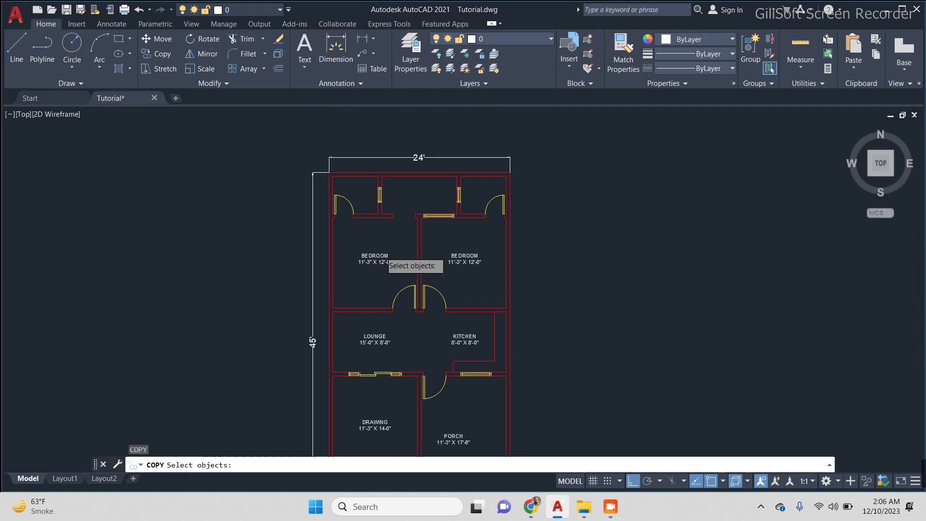
pyautogui.scroll(2, 362, 180)
pyautogui.click(372, 264)
pyautogui.press('Return')
pyautogui.click(404, 299)
pyautogui.click(406, 198)
pyautogui.press('Escape')
# Step: Move the copied label further left within the top-left room
pyautogui.scroll(3, 407, 186)
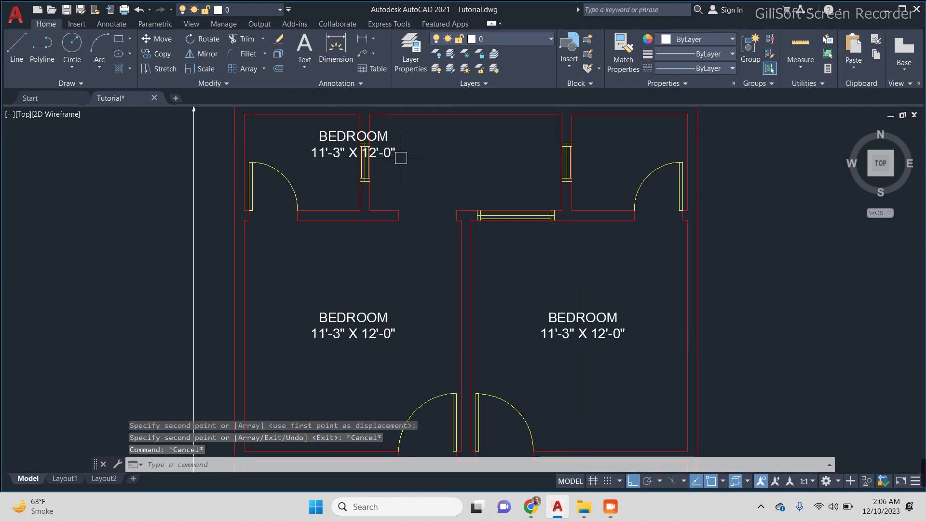
pyautogui.write('m')
pyautogui.press('Return')
pyautogui.click(446, 191)
pyautogui.press('Return')
pyautogui.click(577, 186)
pyautogui.click(533, 187)
pyautogui.press('Escape')
pyautogui.press('Escape')
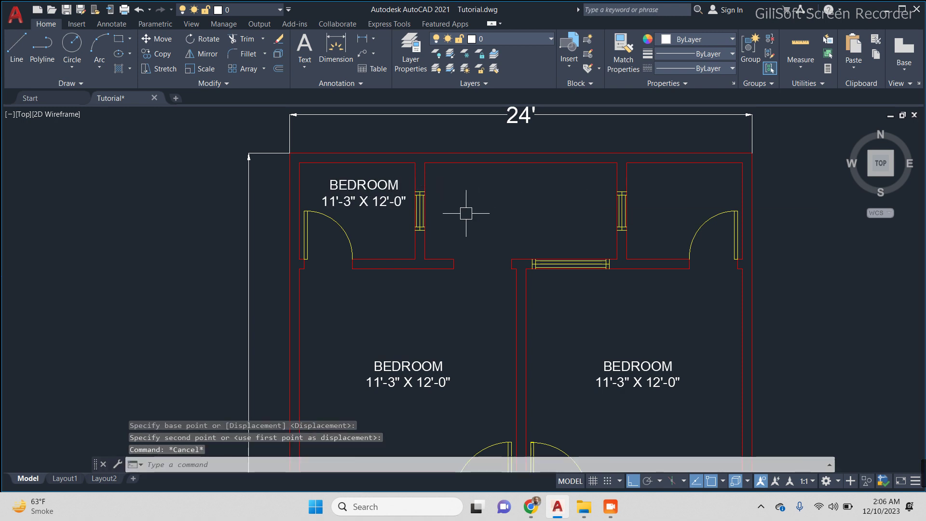
# Step: Measure the top-left room with temporary aligned dimensions, then cancel them
pyautogui.write('da')
pyautogui.press('Return')
pyautogui.press('Return')
pyautogui.scroll(4, 443, 227)
pyautogui.click(383, 161)
pyautogui.press('Escape')
pyautogui.press('Return')
pyautogui.press('Return')
pyautogui.click(458, 185)
pyautogui.click(464, 251)
pyautogui.press('Escape')
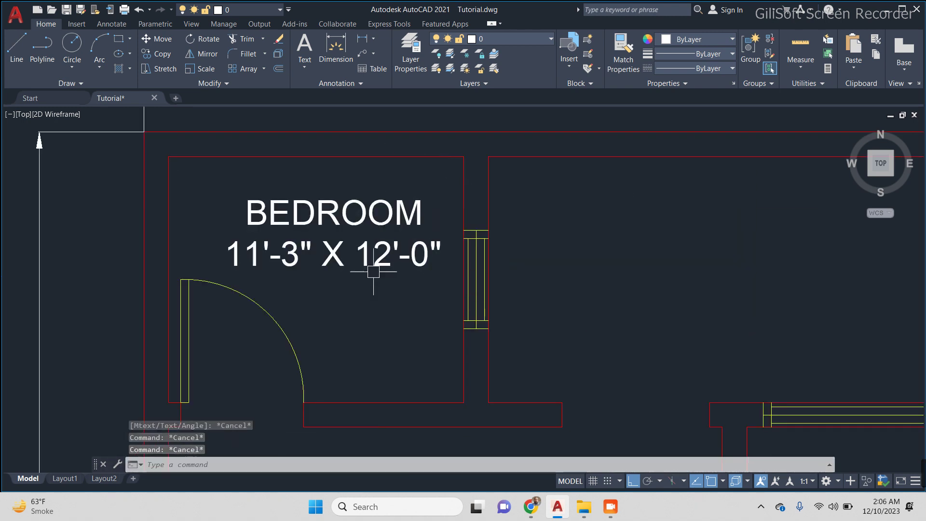
# Step: Change the copied label's size to 6'-0" X 5'-0" using ED
pyautogui.moveTo(373, 279); pyautogui.dragTo(427, 275, button='middle')
pyautogui.write('ed')
pyautogui.press('Return')
pyautogui.click(348, 254)
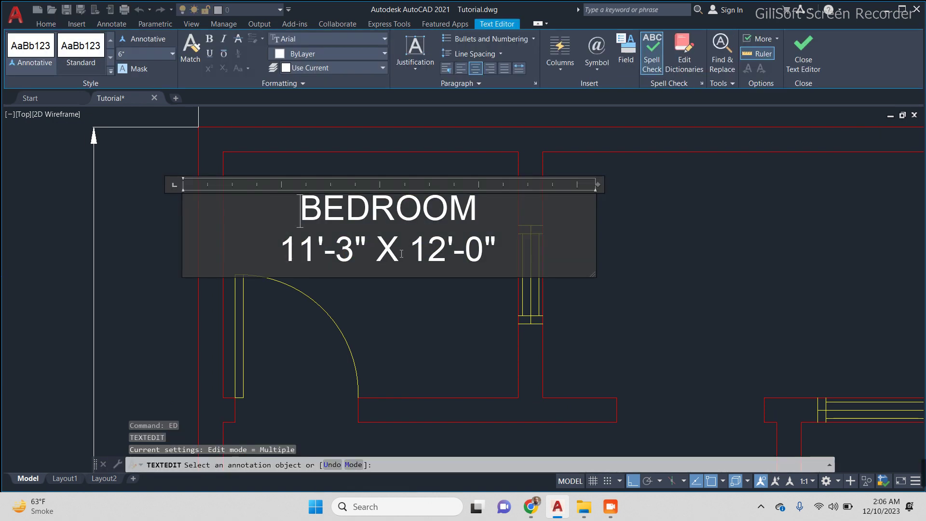
pyautogui.write('6')
pyautogui.press('Right')
pyautogui.press('Right')
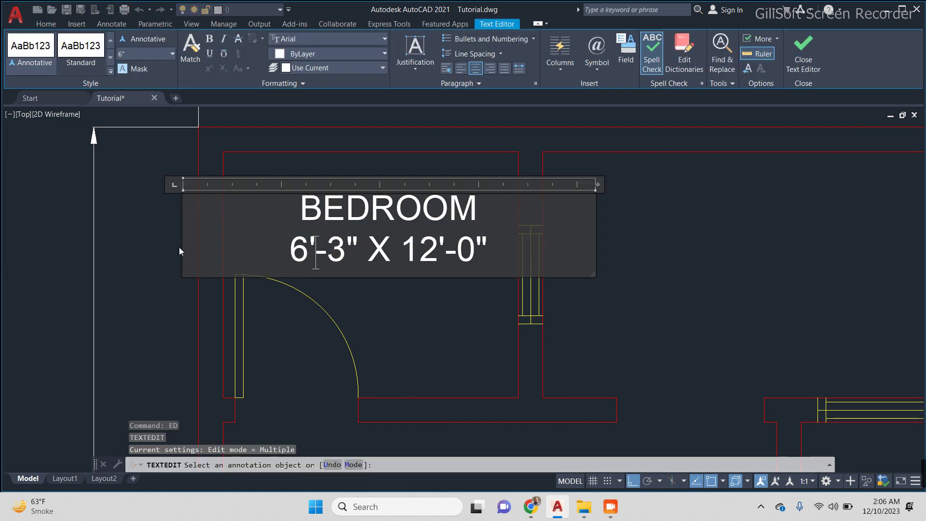
pyautogui.press('Delete')
pyautogui.write('0')
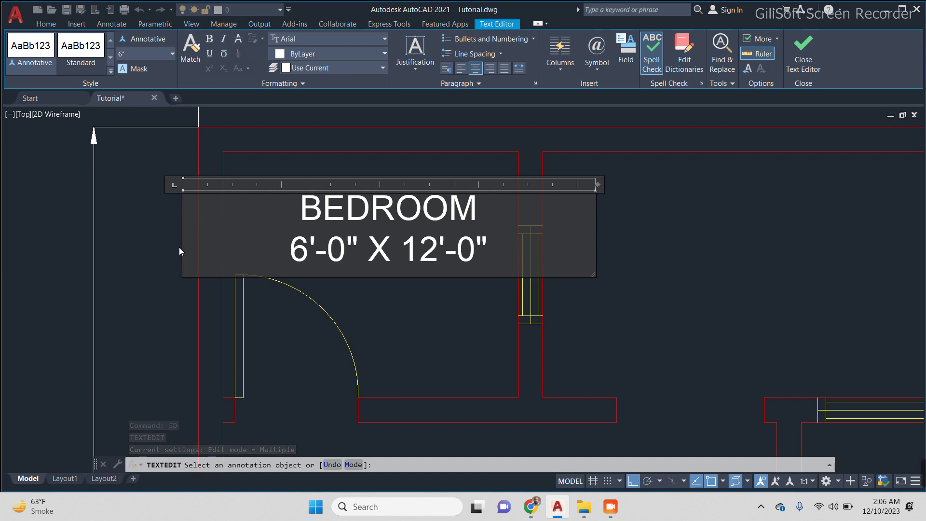
pyautogui.press('Delete')
pyautogui.write('5')
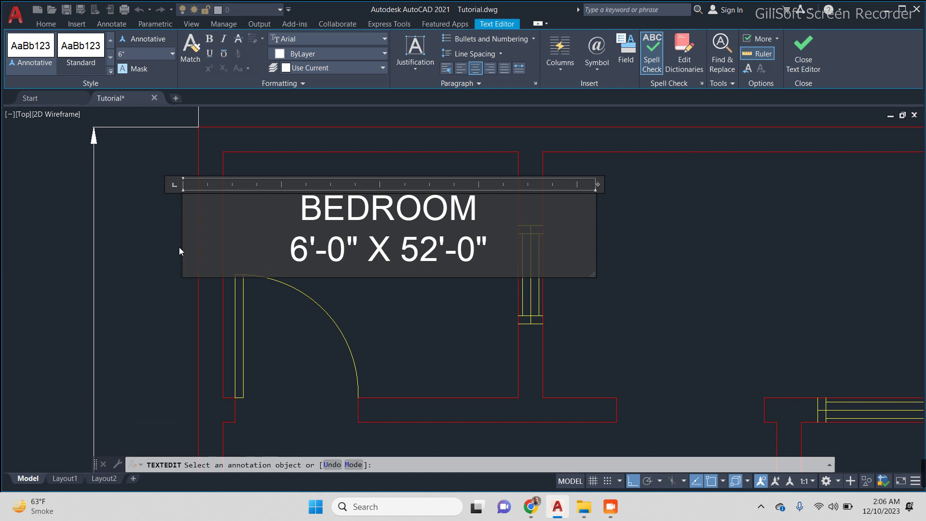
pyautogui.press('Delete')
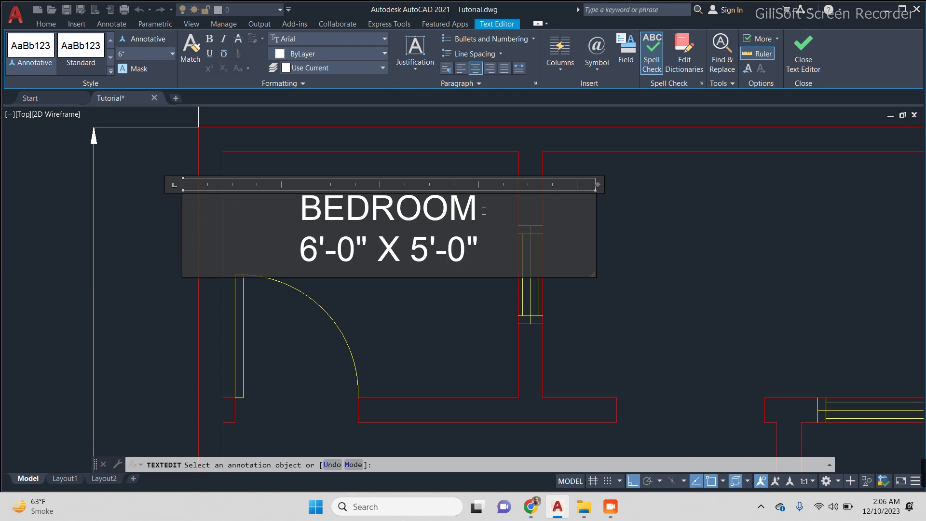
# Step: Rename the room in the label to BATH and finish editing
pyautogui.write('BATH6\'-0" X 5\'-0')
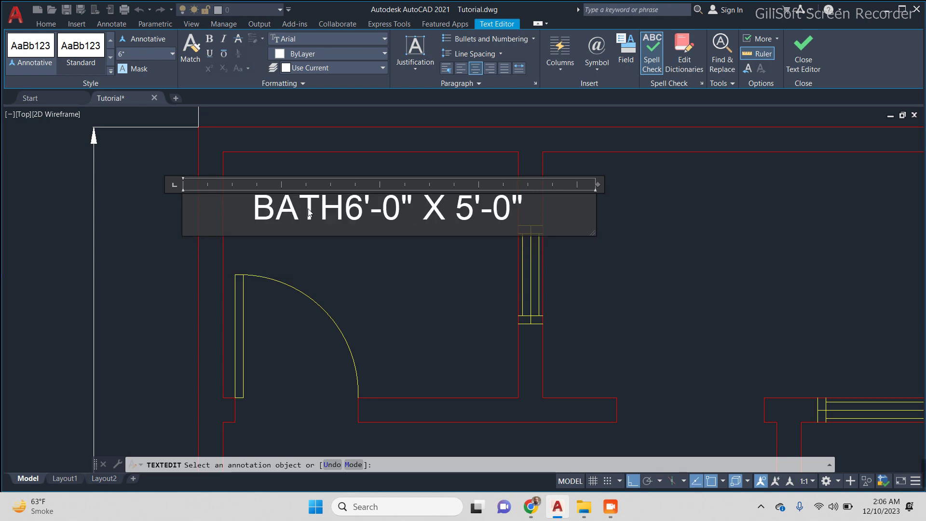
pyautogui.click(429, 336)
pyautogui.scroll(-3, 430, 290)
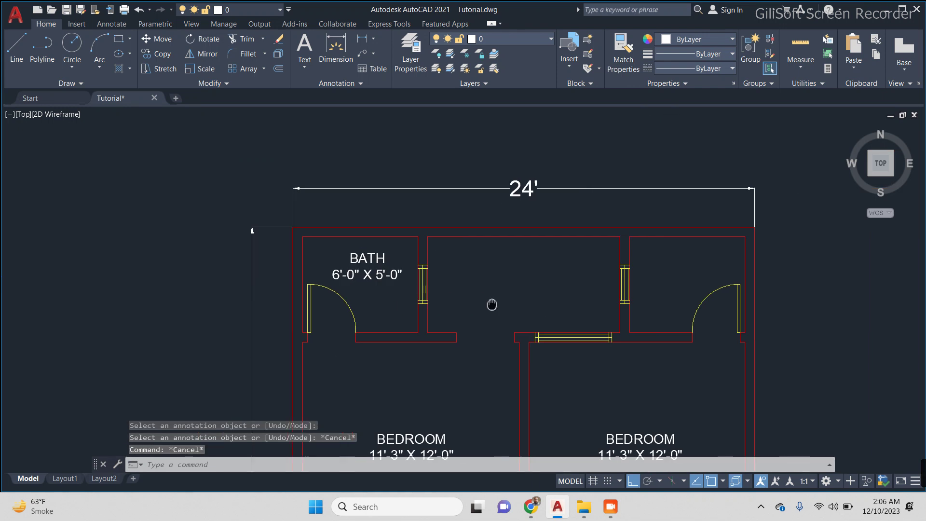
pyautogui.moveTo(492, 306); pyautogui.dragTo(387, 287, button='middle')
# Step: Copy the BATH label into the top-right room
pyautogui.write('co')
pyautogui.press('Return')
pyautogui.click(291, 263)
pyautogui.press('Return')
pyautogui.click(278, 125)
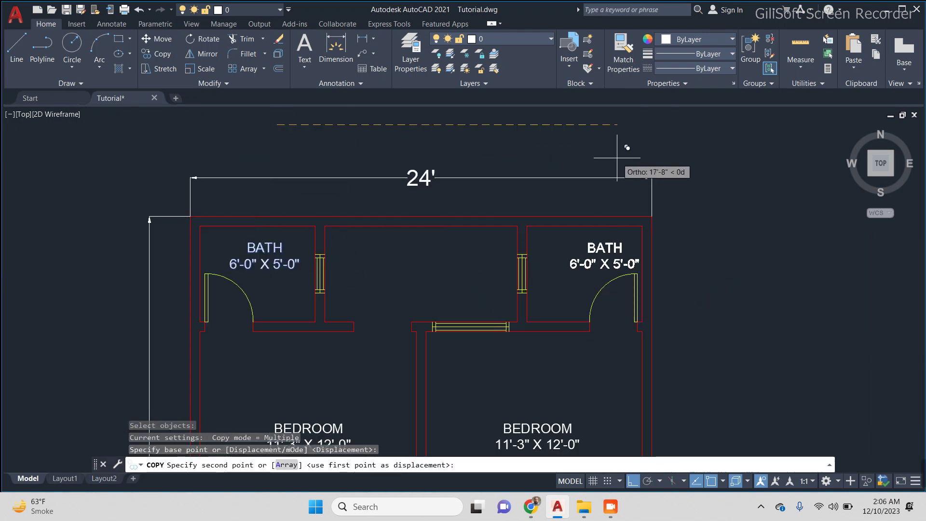
pyautogui.press('Return')
pyautogui.press('Return')
# Step: Copy the BATH label again into the middle top room
pyautogui.click(270, 264)
pyautogui.press('Return')
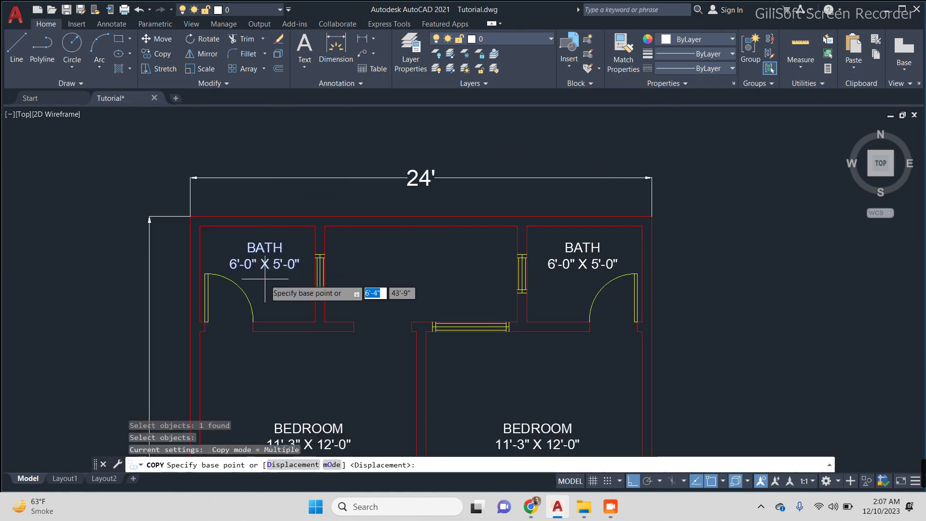
pyautogui.click(265, 281)
pyautogui.click(424, 272)
pyautogui.press('Escape')
pyautogui.press('Escape')
pyautogui.press('Escape')
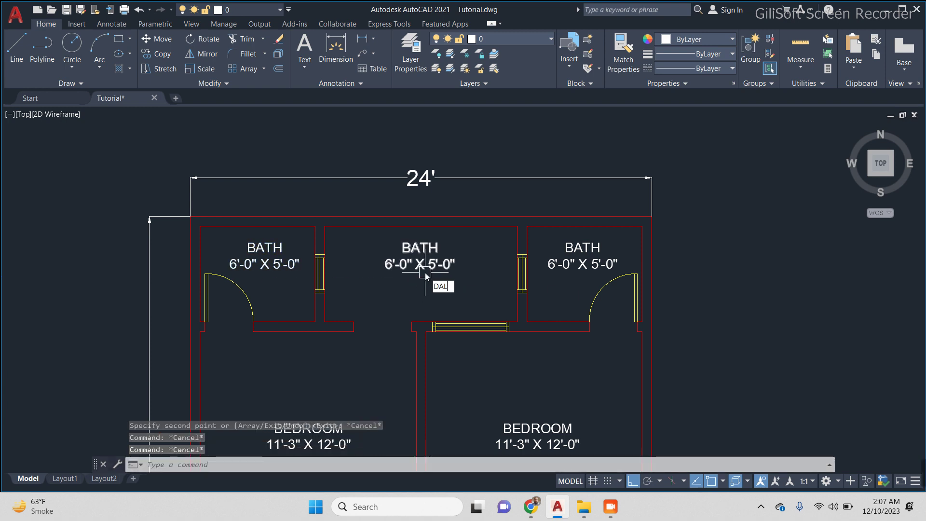
# Step: Measure the middle room's 10' width and check the copied label's size
pyautogui.press('Return')
pyautogui.click(324, 226)
pyautogui.click(516, 225)
pyautogui.press('Escape')
pyautogui.write('ED')
pyautogui.press('Return')
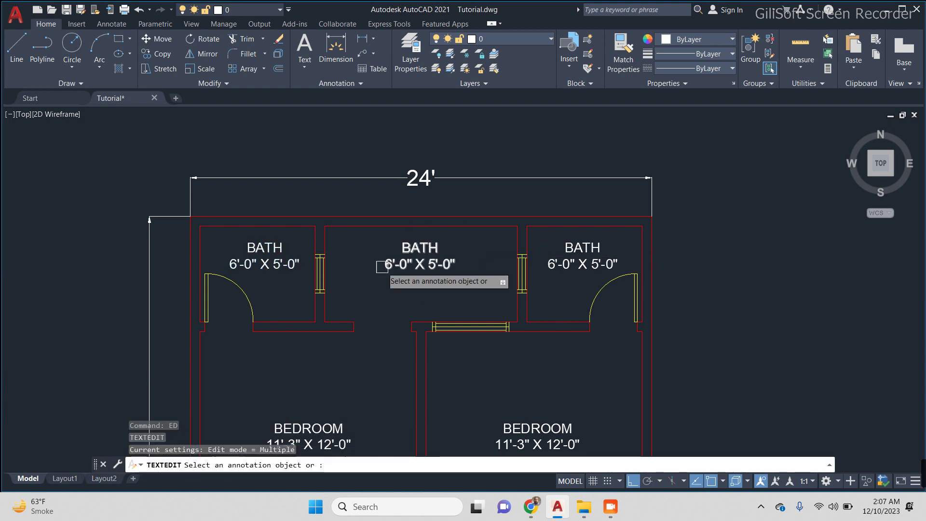
pyautogui.scroll(2, 381, 266)
pyautogui.click(401, 263)
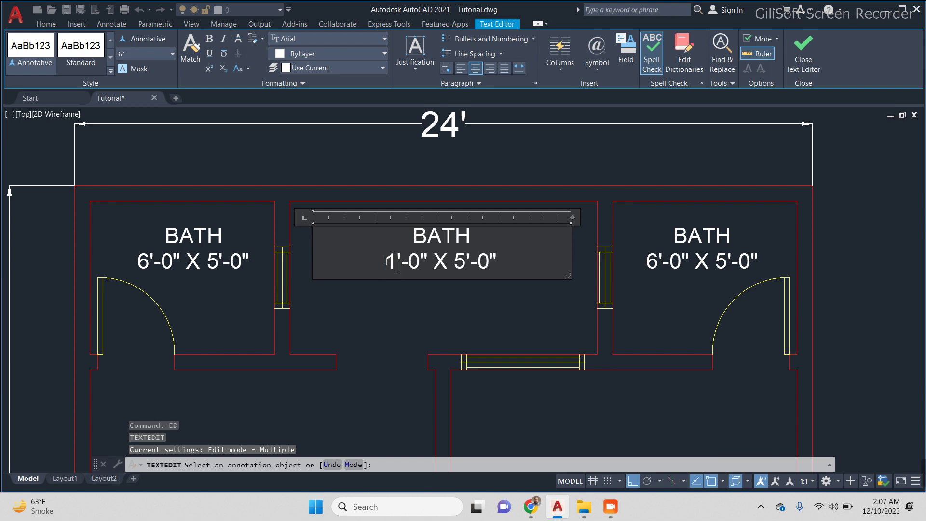
pyautogui.write('0')
pyautogui.click(438, 314)
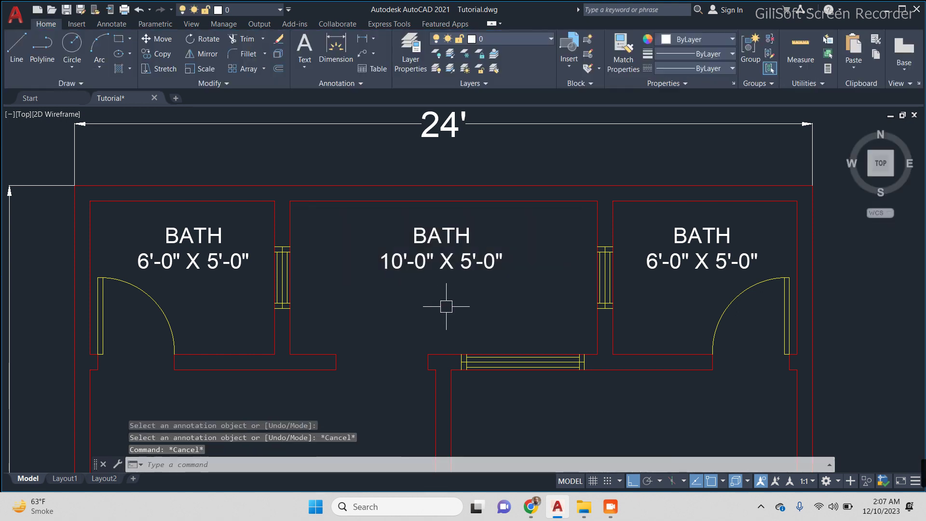
# Step: Rename the middle label WASHING AREA, with 10'-0" X 5'-0" on its own line
pyautogui.click(471, 263)
pyautogui.moveTo(475, 236); pyautogui.dragTo(373, 237)
pyautogui.write('WASHING AREA10\'-0" X')
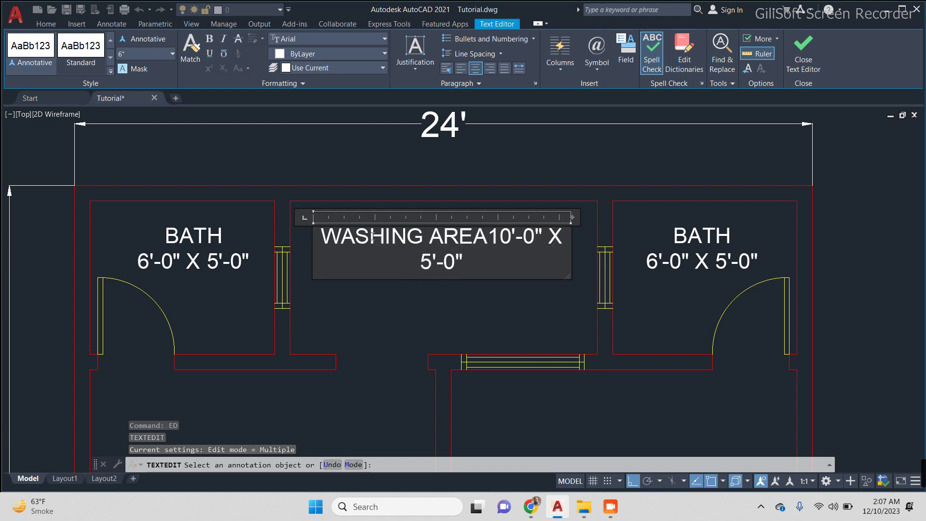
pyautogui.press('Return')
pyautogui.click(432, 294)
pyautogui.press('Escape')
pyautogui.press('Escape')
pyautogui.press('Escape')
# Step: Pan and zoom to bring the drawing room and porch back into view
pyautogui.scroll(-3, 449, 313)
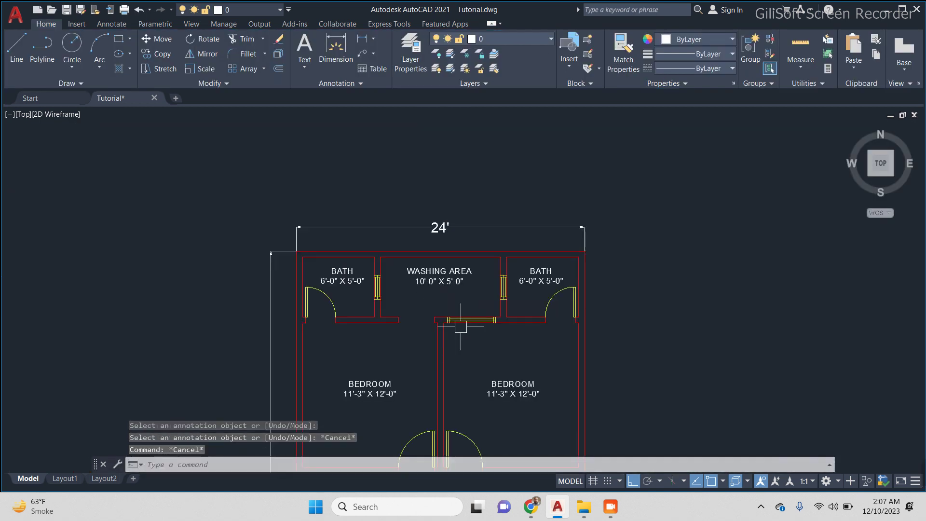
pyautogui.scroll(-2, 498, 310)
pyautogui.moveTo(498, 311); pyautogui.dragTo(507, 270, button='middle')
pyautogui.scroll(2, 511, 260)
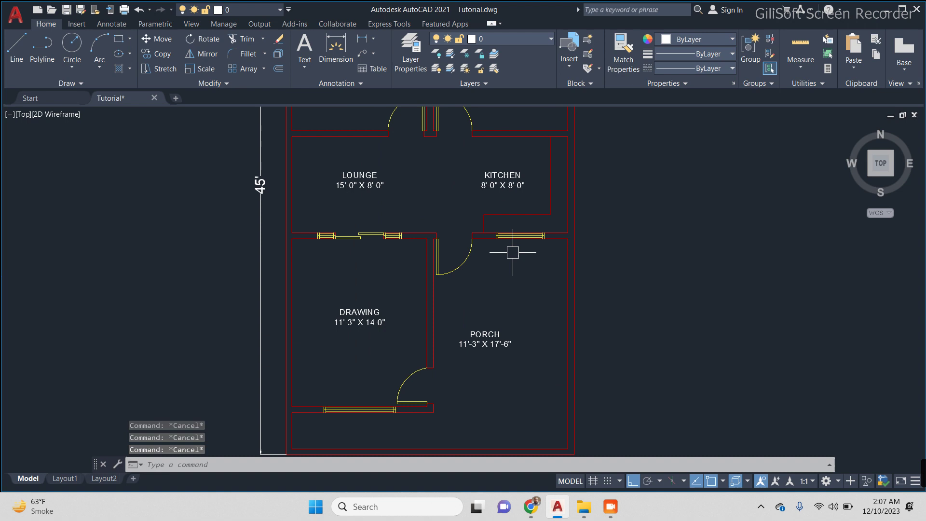
pyautogui.scroll(2, 501, 241)
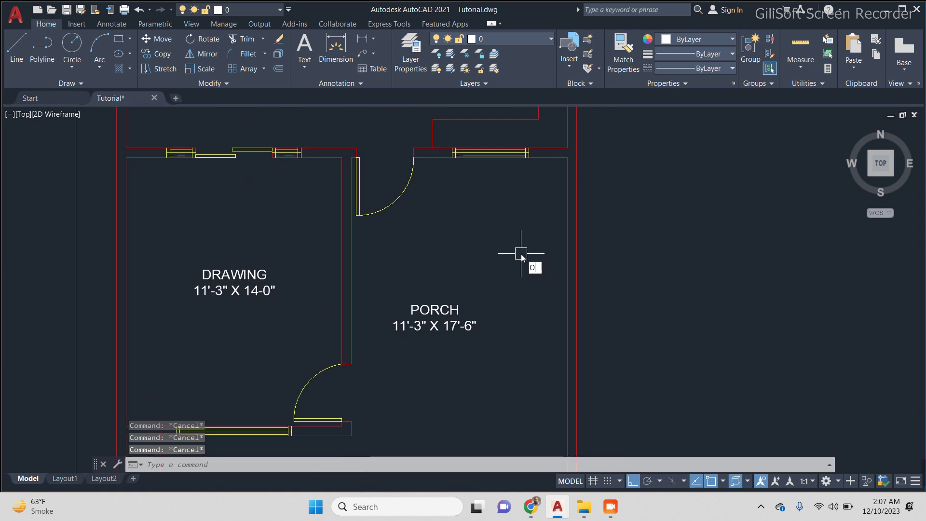
pyautogui.click(617, 514)
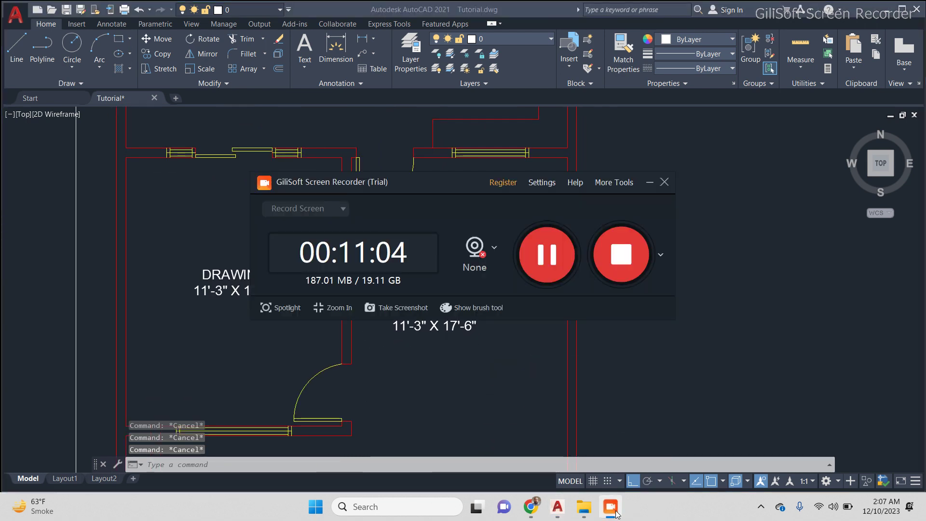
pyautogui.click(617, 514)
pyautogui.moveTo(474, 219); pyautogui.dragTo(483, 251, button='middle')
# Step: Try offsetting the porch wall line by the 3-foot distance, then cancel
pyautogui.press('Return')
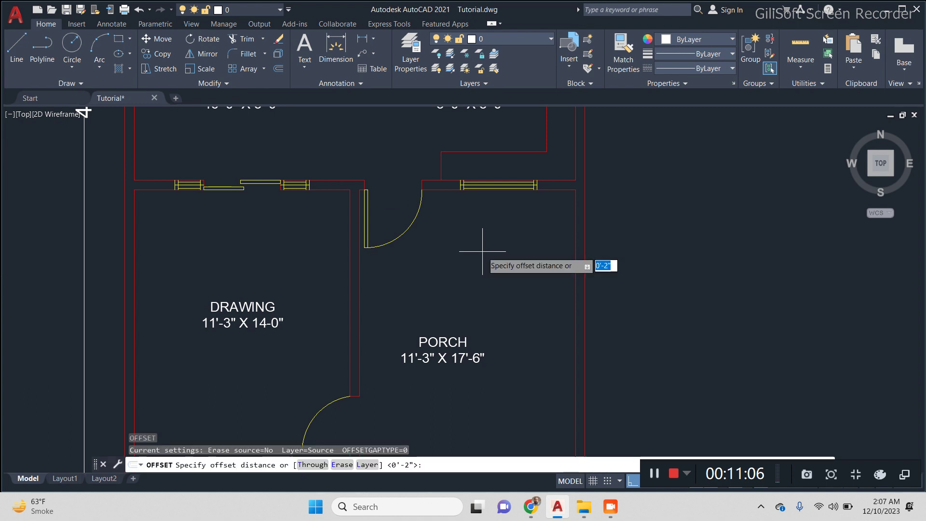
pyautogui.press('Return')
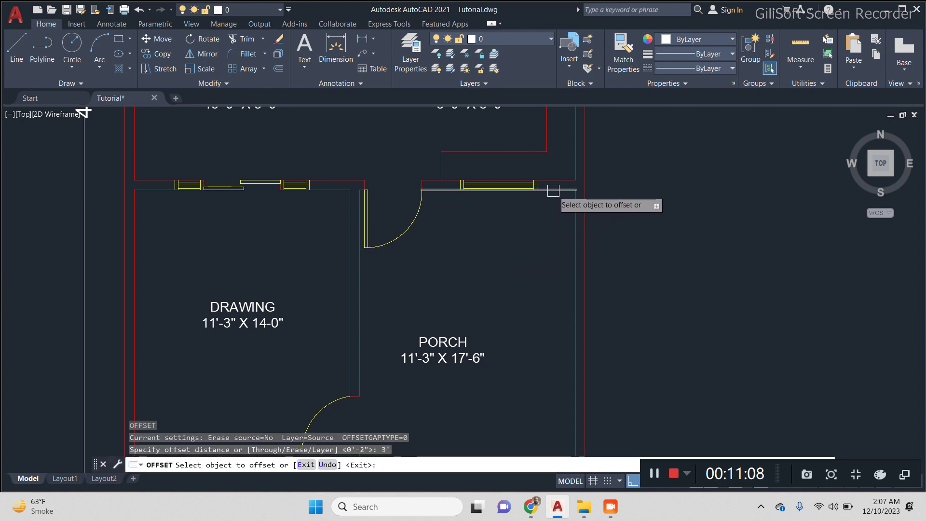
pyautogui.click(574, 285)
pyautogui.press('Escape')
pyautogui.press('Escape')
pyautogui.press('Escape')
# Step: Draw a vertical line from beside the porch door down to the offset line
pyautogui.moveTo(524, 283)
pyautogui.mouseDown(button='middle')
pyautogui.moveTo(451, 212)
pyautogui.moveTo(480, 252)
pyautogui.mouseUp(button='middle')
pyautogui.write('l')
pyautogui.press('Return')
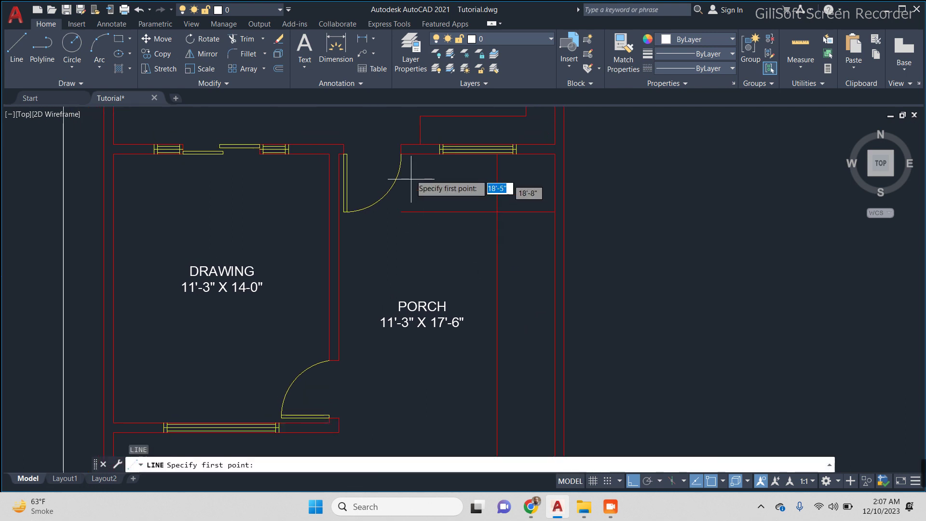
pyautogui.click(370, 156)
pyautogui.click(409, 213)
pyautogui.press('Escape')
pyautogui.press('Escape')
pyautogui.press('Escape')
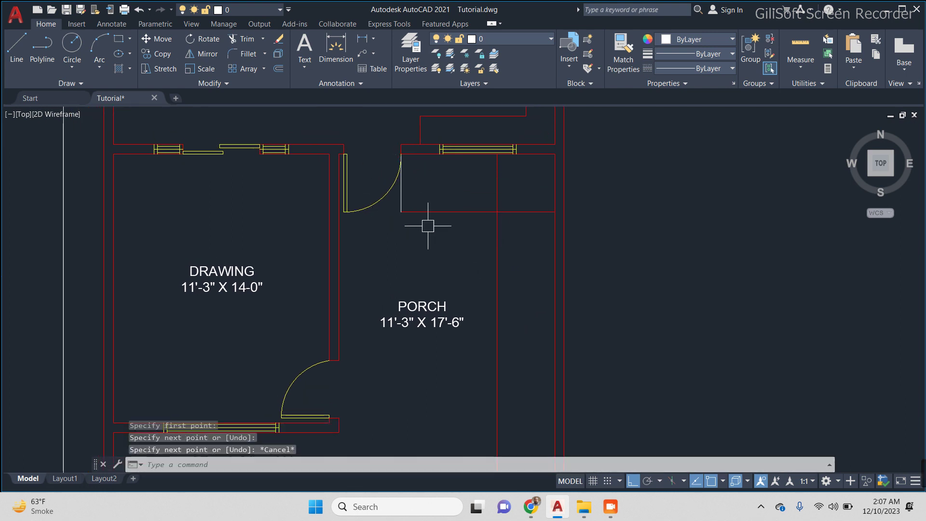
pyautogui.moveTo(478, 249)
pyautogui.mouseDown(button='middle')
pyautogui.moveTo(467, 242)
pyautogui.moveTo(519, 215)
pyautogui.mouseUp(button='middle')
pyautogui.write('f')
pyautogui.press('Return')
pyautogui.press('Escape')
pyautogui.press('Escape')
# Step: Offset the horizontal line 12 inches downward four times using Multiple
pyautogui.write('o')
pyautogui.press('Return')
pyautogui.write('12')
pyautogui.press('Return')
pyautogui.click(524, 207)
pyautogui.write('m')
pyautogui.press('Return')
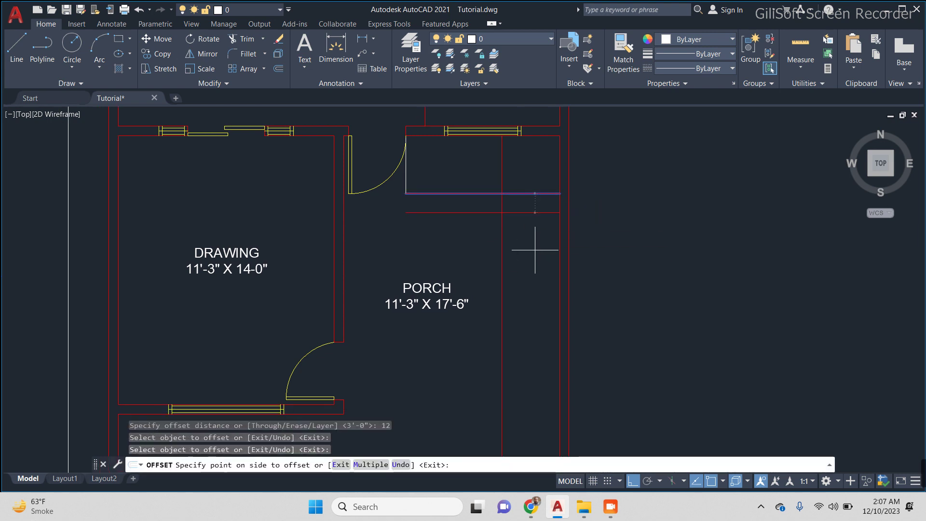
pyautogui.click(534, 251)
pyautogui.click(533, 273)
pyautogui.click(534, 304)
pyautogui.click(533, 347)
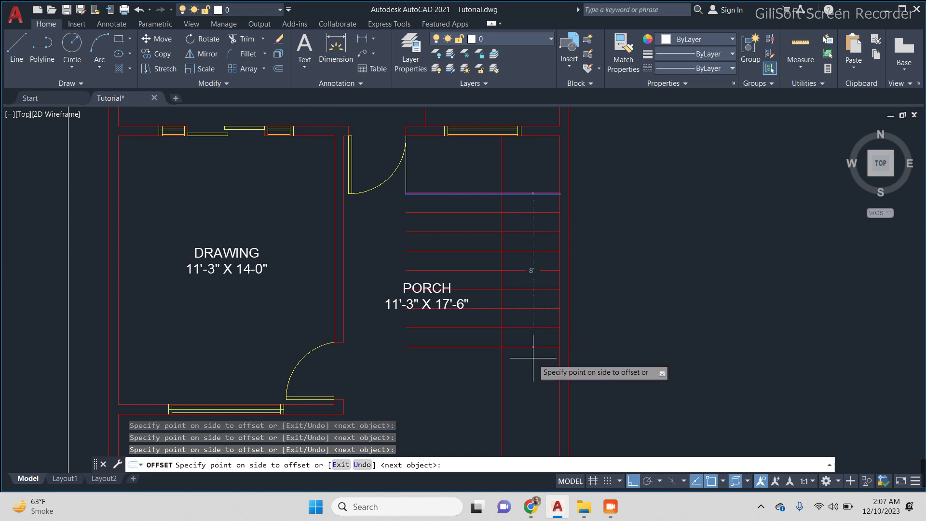
pyautogui.press('Escape')
# Step: Erase the extra step lines and the unwanted horizontal line
pyautogui.click(534, 279)
pyautogui.click(512, 143)
pyautogui.write('e')
pyautogui.press('Return')
pyautogui.click(529, 188)
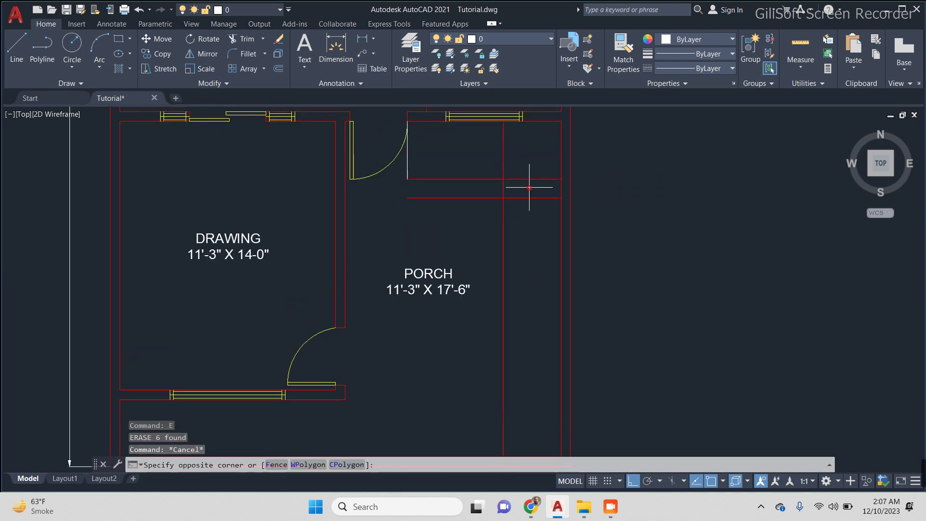
pyautogui.write('e')
pyautogui.press('Return')
pyautogui.press('Escape')
pyautogui.press('Escape')
# Step: Offset the porch's top line repeatedly at 12 inches down to the porch bottom
pyautogui.press('Return')
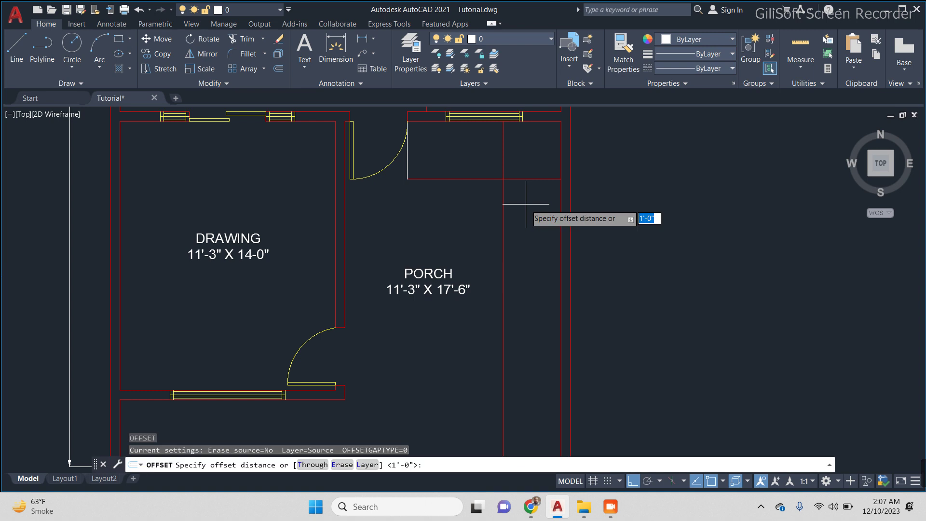
pyautogui.write('12')
pyautogui.press('Return')
pyautogui.click(531, 182)
pyautogui.write('M')
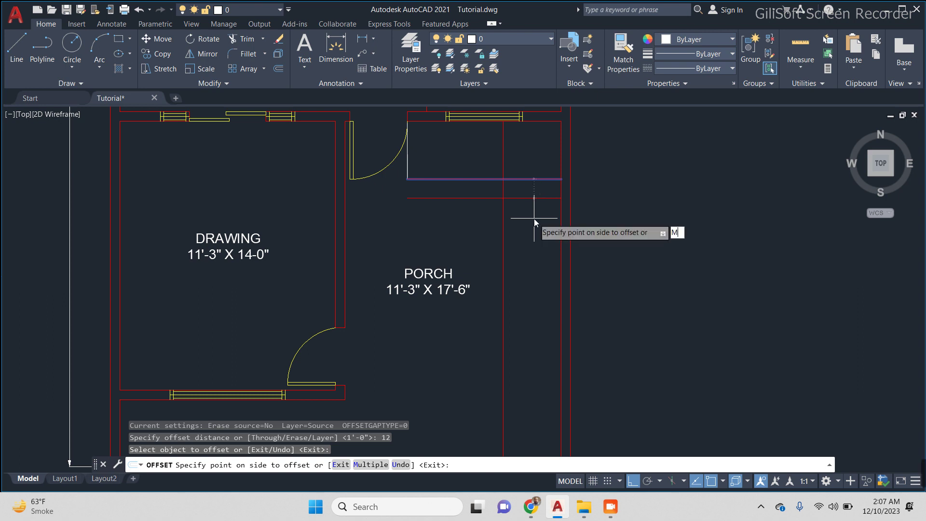
pyautogui.press('Return')
pyautogui.scroll(-2, 533, 246)
pyautogui.scroll(1, 531, 217)
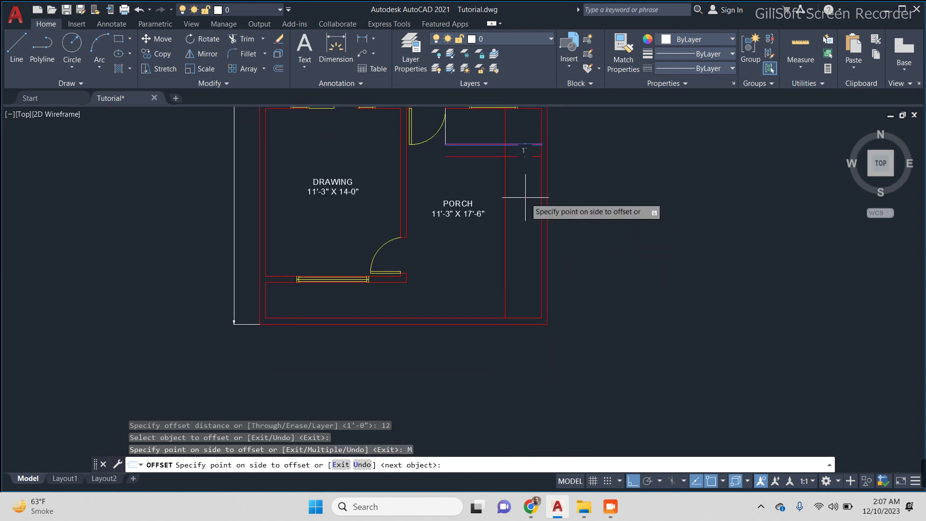
pyautogui.click(529, 222)
pyautogui.click(530, 225)
pyautogui.click(529, 227)
pyautogui.click(530, 253)
pyautogui.click(530, 273)
pyautogui.click(531, 290)
pyautogui.click(535, 337)
pyautogui.click(537, 370)
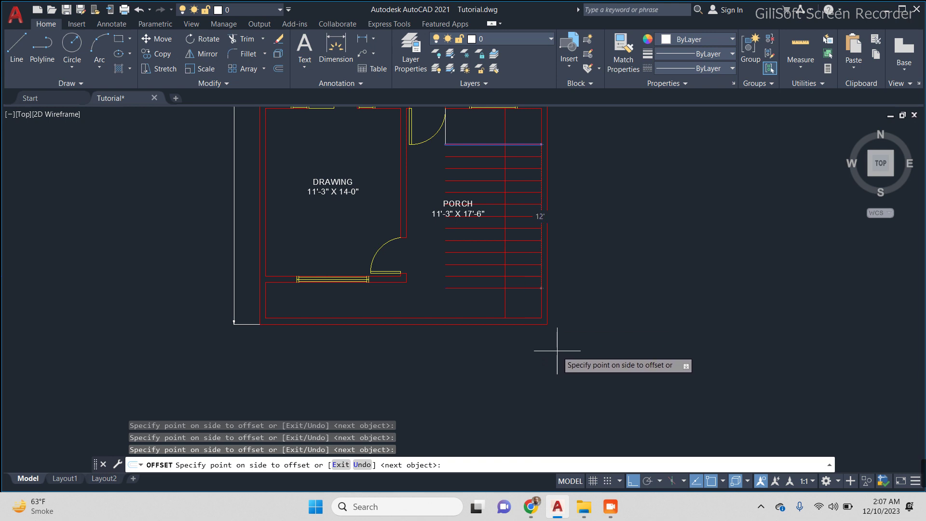
pyautogui.press('Escape')
pyautogui.press('Escape')
pyautogui.press('Escape')
pyautogui.moveTo(493, 205); pyautogui.dragTo(505, 277, button='middle')
pyautogui.write('TR')
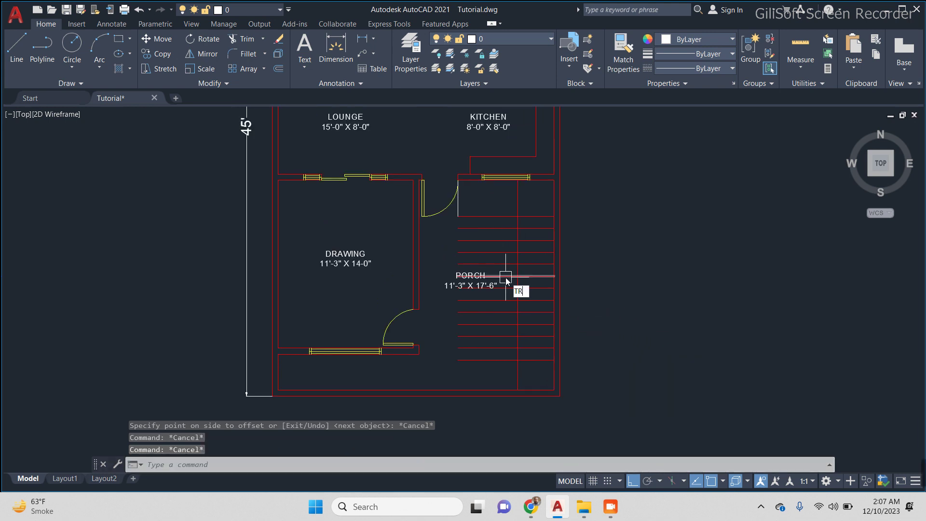
# Step: Start TRIM and select the vertical porch line as the cutting edge
pyautogui.press('Return')
pyautogui.press('Escape')
pyautogui.press('Escape')
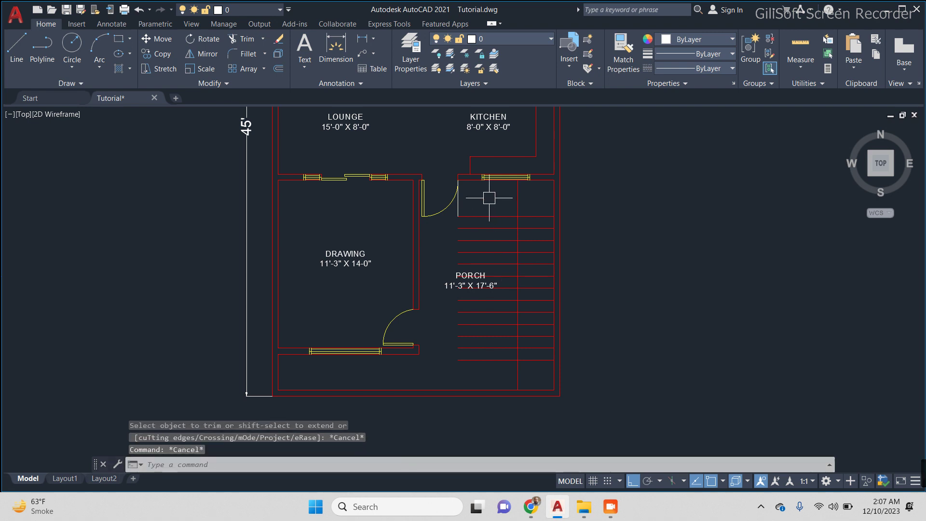
pyautogui.moveTo(499, 336); pyautogui.dragTo(466, 333, button='middle')
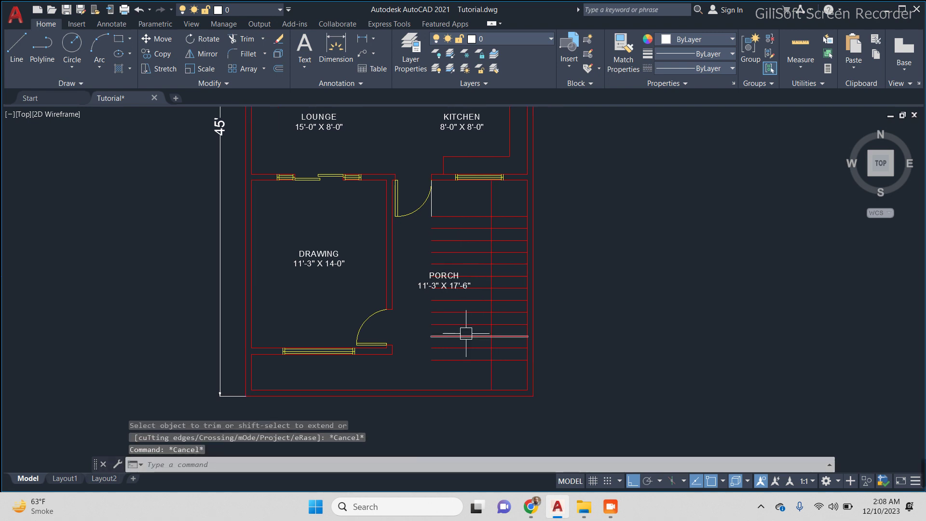
pyautogui.write('TR')
pyautogui.press('Return')
pyautogui.scroll(2, 465, 334)
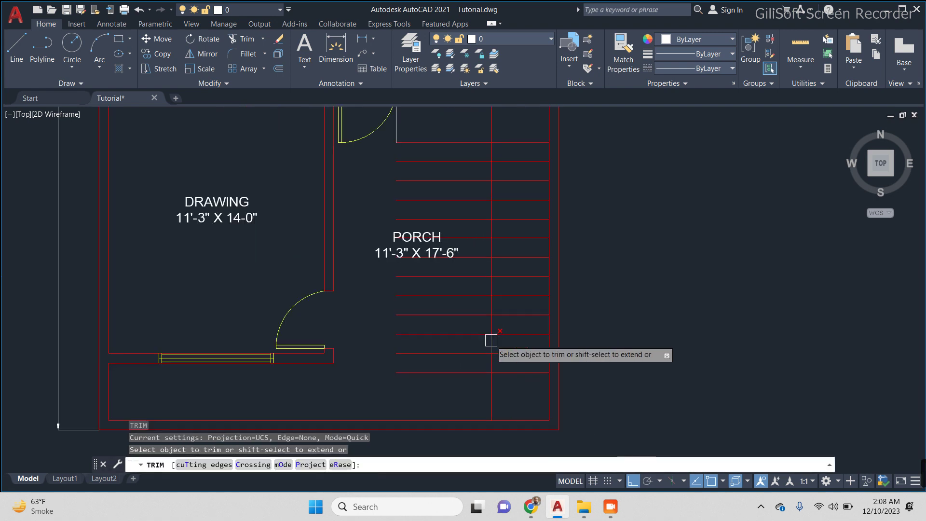
pyautogui.scroll(2, 489, 337)
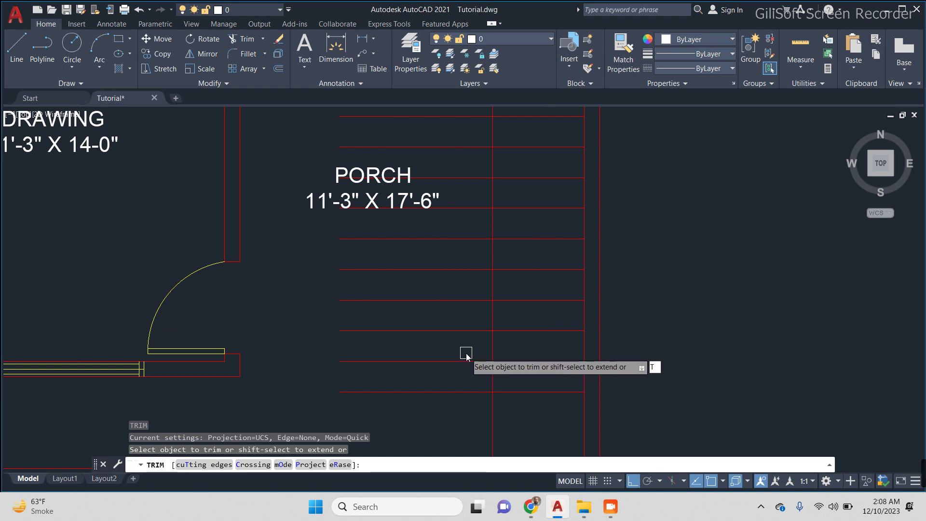
pyautogui.write('t')
pyautogui.press('Return')
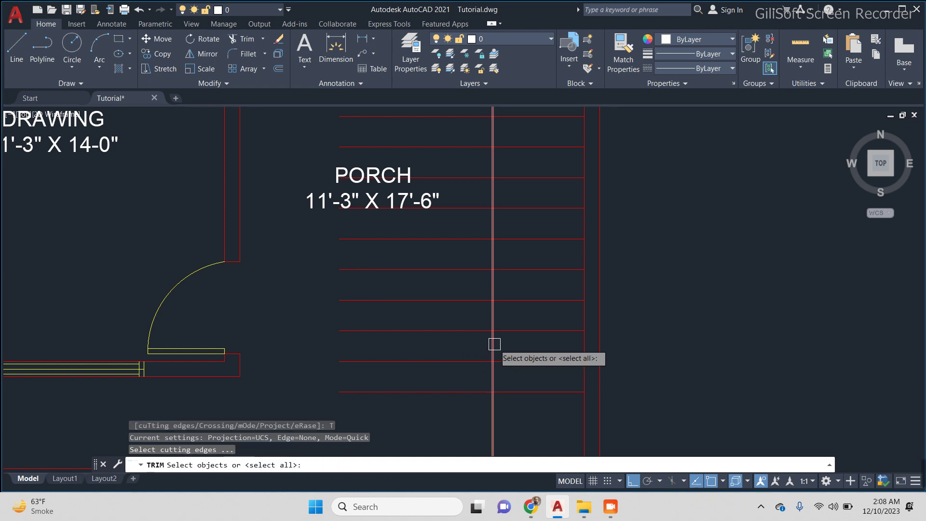
pyautogui.click(494, 345)
pyautogui.press('Return')
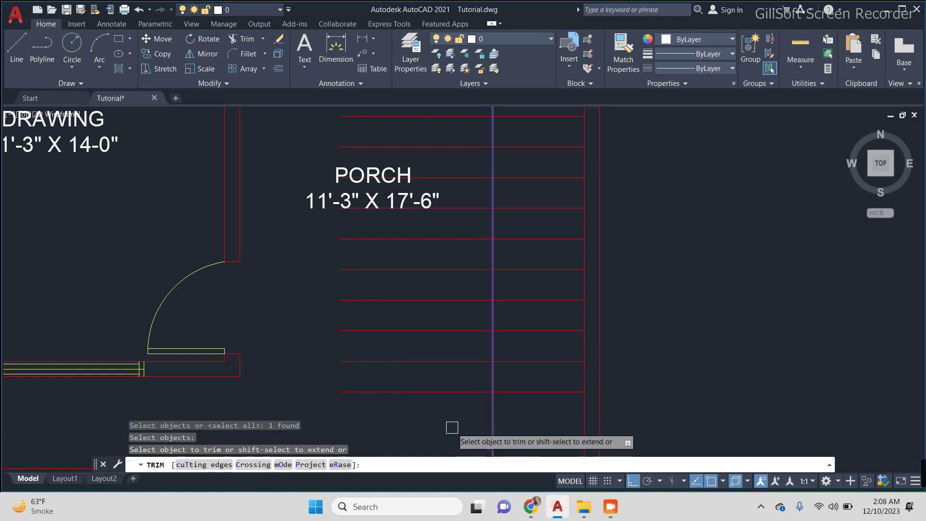
# Step: Fence-trim the stair lines left of the boundary, then undo the result
pyautogui.scroll(-2, 454, 415)
pyautogui.click(456, 420)
pyautogui.click(451, 198)
pyautogui.press('Return')
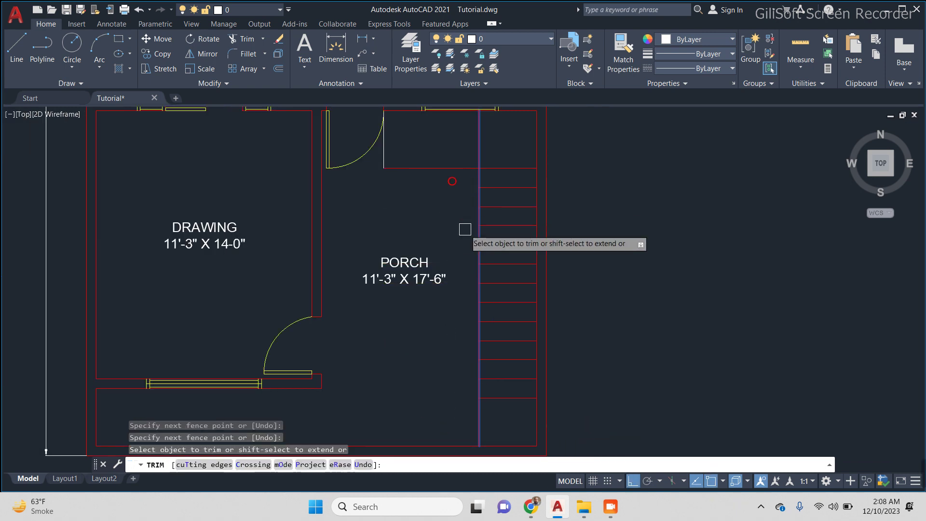
pyautogui.press('Escape')
pyautogui.hotkey('ctrl', 'z')
pyautogui.press('Escape')
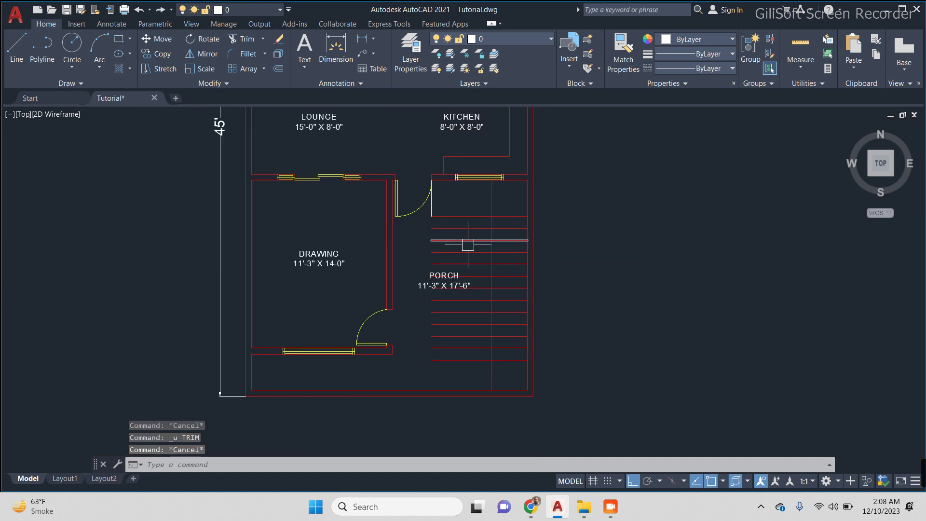
pyautogui.write('TR')
# Step: Retry trimming the stair ends against the vertical line, then undo again
pyautogui.press('Return')
pyautogui.scroll(3, 471, 250)
pyautogui.write('T')
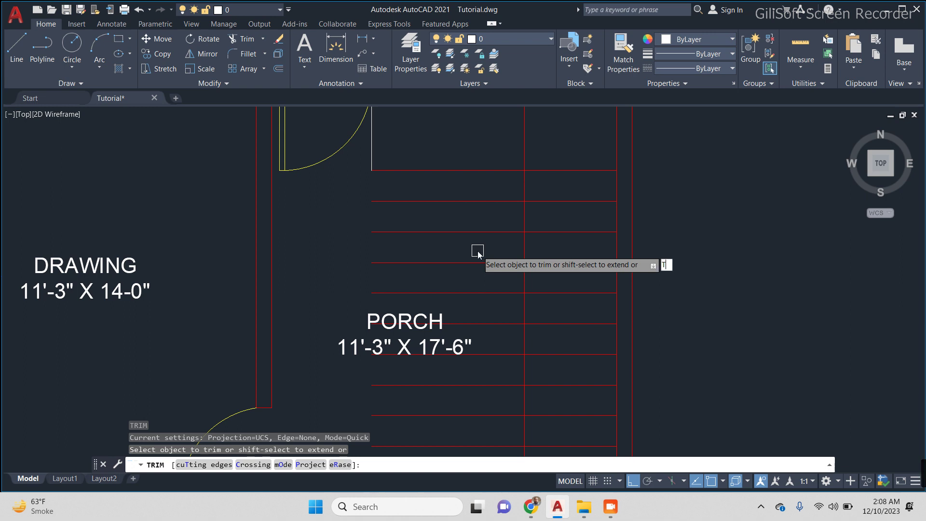
pyautogui.press('Return')
pyautogui.click(519, 249)
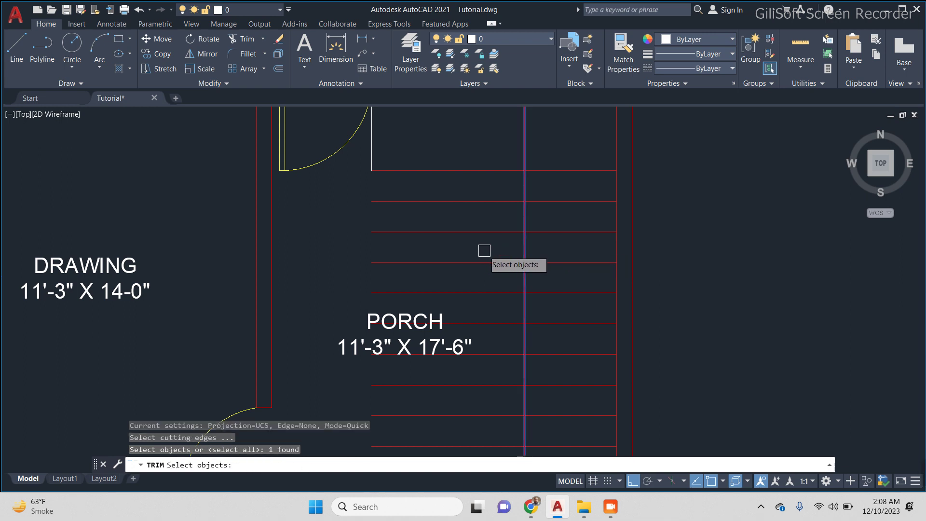
pyautogui.scroll(-4, 482, 250)
pyautogui.press('Return')
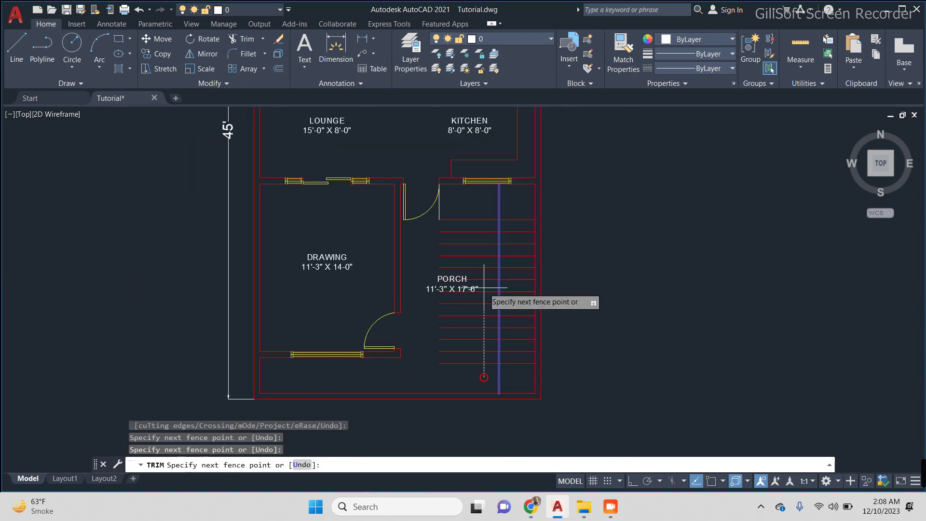
pyautogui.moveTo(483, 376); pyautogui.dragTo(484, 227)
pyautogui.press('Escape')
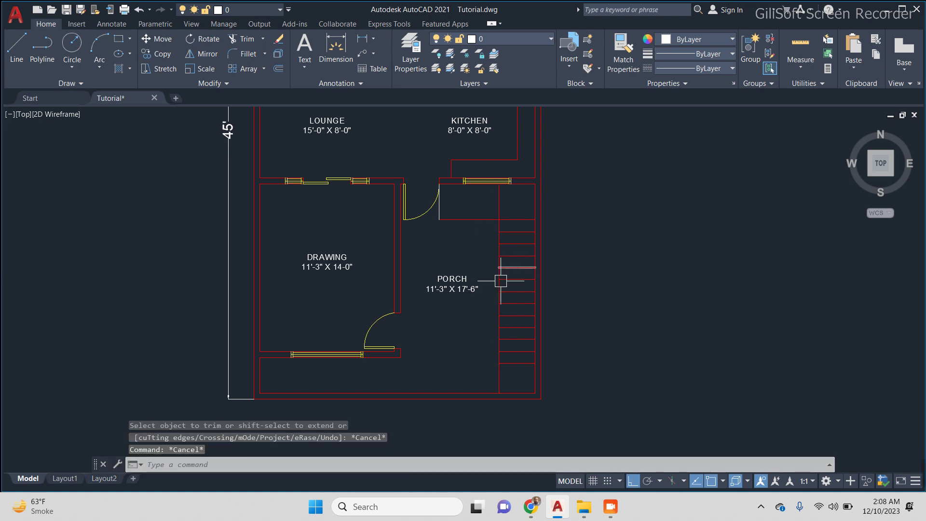
pyautogui.hotkey('ctrl', 'z')
pyautogui.write('TR')
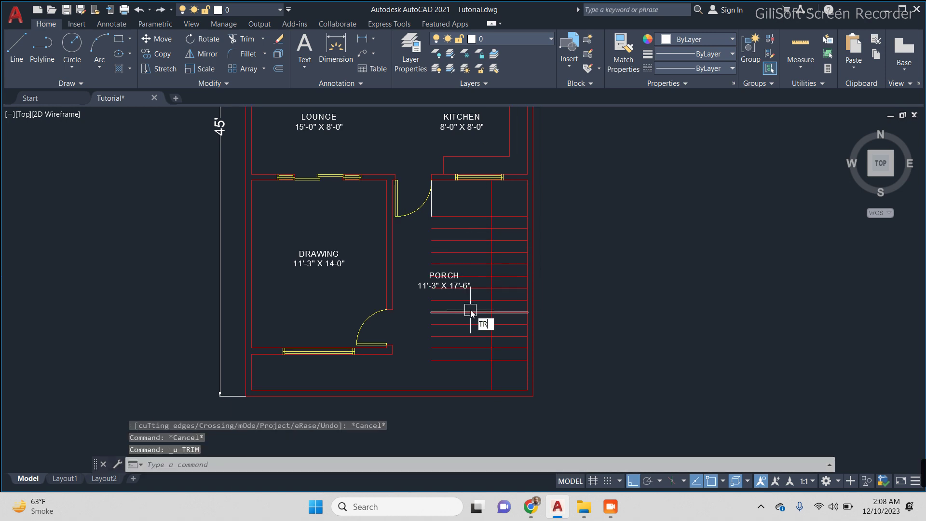
# Step: Restart and cancel the trim command several times
pyautogui.press('Return')
pyautogui.press('Escape')
pyautogui.scroll(2, 475, 316)
pyautogui.press('Escape')
pyautogui.press('space')
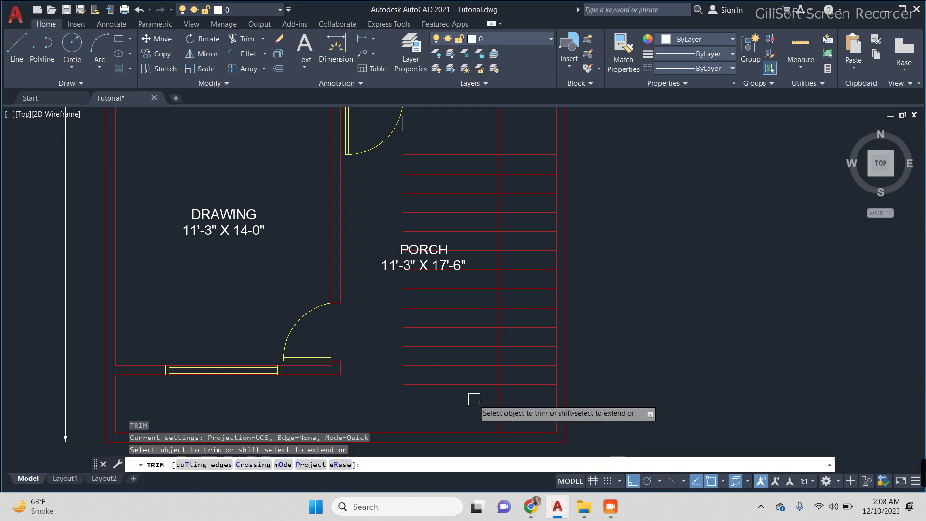
pyautogui.press('Escape')
pyautogui.press('Return')
pyautogui.scroll(2, 486, 326)
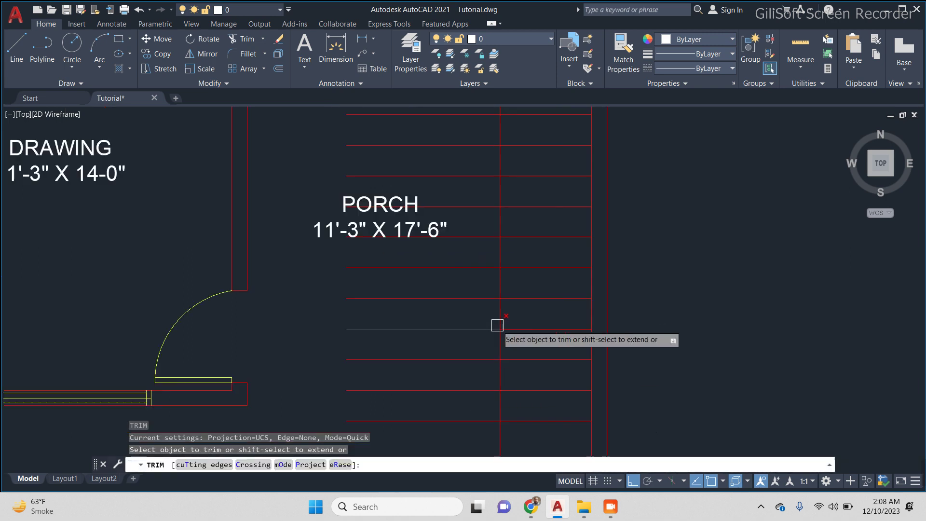
pyautogui.press('Escape')
pyautogui.press('Escape')
pyautogui.scroll(-4, 487, 307)
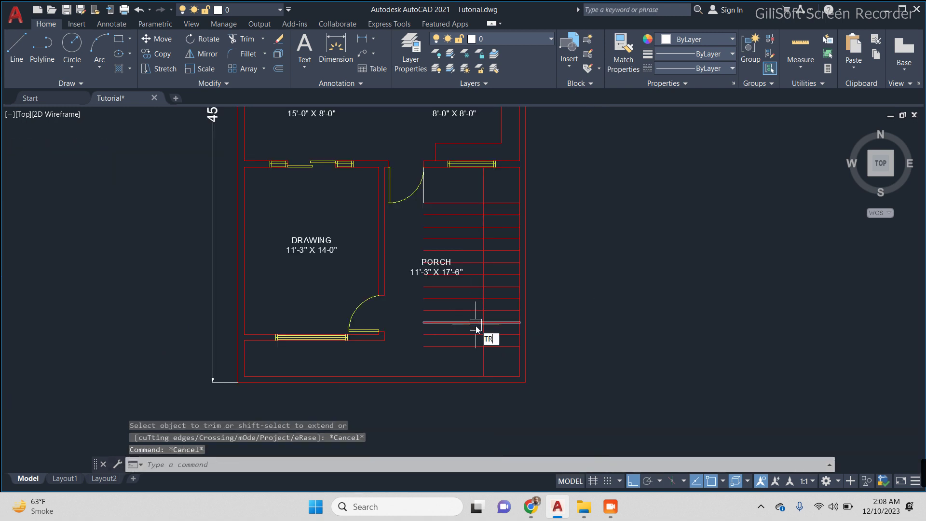
# Step: Begin another trim with the vertical porch line as boundary, then cancel it
pyautogui.press('Return')
pyautogui.write('t')
pyautogui.press('Return')
pyautogui.scroll(2, 477, 318)
pyautogui.click(478, 309)
pyautogui.press('Return')
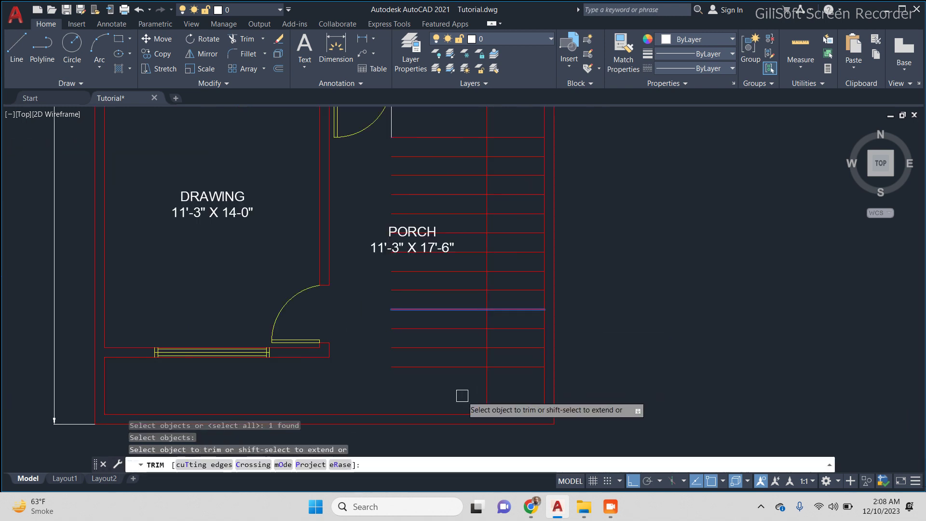
pyautogui.press('Escape')
# Step: Trim the stair lines back to the vertical porch line with a fence
pyautogui.write('tr')
pyautogui.press('Return')
pyautogui.write('t')
pyautogui.press('Return')
pyautogui.click(485, 385)
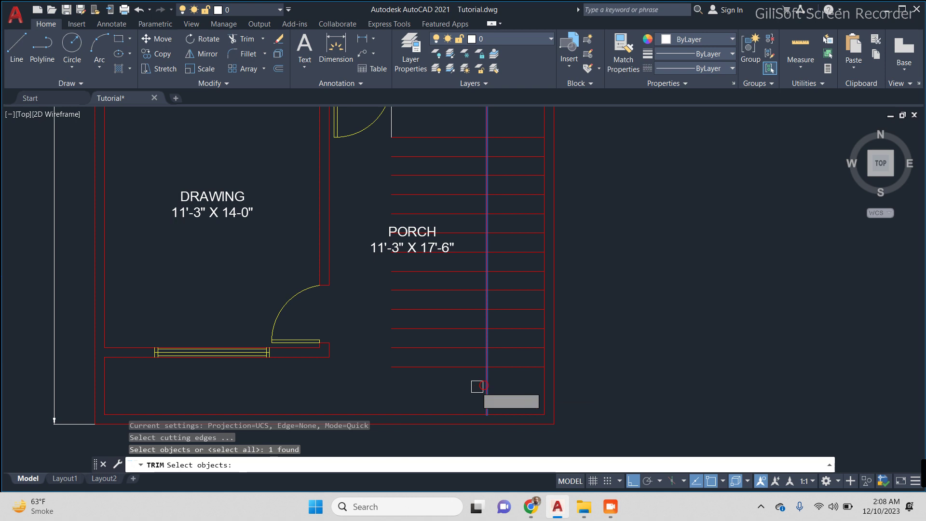
pyautogui.press('Return')
pyautogui.click(464, 145)
pyautogui.press('Return')
pyautogui.press('Escape')
pyautogui.press('Escape')
pyautogui.scroll(2, 470, 241)
pyautogui.scroll(-2, 492, 205)
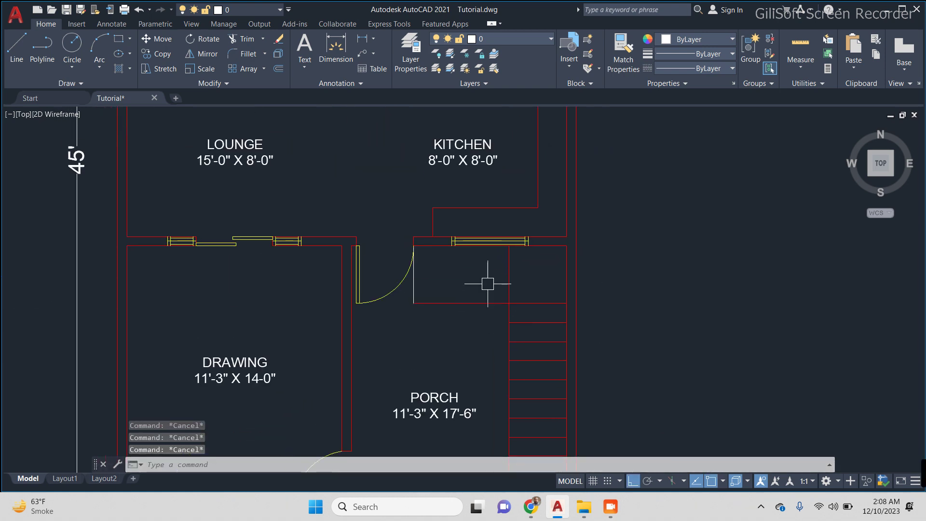
# Step: Offset the vertical line 1' leftward four times to create vertical treads
pyautogui.write('o')
pyautogui.press('Return')
pyautogui.press('Return')
pyautogui.click(509, 282)
pyautogui.click(482, 273)
pyautogui.click(470, 279)
pyautogui.click(441, 284)
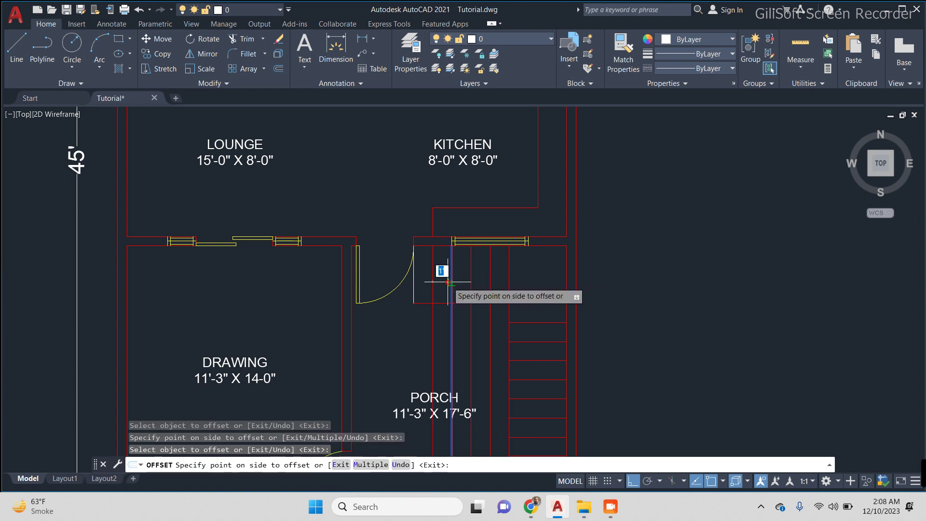
pyautogui.click(441, 270)
pyautogui.press('Escape')
pyautogui.press('Escape')
pyautogui.press('Escape')
# Step: Trim the new vertical treads below the horizontal step line
pyautogui.write('r')
pyautogui.press('Return')
pyautogui.scroll(4, 440, 331)
pyautogui.click(441, 272)
pyautogui.press('Return')
pyautogui.click(566, 303)
pyautogui.click(381, 308)
pyautogui.press('Return')
pyautogui.press('Escape')
pyautogui.press('Escape')
pyautogui.press('Escape')
pyautogui.scroll(-5, 381, 309)
pyautogui.moveTo(569, 316); pyautogui.dragTo(569, 234, button='middle')
pyautogui.scroll(3, 517, 367)
# Step: Trim away the leftover vertical segment below the last step
pyautogui.write('tr')
pyautogui.press('Return')
pyautogui.click(500, 345)
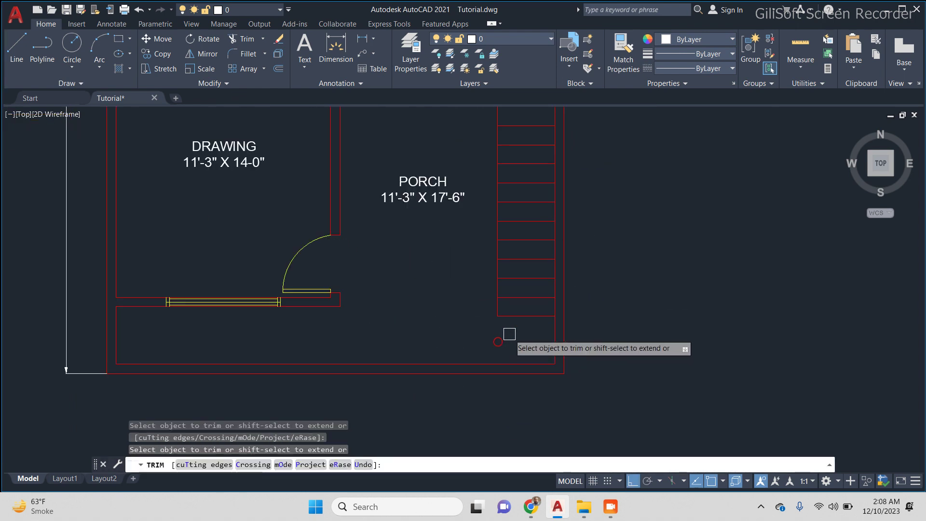
pyautogui.press('Escape')
pyautogui.press('Escape')
pyautogui.scroll(-2, 508, 335)
pyautogui.moveTo(424, 165); pyautogui.dragTo(451, 224, button='middle')
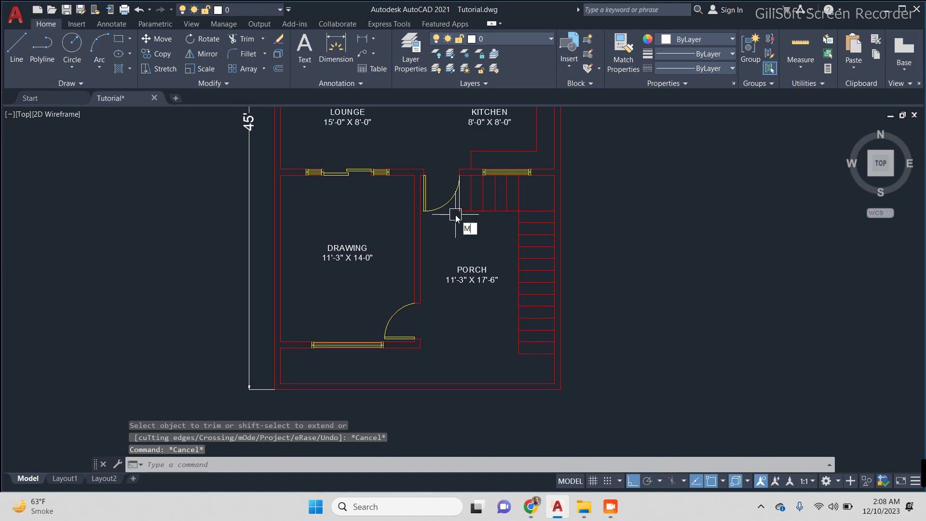
# Step: Start Match Properties on a porch line, cancel it, and pan to the bedrooms, lounge and kitchen
pyautogui.write('ma')
pyautogui.press('Return')
pyautogui.scroll(2, 476, 208)
pyautogui.click(476, 209)
pyautogui.scroll(2, 424, 201)
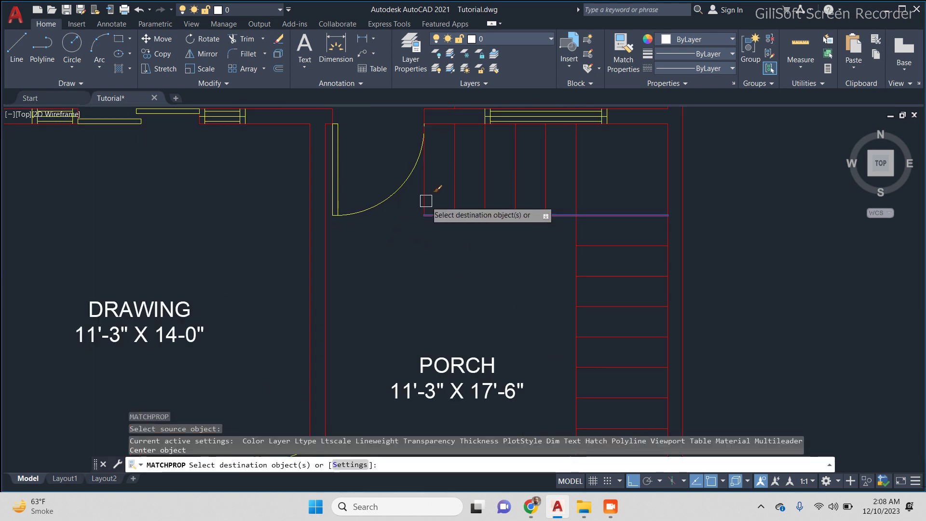
pyautogui.press('Escape')
pyautogui.press('Escape')
pyautogui.press('Escape')
pyautogui.scroll(-5, 591, 125)
pyautogui.moveTo(544, 255); pyautogui.dragTo(522, 386, button='middle')
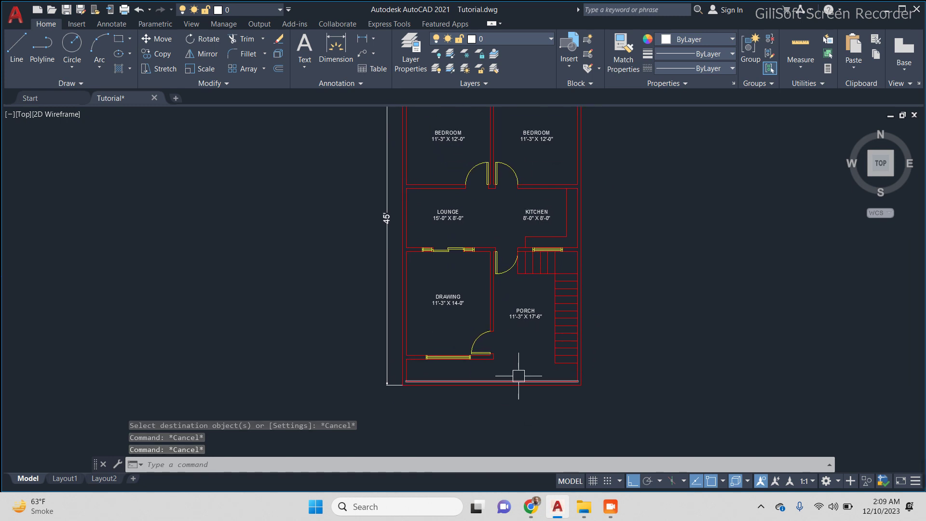
pyautogui.scroll(-1, 518, 376)
pyautogui.scroll(-1, 516, 408)
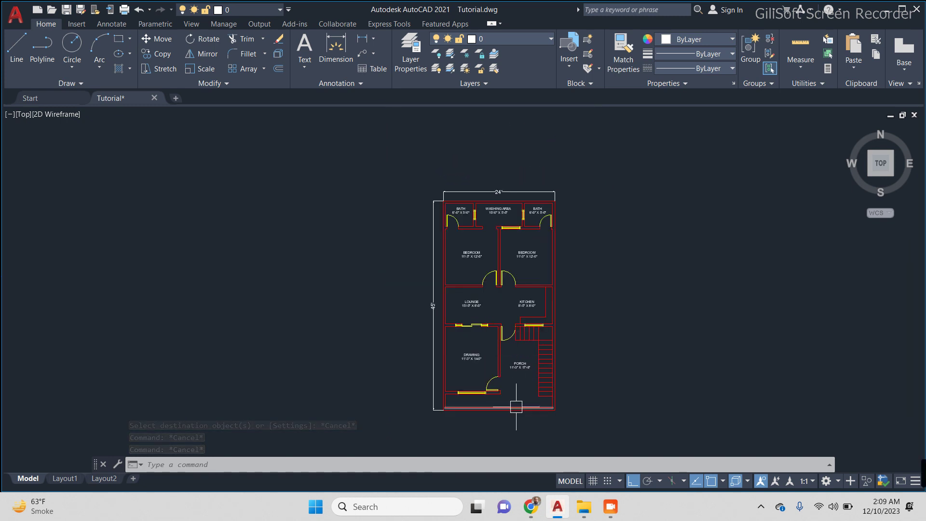
pyautogui.moveTo(516, 406); pyautogui.dragTo(447, 387, button='middle')
pyautogui.scroll(1, 434, 399)
pyautogui.scroll(-1, 471, 439)
pyautogui.scroll(1, 471, 438)
pyautogui.moveTo(467, 342); pyautogui.dragTo(490, 358, button='middle')
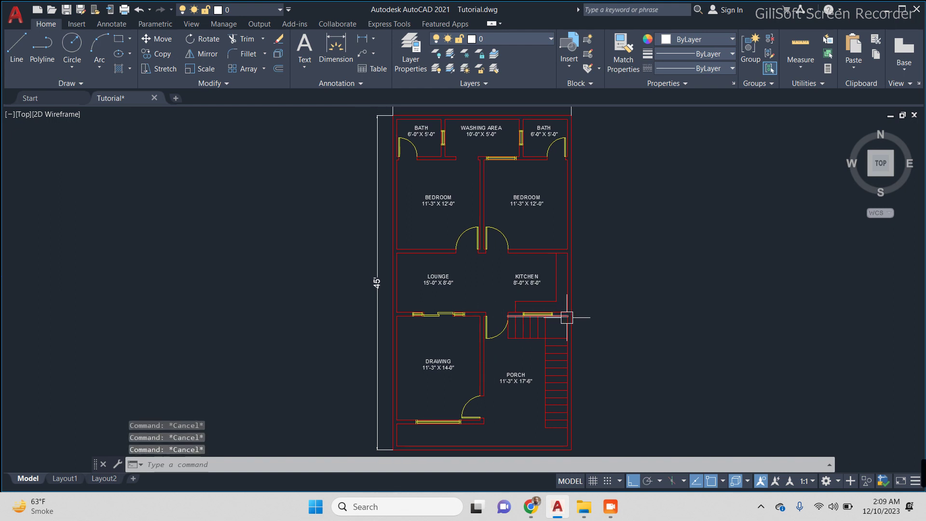